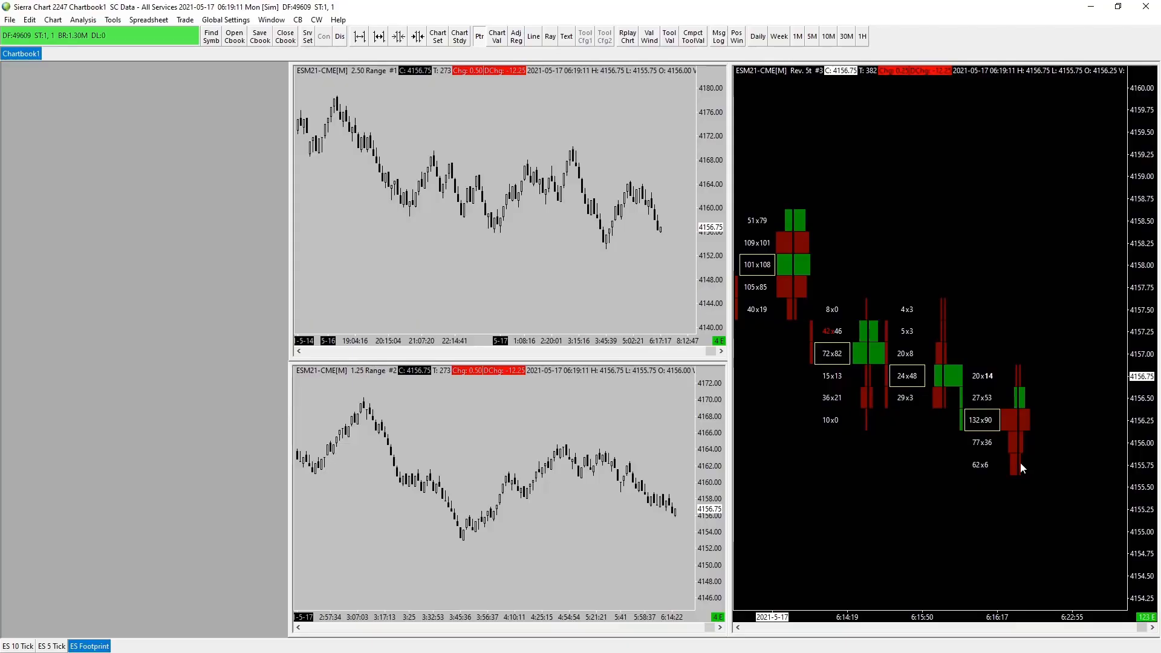
{"action": "scroll", "coordinate": [962, 463], "scroll_direction": "up", "scroll_amount": 1}
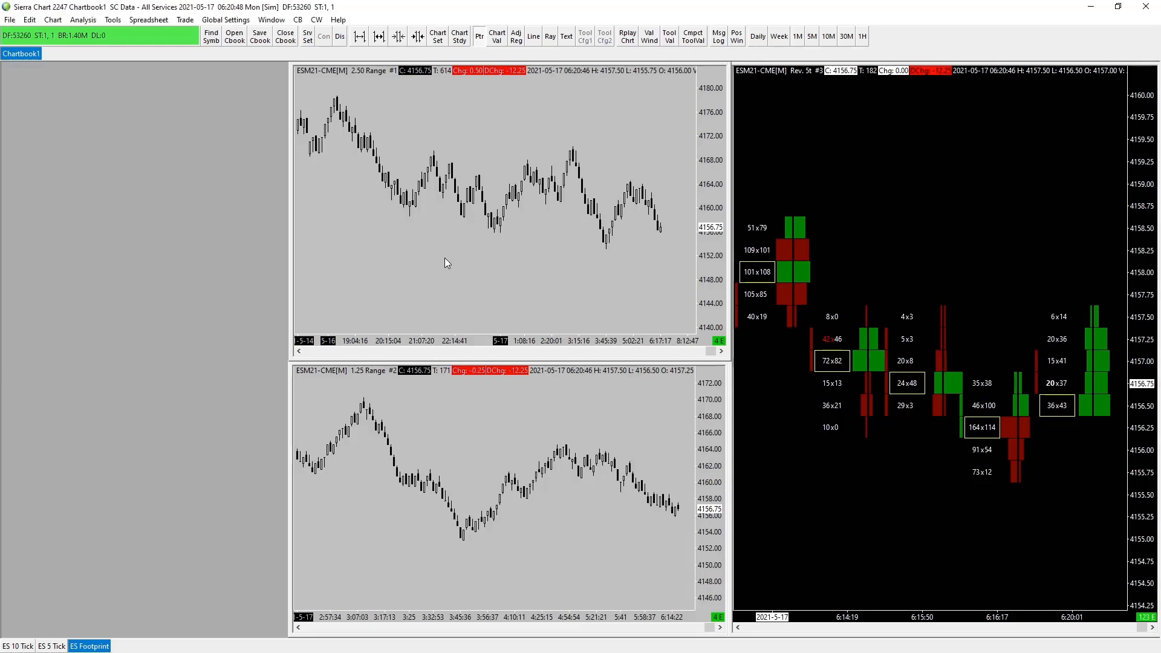
Step: Add the Volume Weighted Average Price study to the 2.50 Range chart #1
{"action": "left_click", "coordinate": [477, 288]}
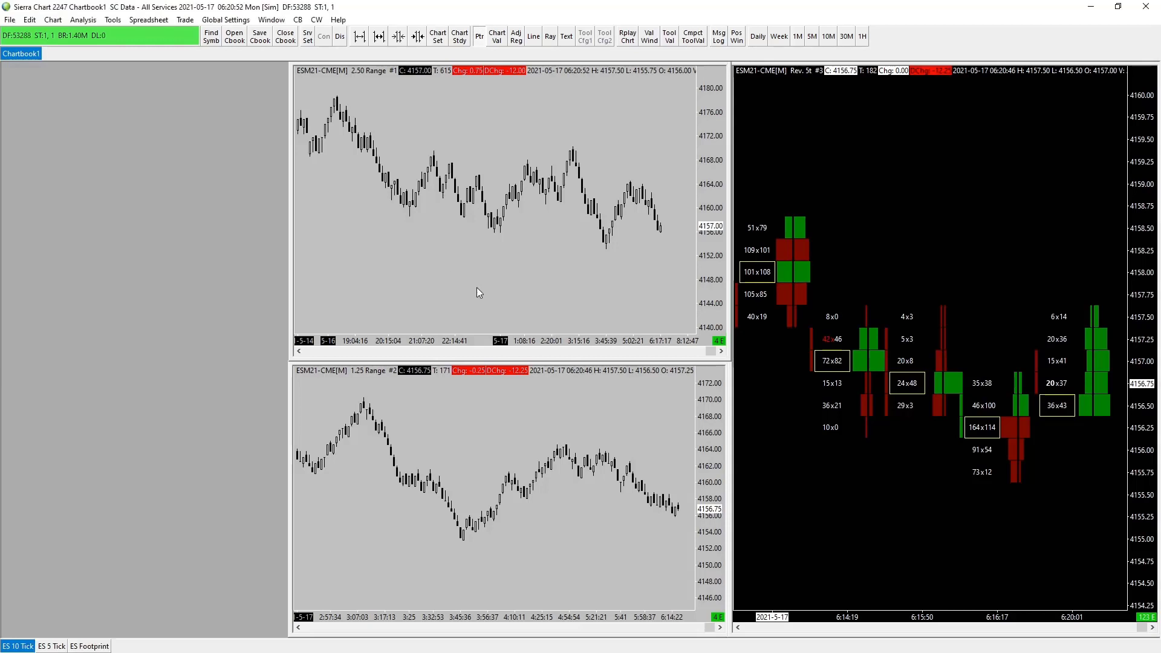
{"action": "key", "text": "F6"}
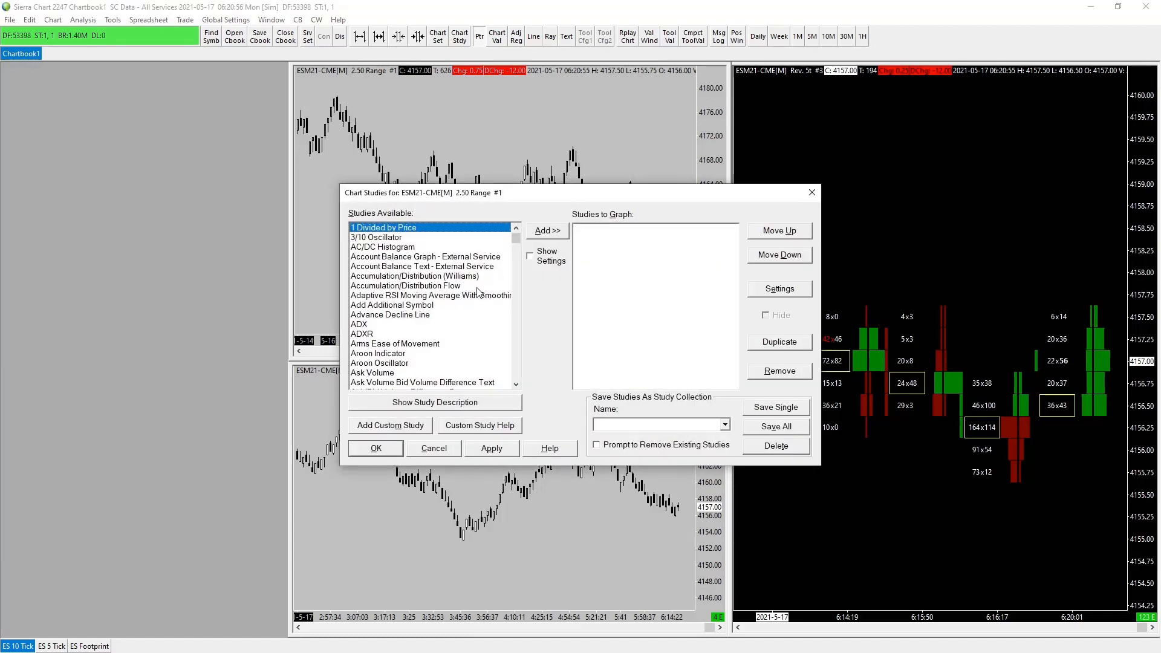
{"action": "key", "text": "v"}
{"action": "scroll", "coordinate": [460, 303], "scroll_direction": "down", "scroll_amount": 3}
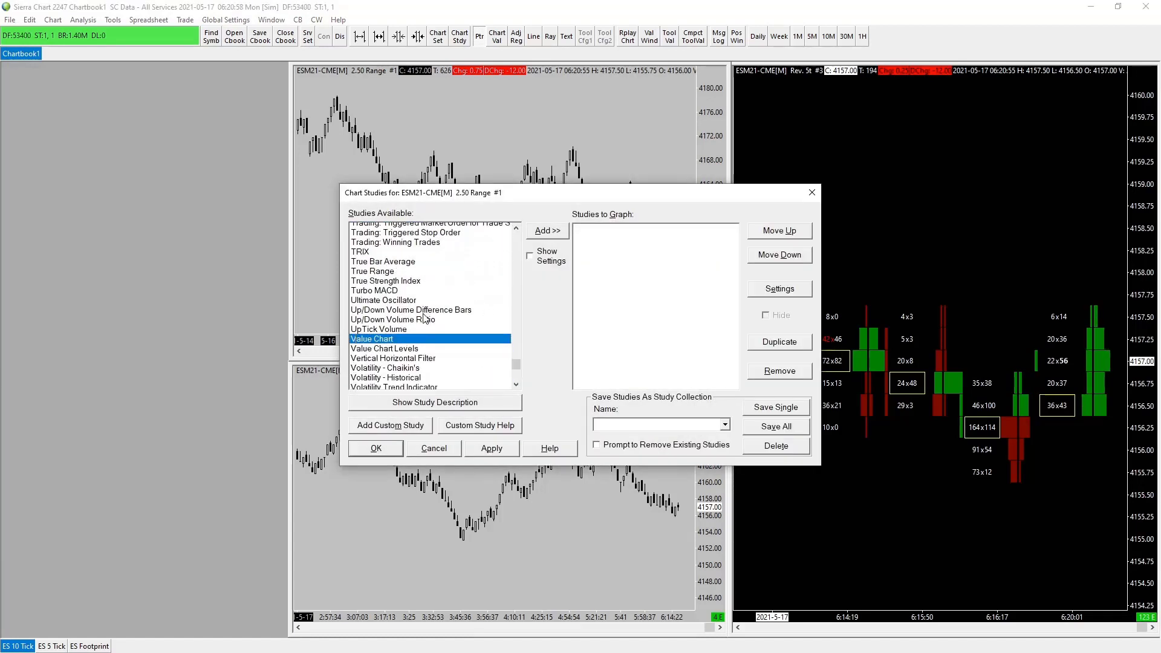
{"action": "scroll", "coordinate": [429, 313], "scroll_direction": "down", "scroll_amount": 3}
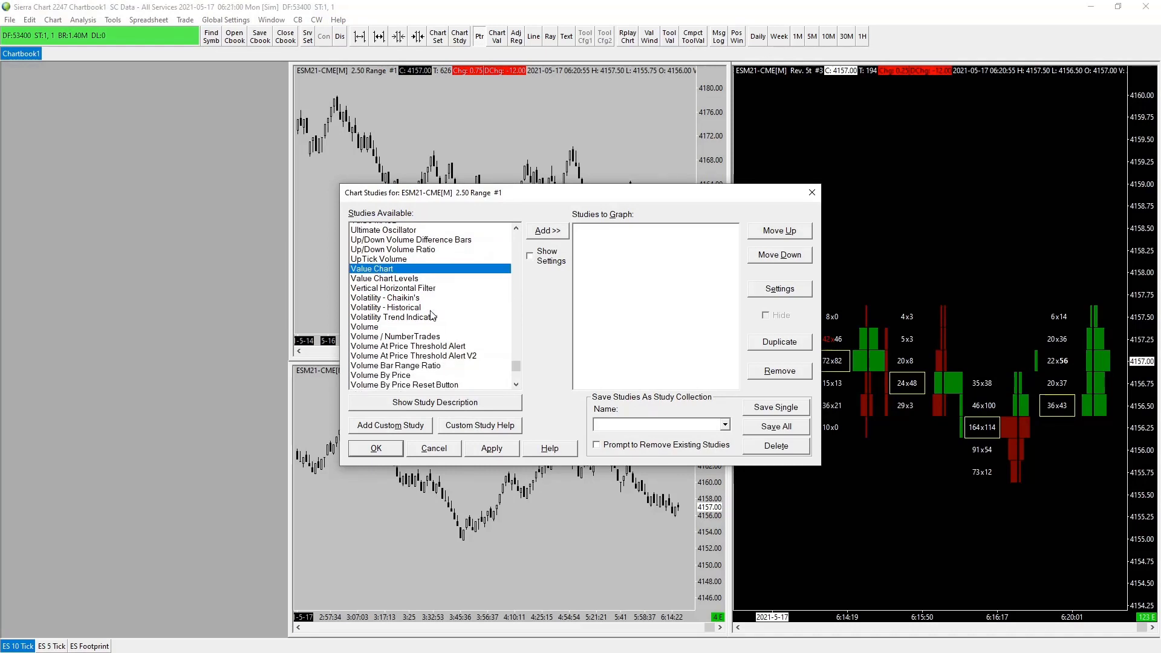
{"action": "scroll", "coordinate": [428, 315], "scroll_direction": "down", "scroll_amount": 3}
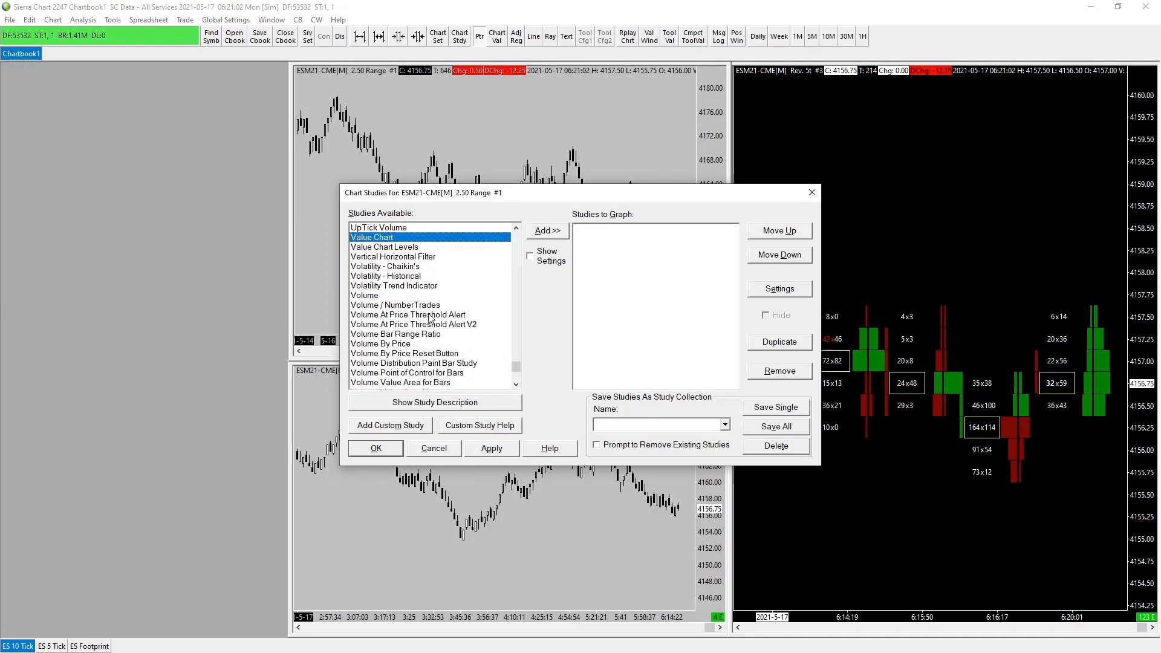
{"action": "scroll", "coordinate": [423, 309], "scroll_direction": "down", "scroll_amount": 2}
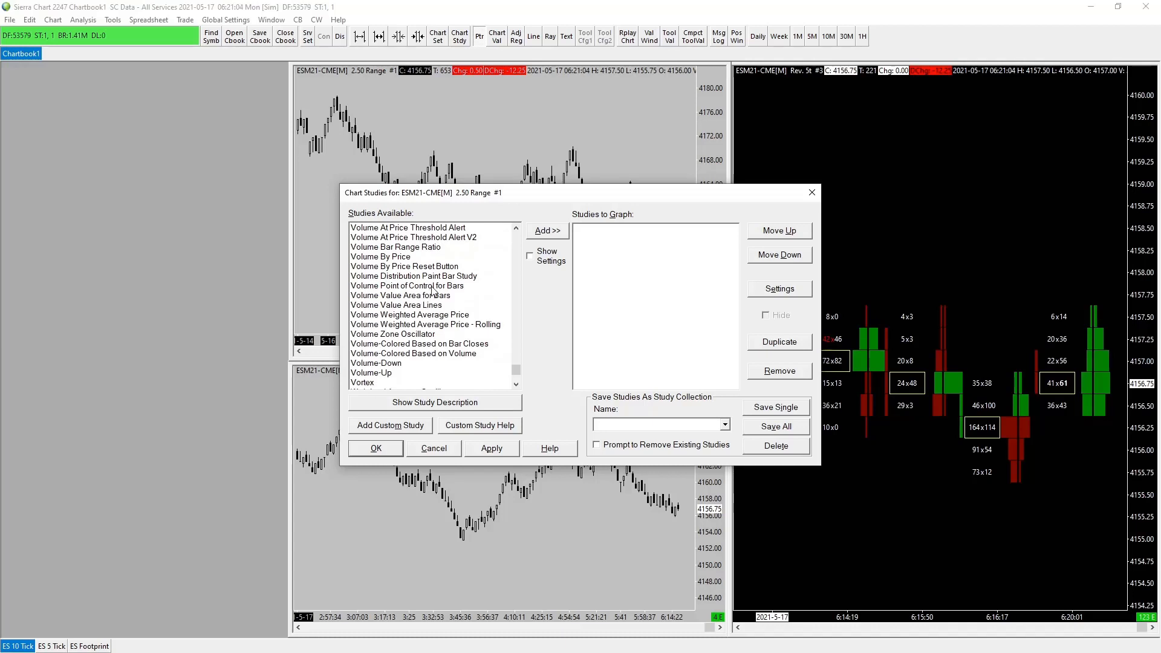
{"action": "left_click", "coordinate": [411, 316]}
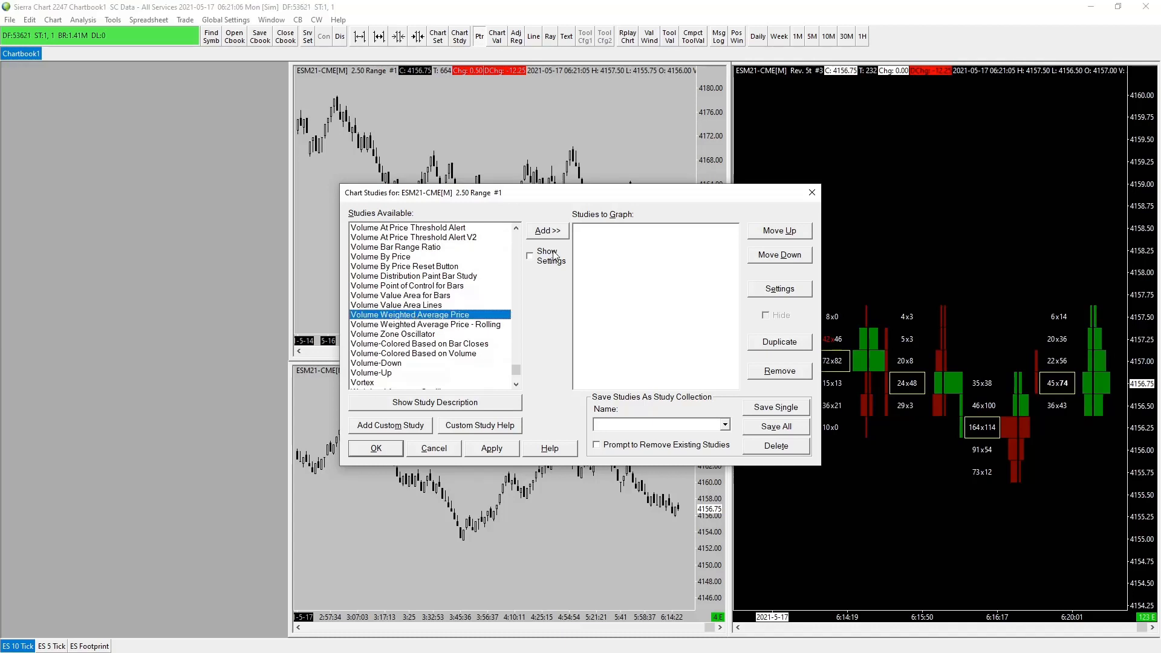
{"action": "left_click", "coordinate": [545, 235]}
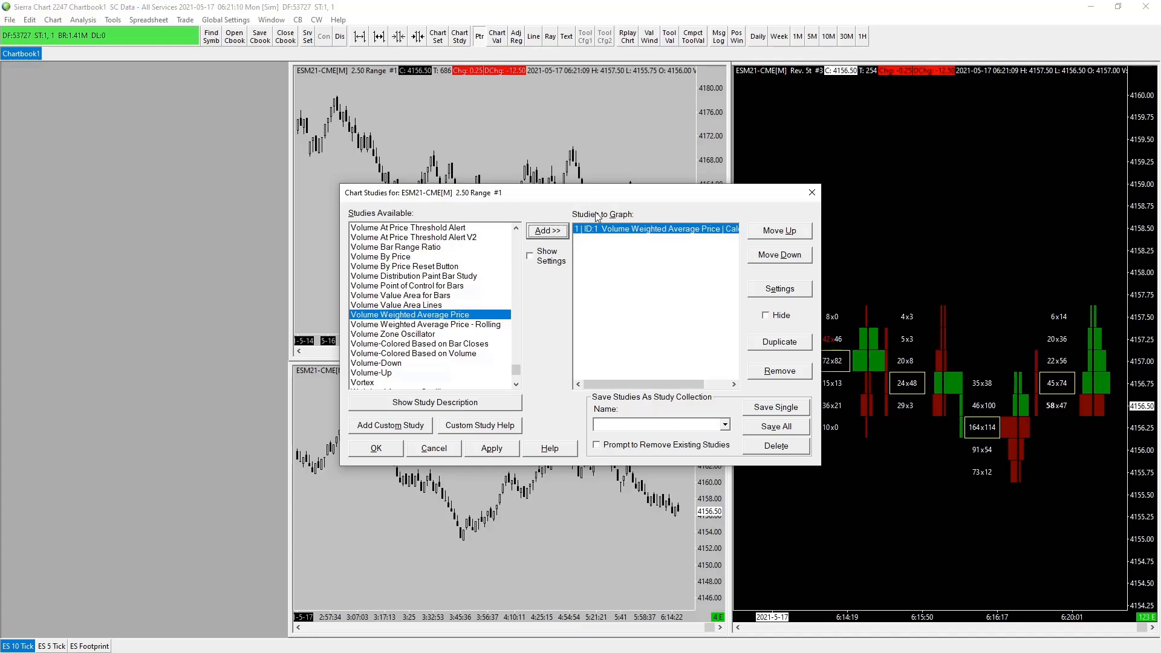
Step: In the VWAP study settings, set the draw style of Top Band 1 and Bottom Band 1 to Ignore
{"action": "left_click", "coordinate": [779, 288]}
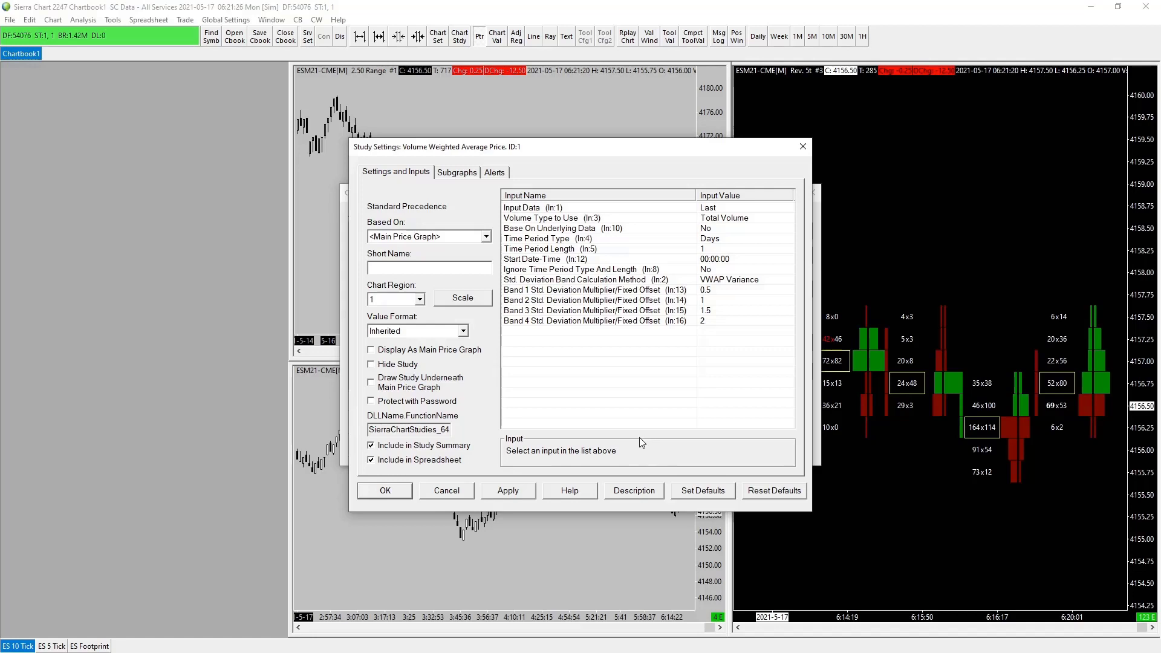
{"action": "left_click", "coordinate": [453, 174]}
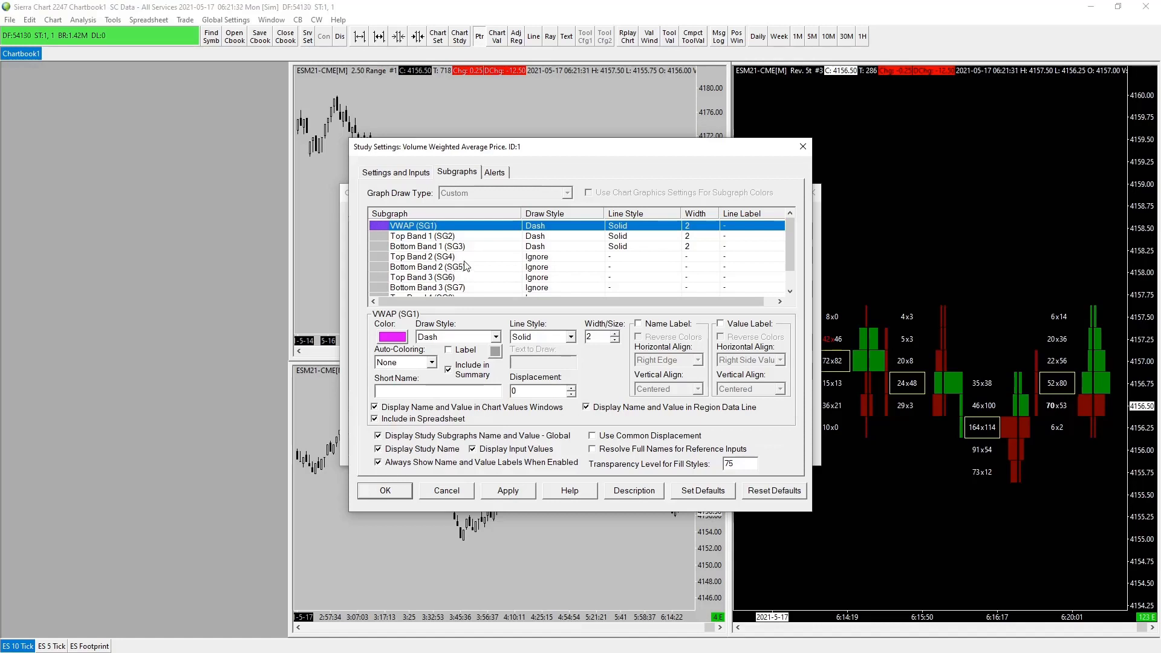
{"action": "left_click", "coordinate": [450, 237]}
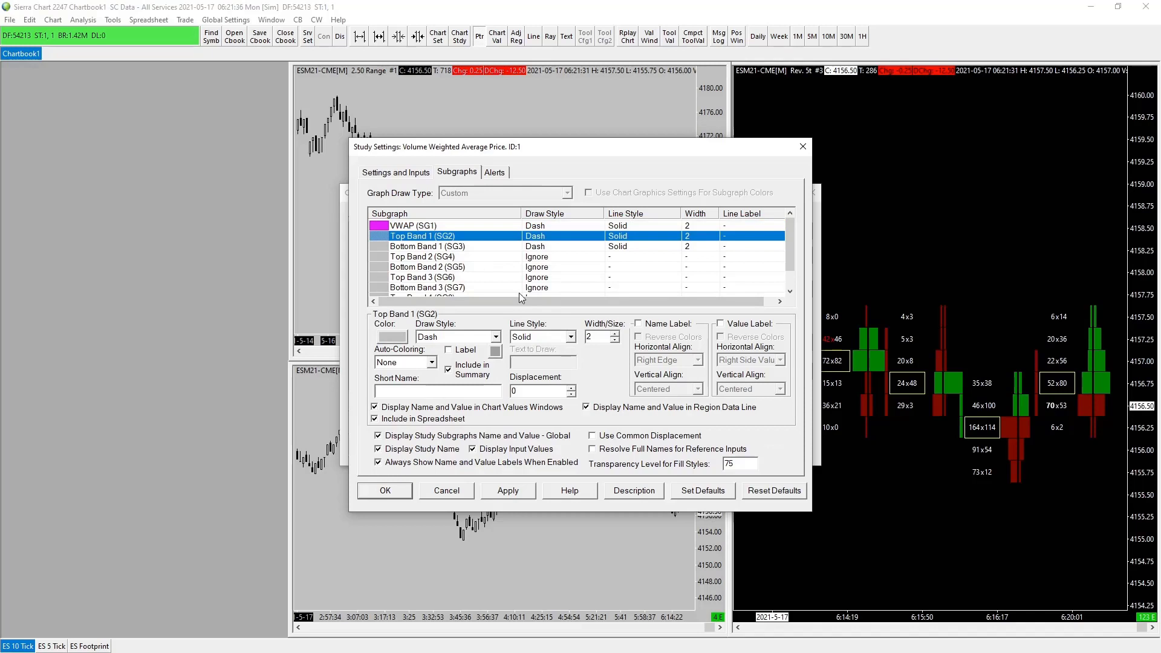
{"action": "left_click", "coordinate": [496, 337]}
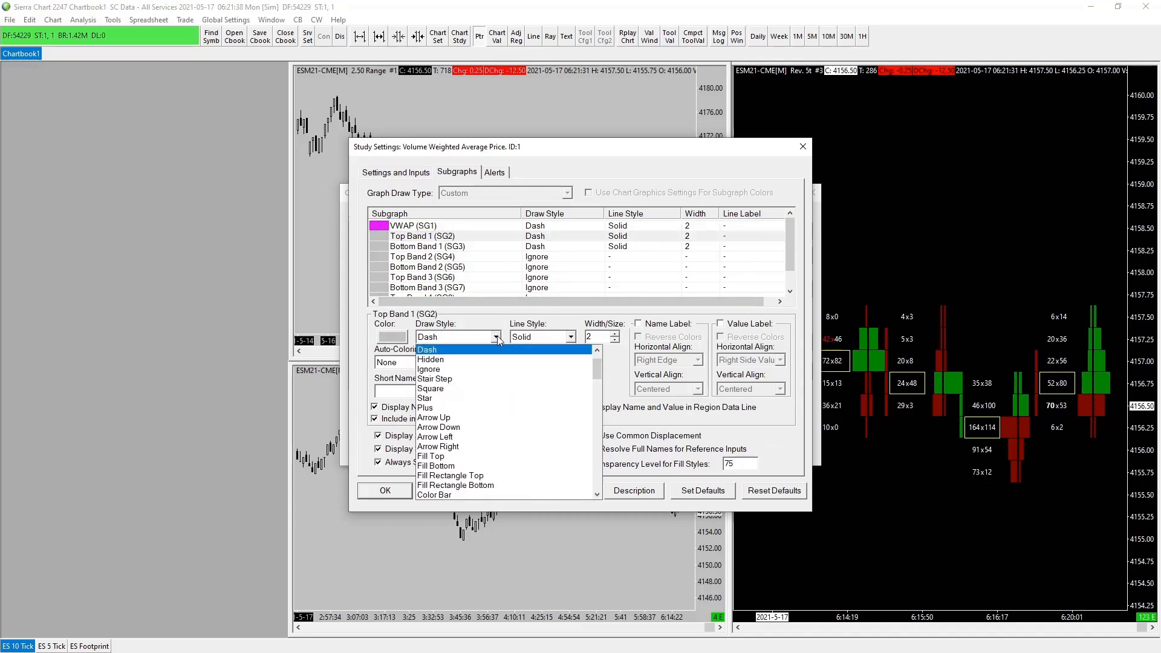
{"action": "left_click", "coordinate": [431, 369]}
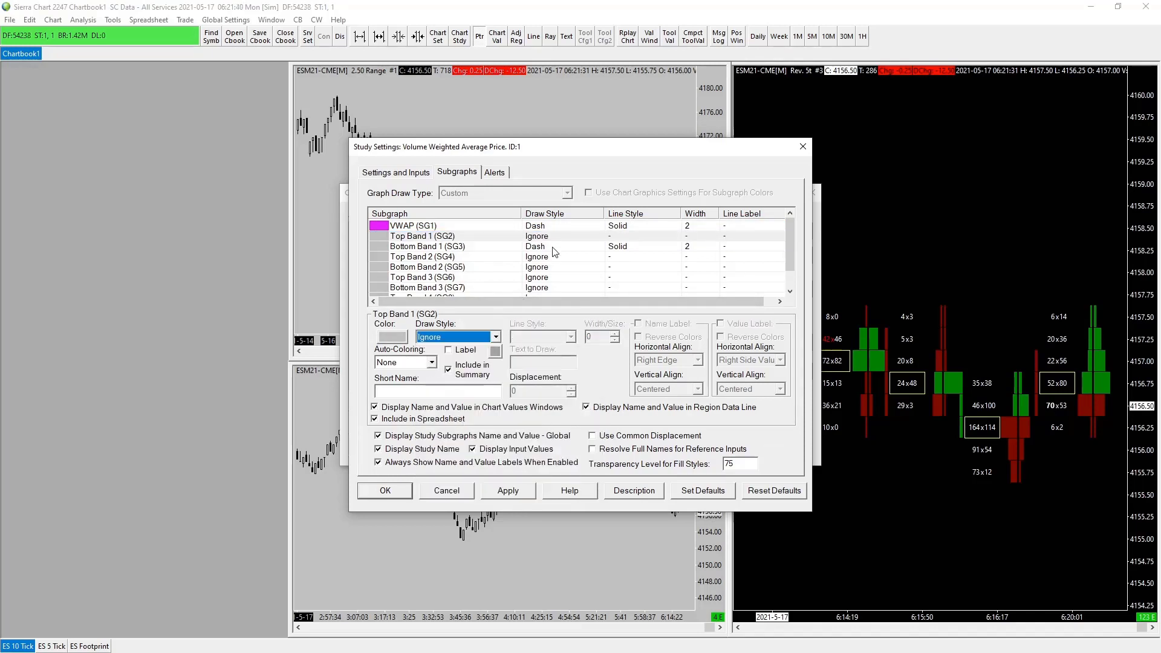
{"action": "left_click", "coordinate": [547, 247]}
{"action": "left_click", "coordinate": [496, 337]}
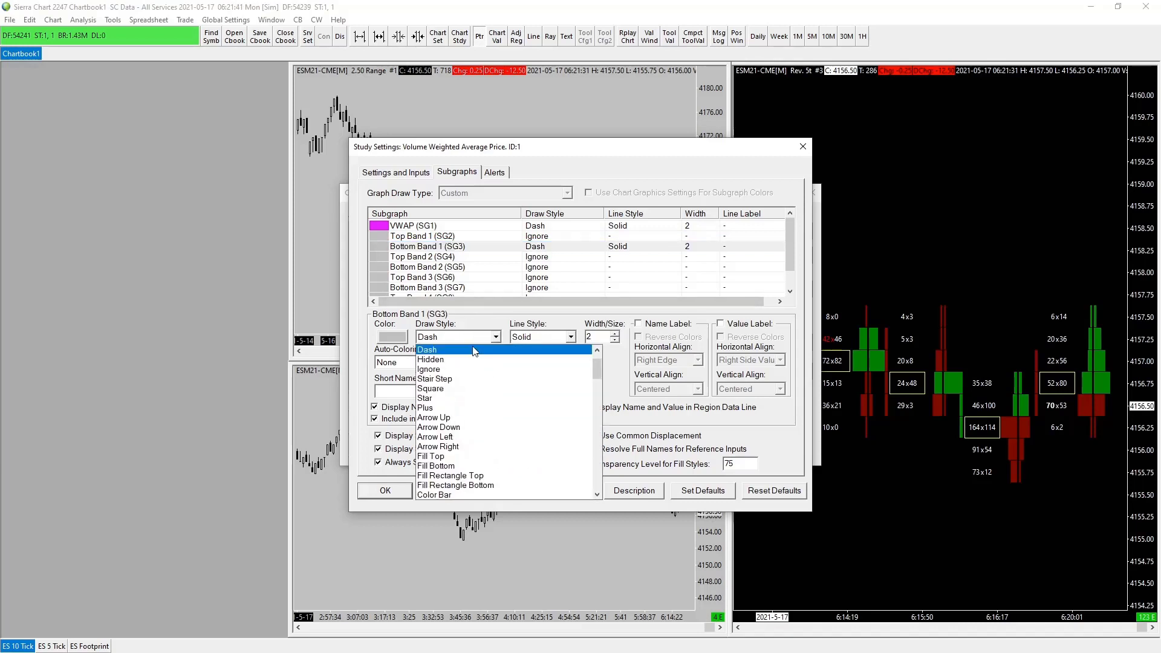
{"action": "left_click", "coordinate": [441, 369]}
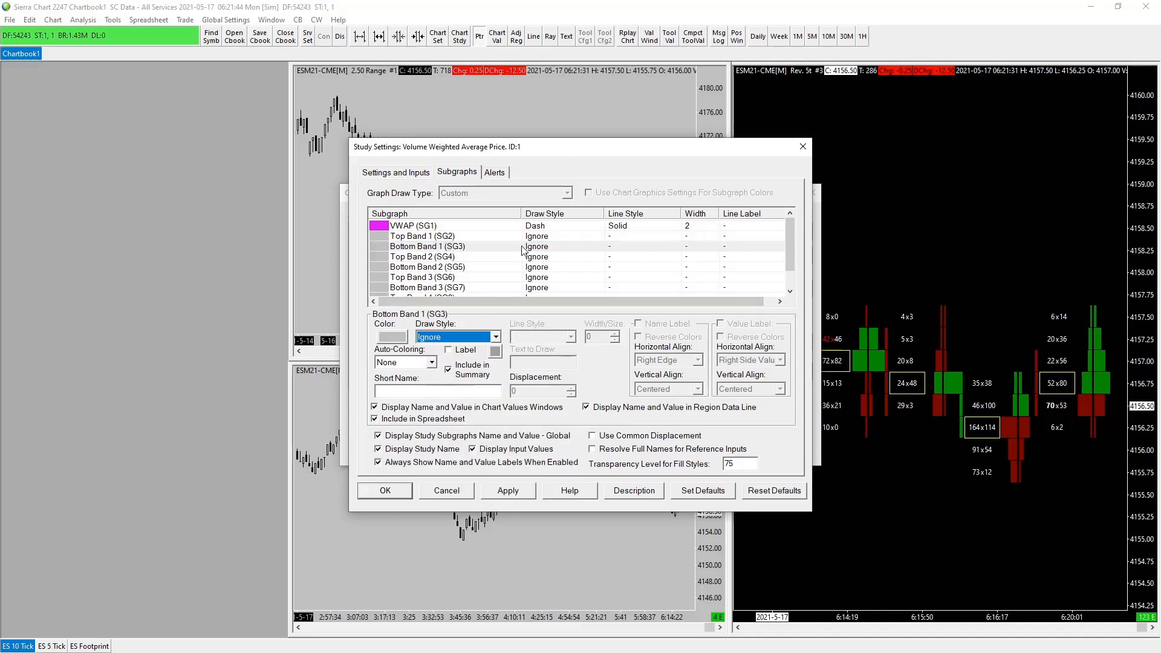
Step: Set the VWAP subgraph's draw style to Line and enable its name and value labels
{"action": "left_click", "coordinate": [460, 226]}
{"action": "left_click", "coordinate": [497, 337]}
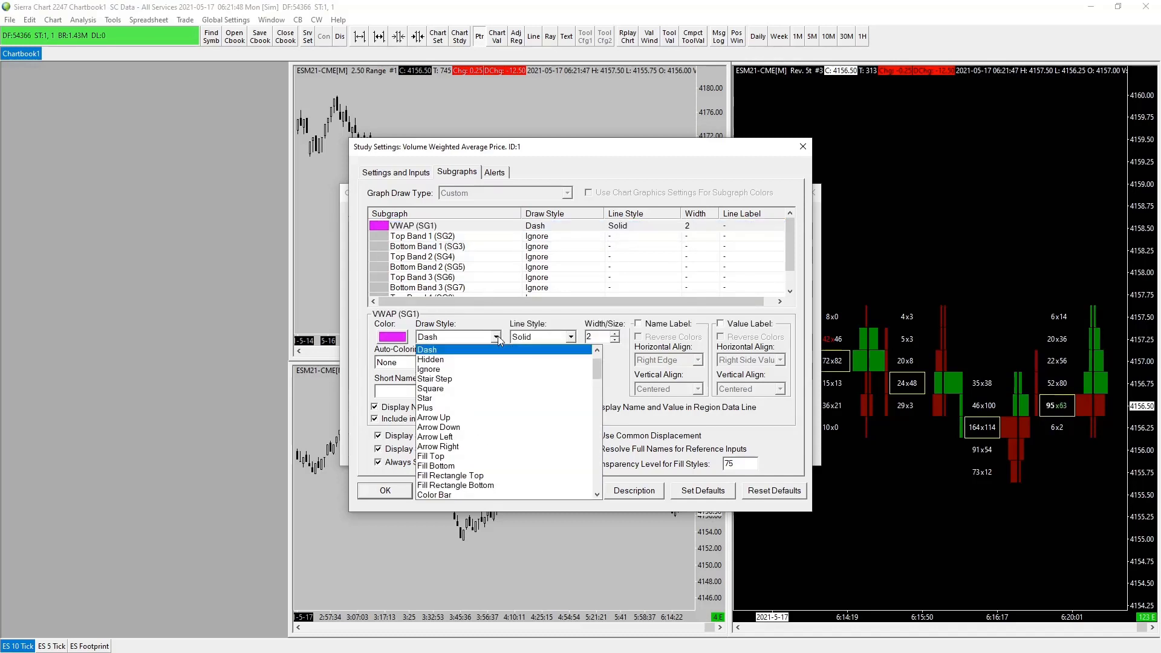
{"action": "scroll", "coordinate": [462, 361], "scroll_direction": "up", "scroll_amount": 1}
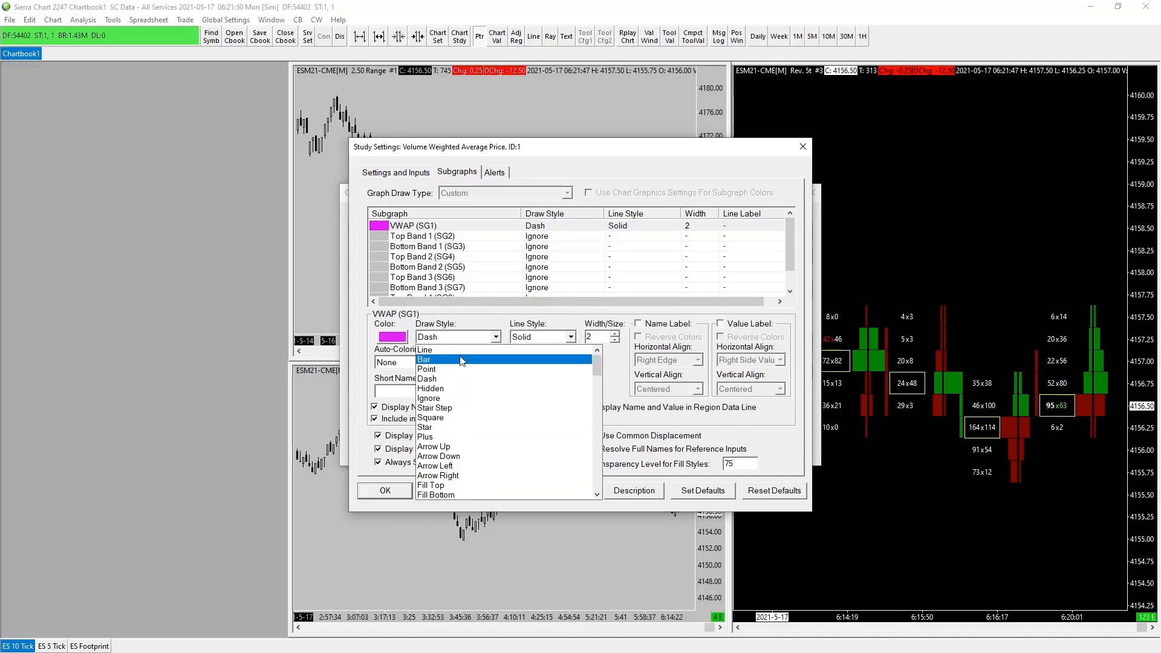
{"action": "left_click", "coordinate": [463, 350]}
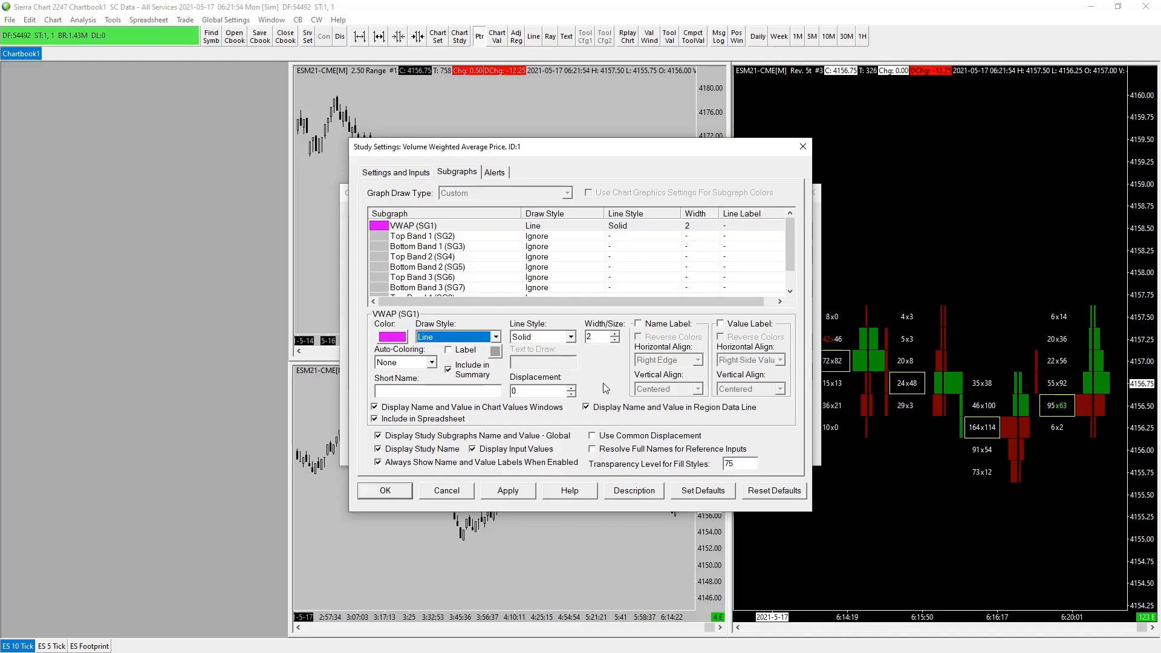
{"action": "left_click", "coordinate": [638, 323]}
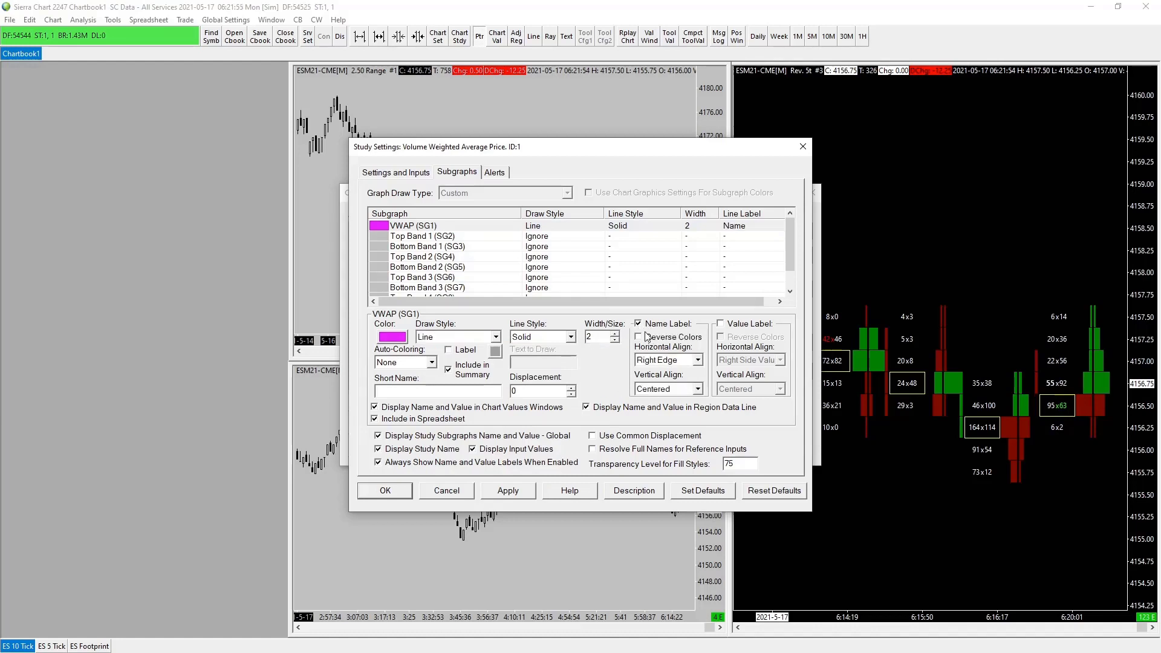
{"action": "left_click", "coordinate": [722, 324]}
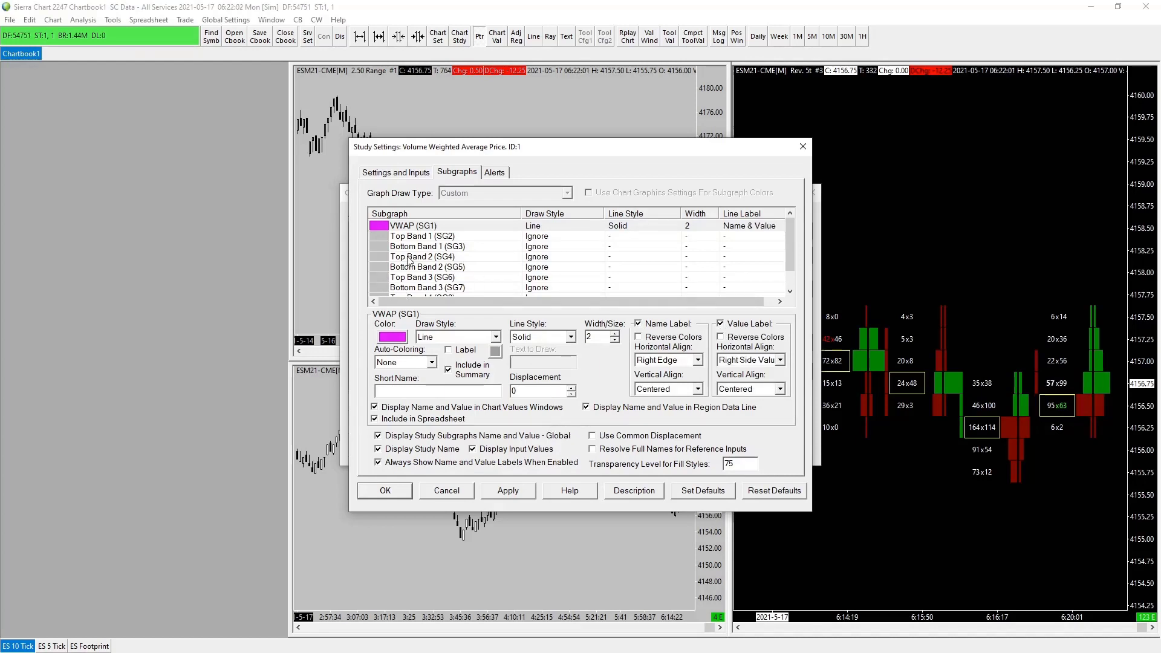
Step: Give the VWAP subgraph the short name Globex, apply the study settings and close the chart studies window
{"action": "left_click", "coordinate": [399, 392]}
{"action": "type", "text": "Glo"}
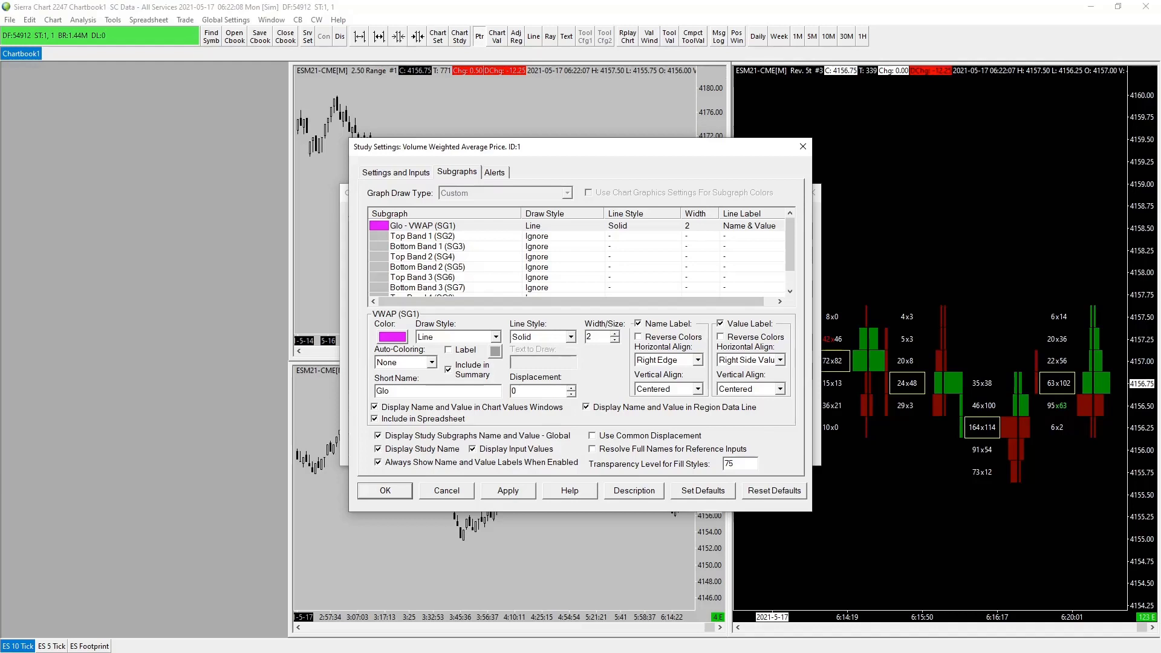
{"action": "type", "text": "bax"}
{"action": "key", "text": "BackSpace"}
{"action": "key", "text": "BackSpace"}
{"action": "type", "text": "ex"}
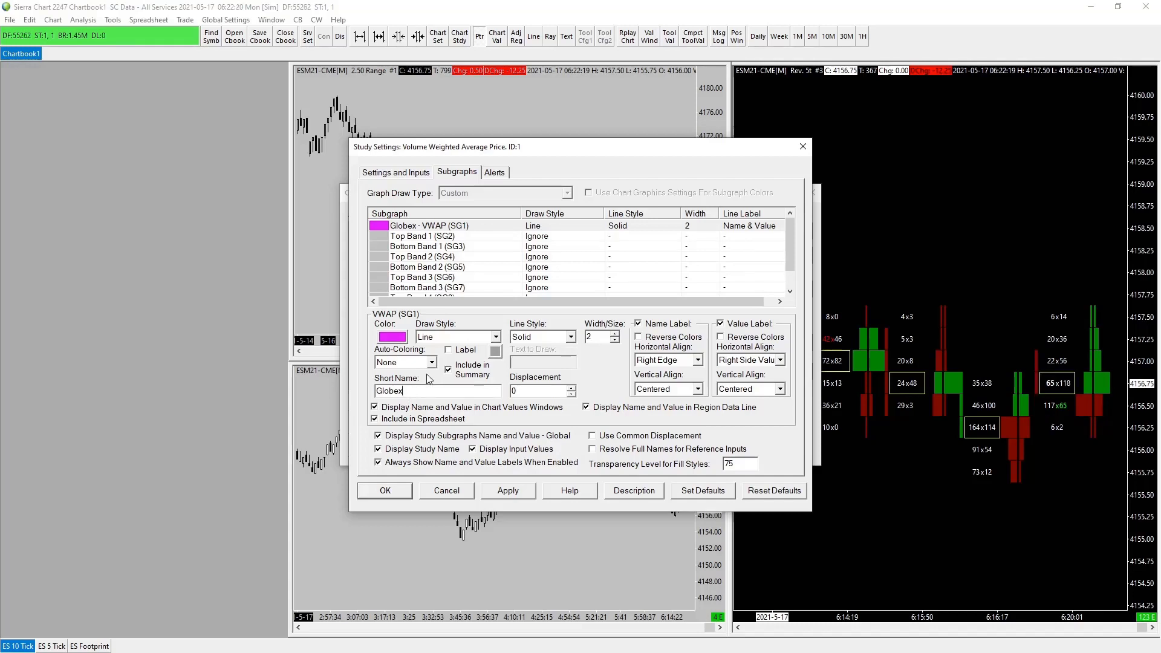
{"action": "left_click", "coordinate": [510, 491]}
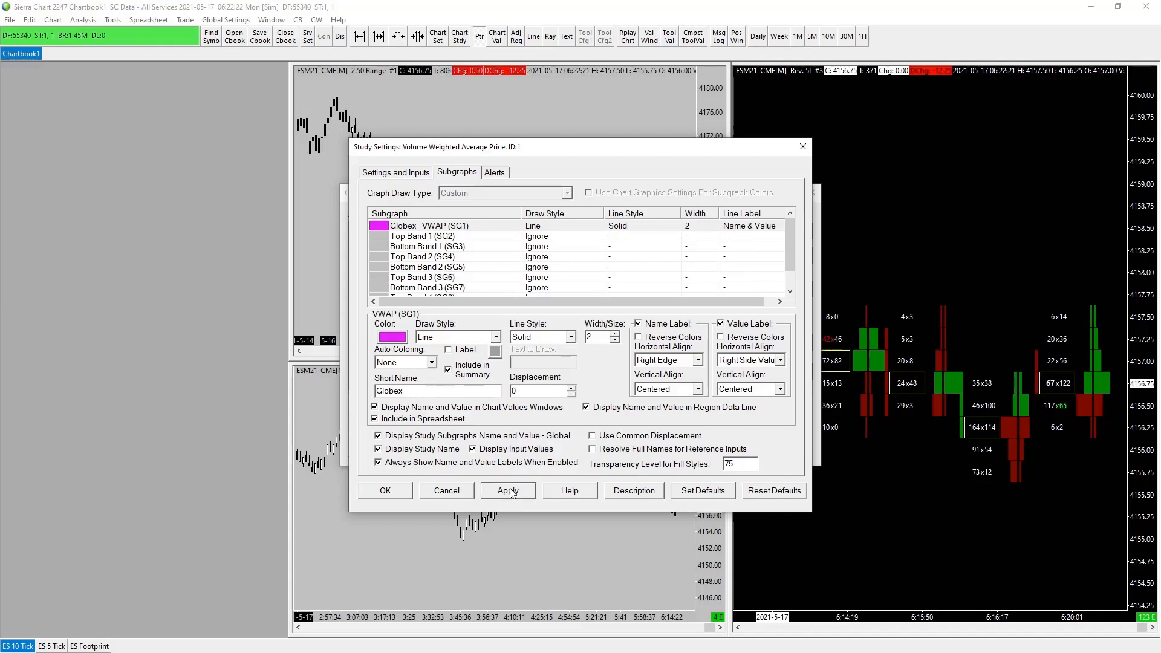
{"action": "left_click", "coordinate": [385, 491]}
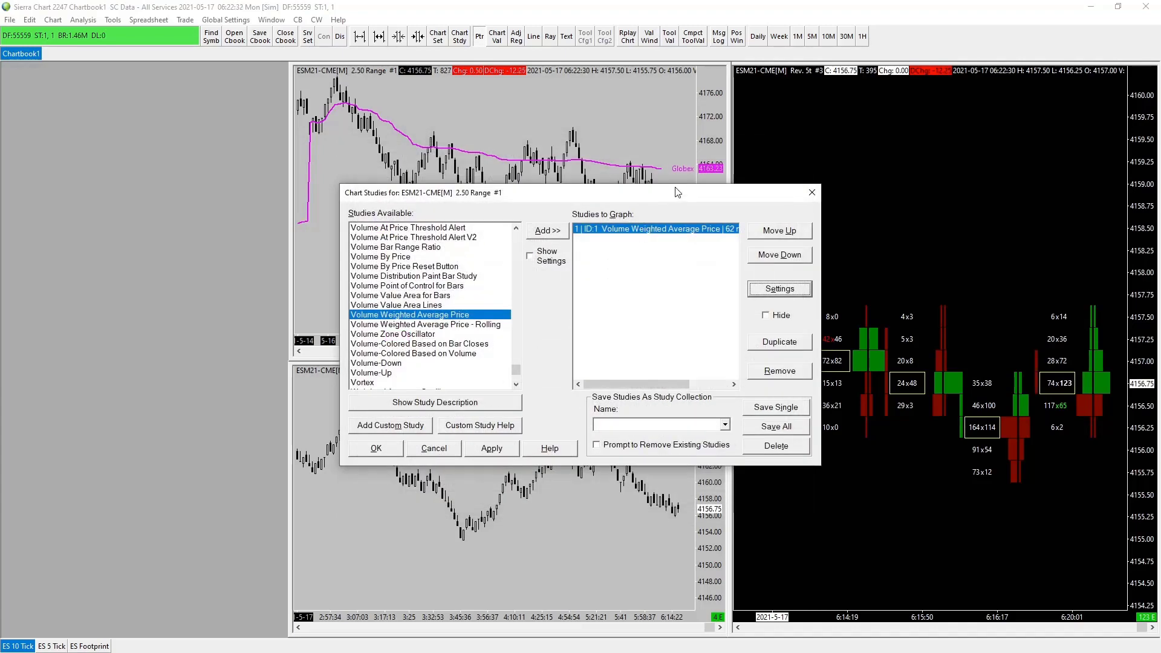
{"action": "left_click_drag", "start_coordinate": [677, 193], "coordinate": [410, 202]}
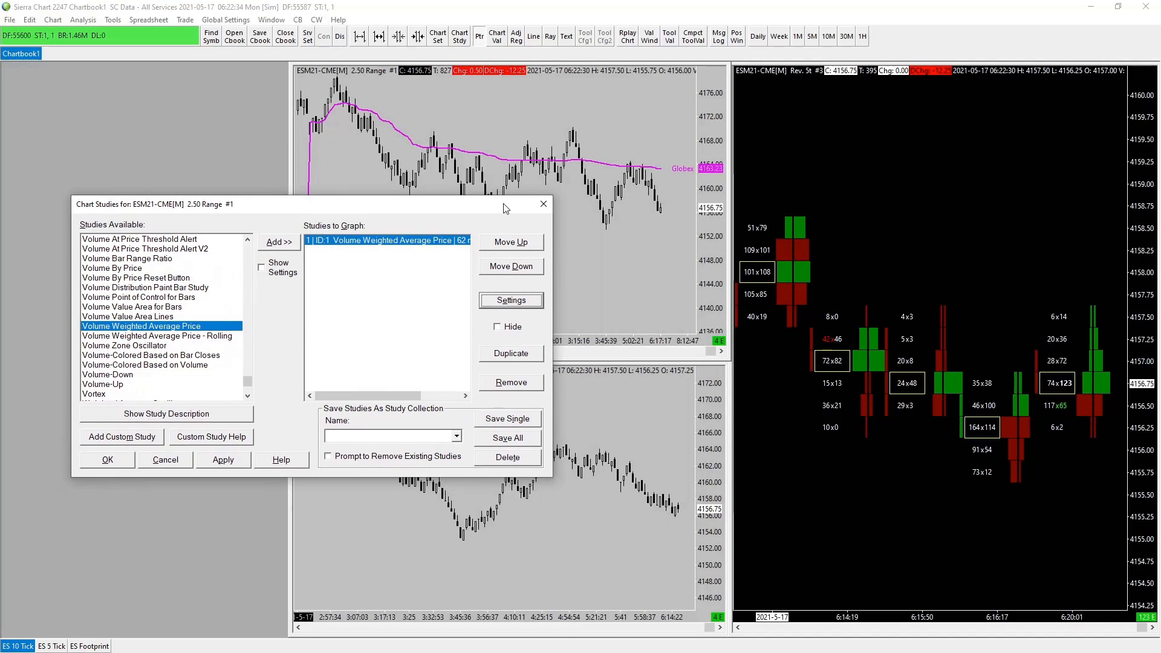
{"action": "left_click", "coordinate": [542, 205]}
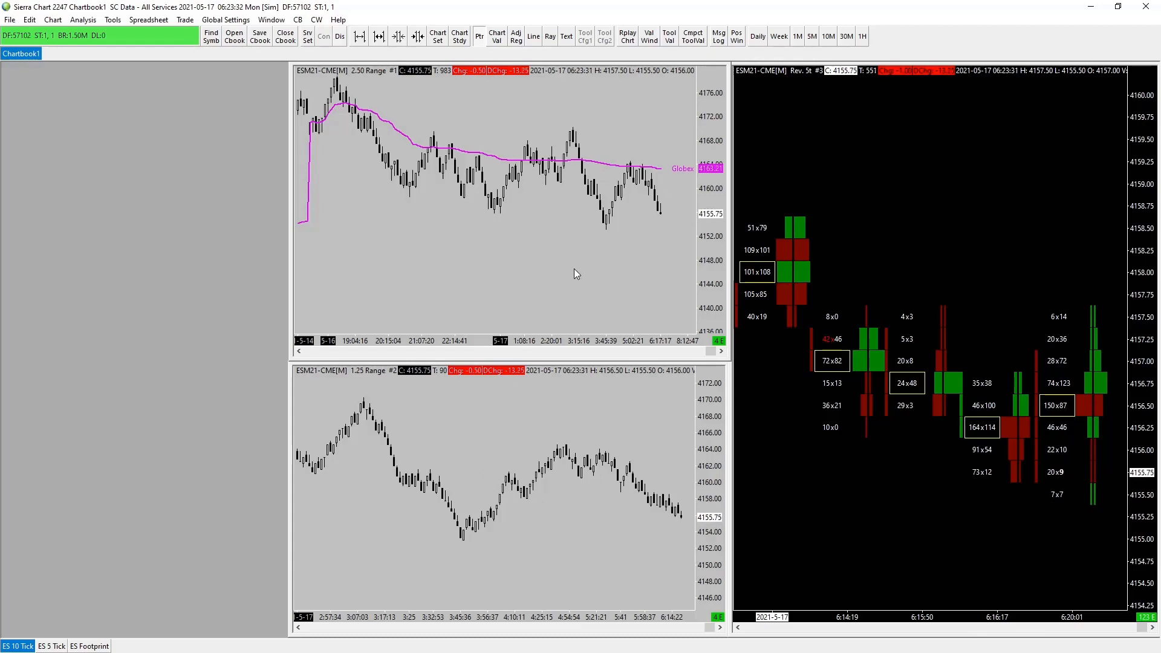
Step: Duplicate the ES 10 Tick chart and move the copy slightly below the original chart's title bar
{"action": "scroll", "coordinate": [574, 268], "scroll_direction": "down", "scroll_amount": 3}
{"action": "scroll", "coordinate": [569, 262], "scroll_direction": "down", "scroll_amount": 4}
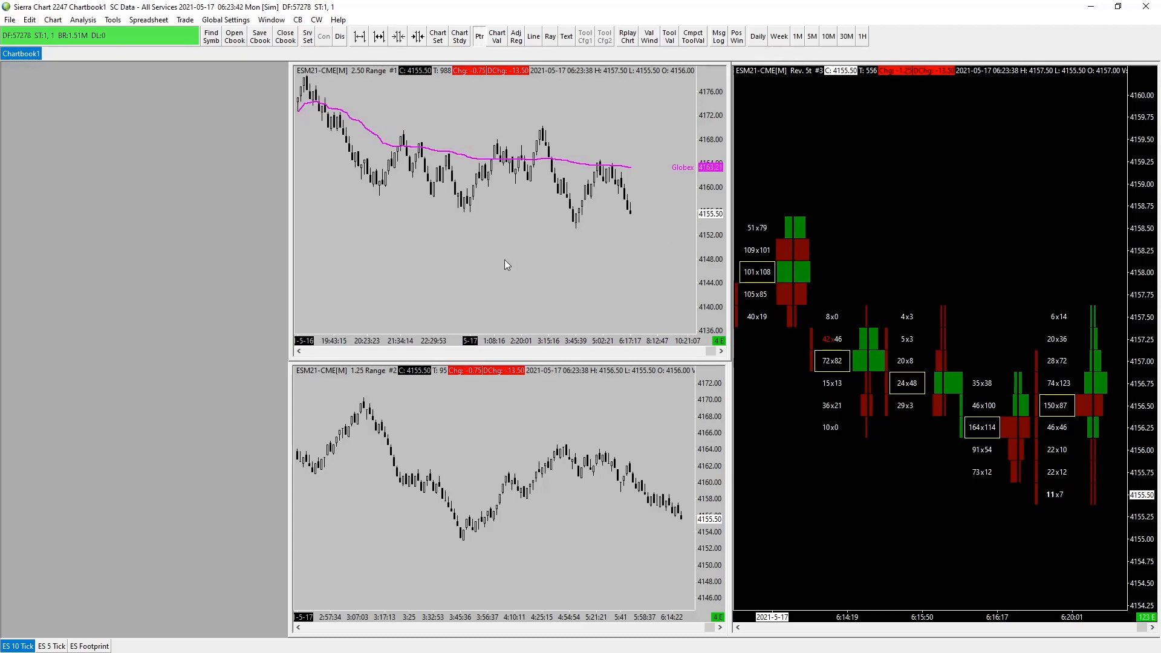
{"action": "right_click", "coordinate": [13, 646]}
{"action": "left_click", "coordinate": [48, 611]}
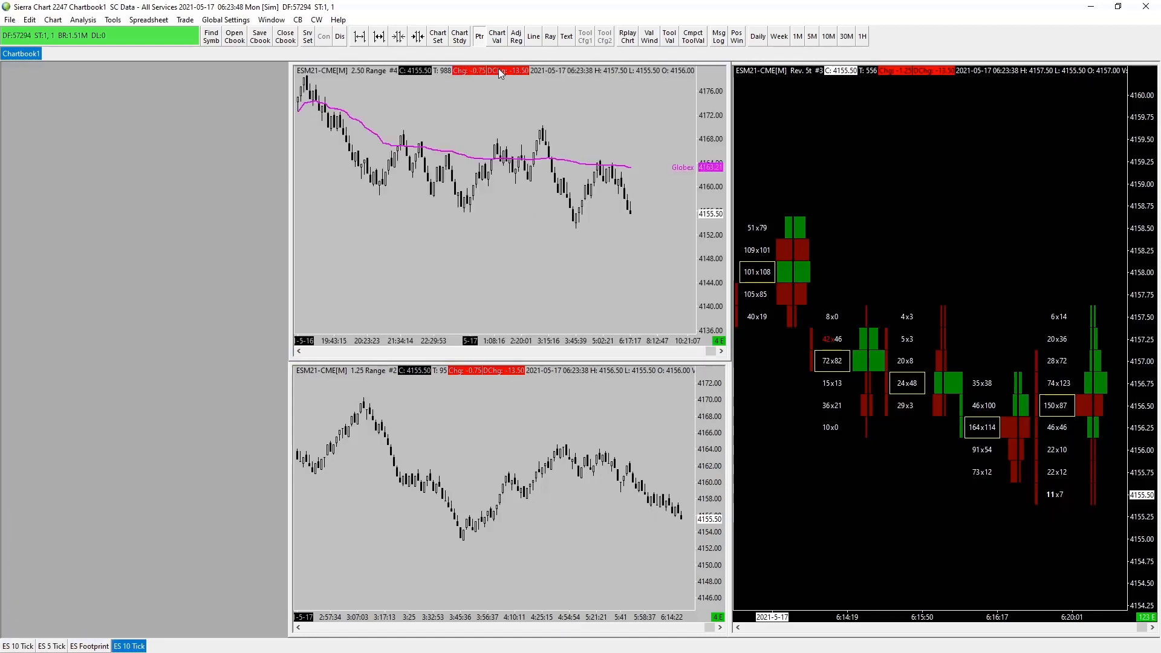
{"action": "left_click_drag", "start_coordinate": [501, 67], "coordinate": [504, 115]}
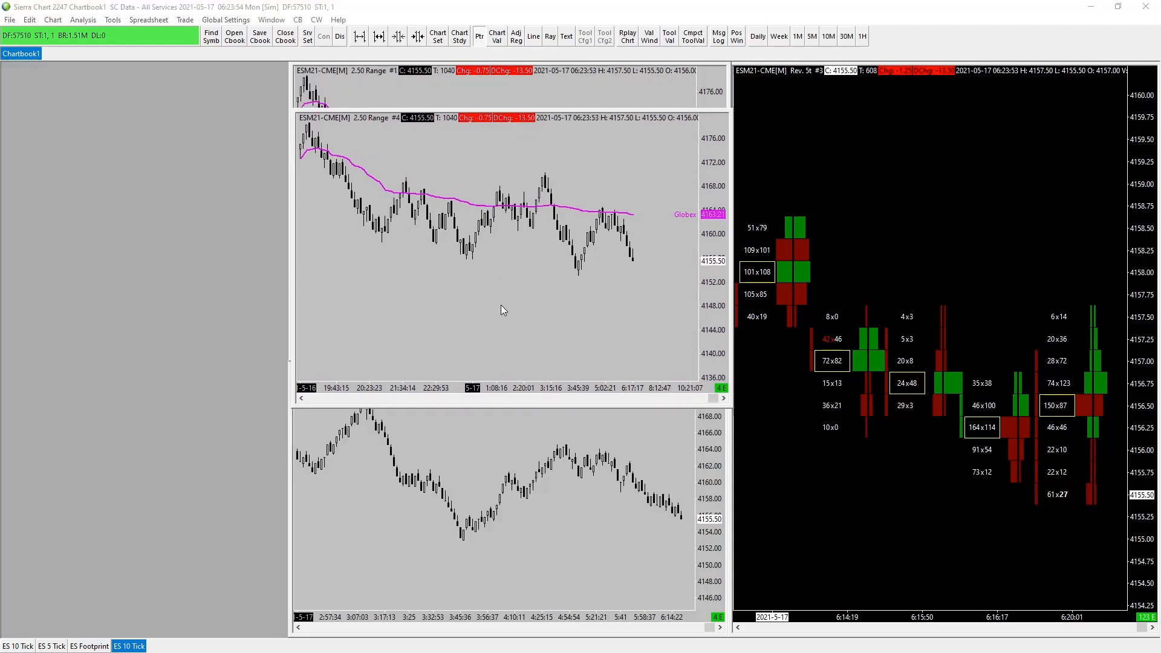
Step: In the duplicated chart's settings, turn off Use Evening Session and set the graph draw type to Blank
{"action": "key", "text": "F5"}
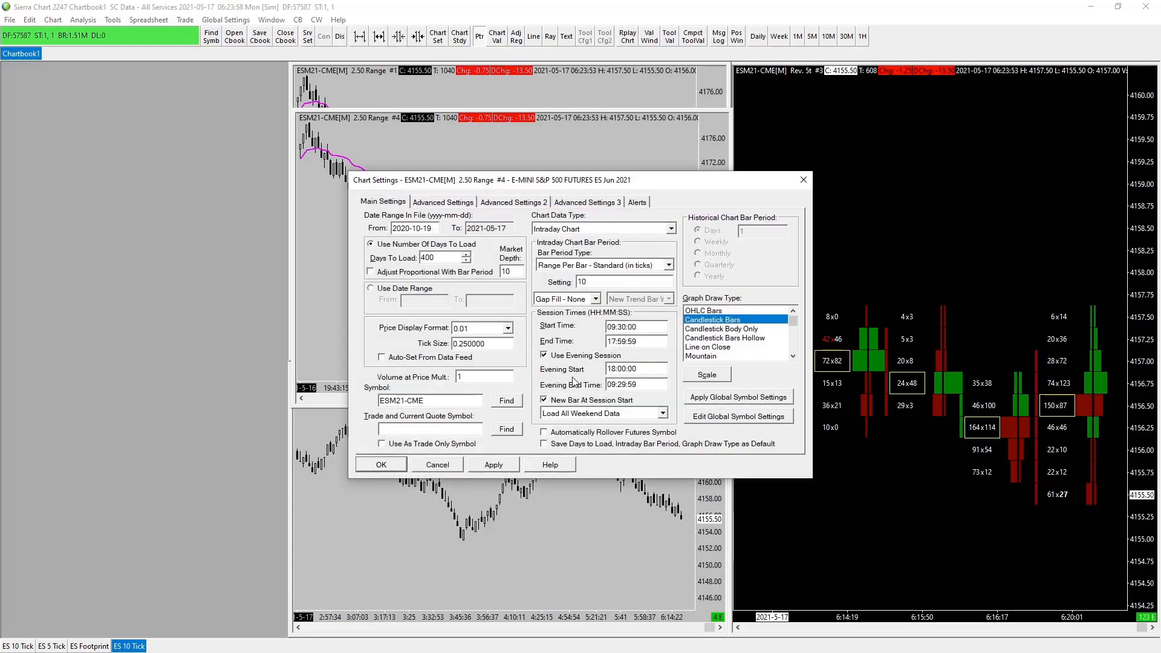
{"action": "left_click", "coordinate": [544, 357]}
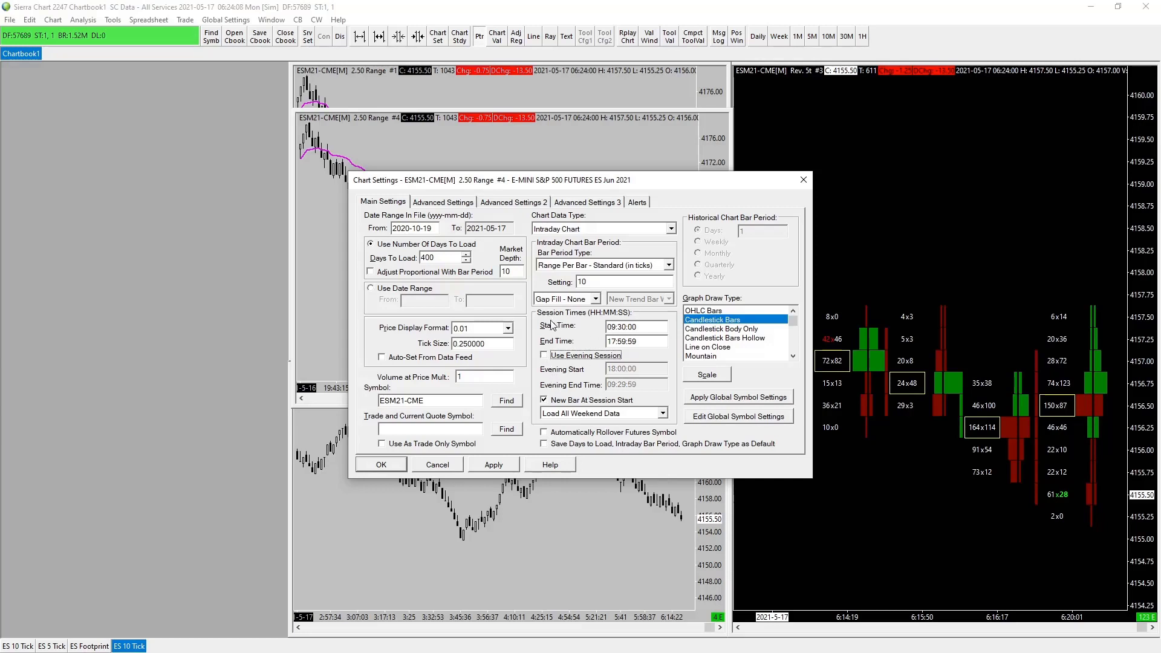
{"action": "scroll", "coordinate": [720, 342], "scroll_direction": "down", "scroll_amount": 5}
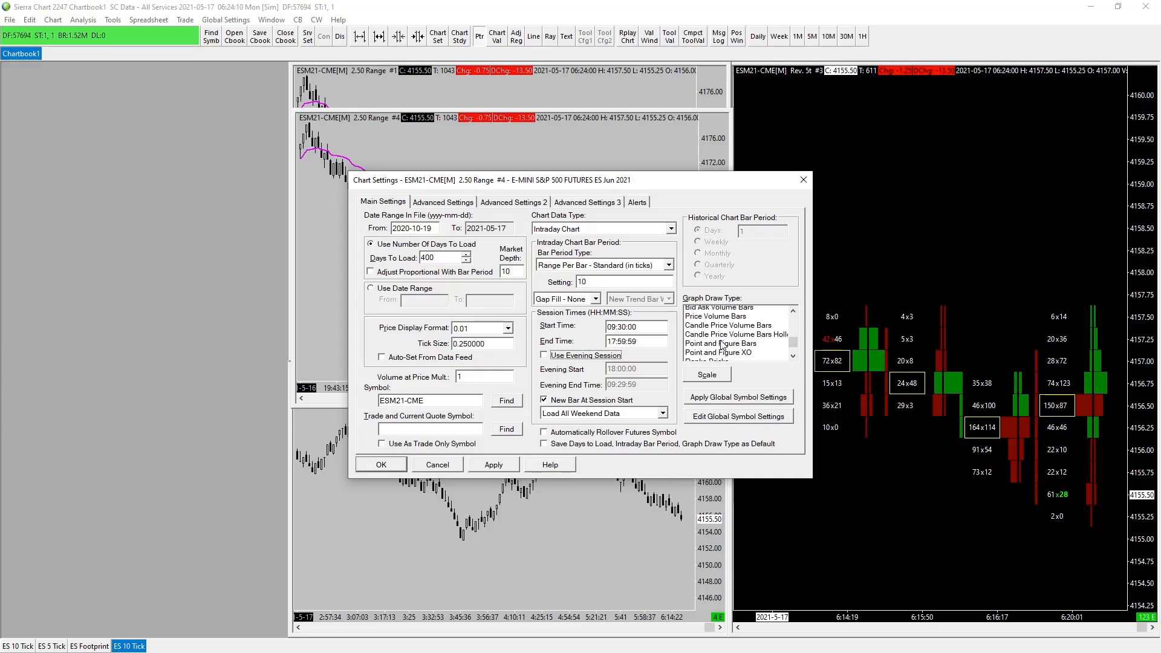
{"action": "left_click", "coordinate": [698, 357]}
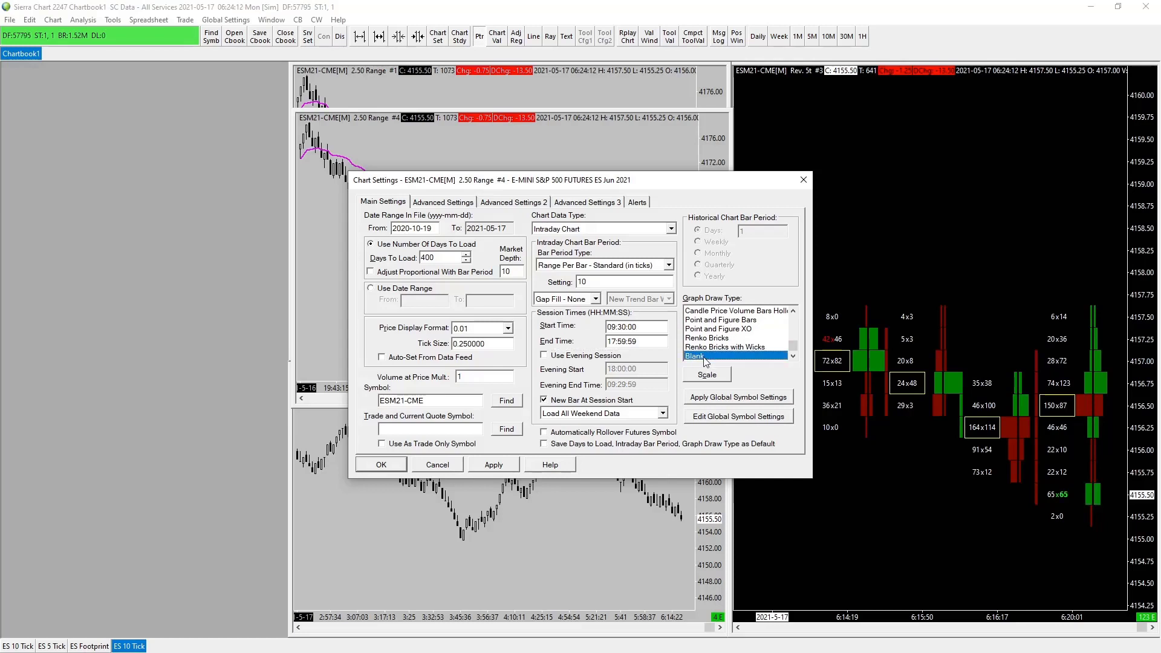
Step: Set the duplicated chart's title bar name to NY VWAP (DND) in its chart settings and return to the main settings
{"action": "left_click", "coordinate": [512, 203]}
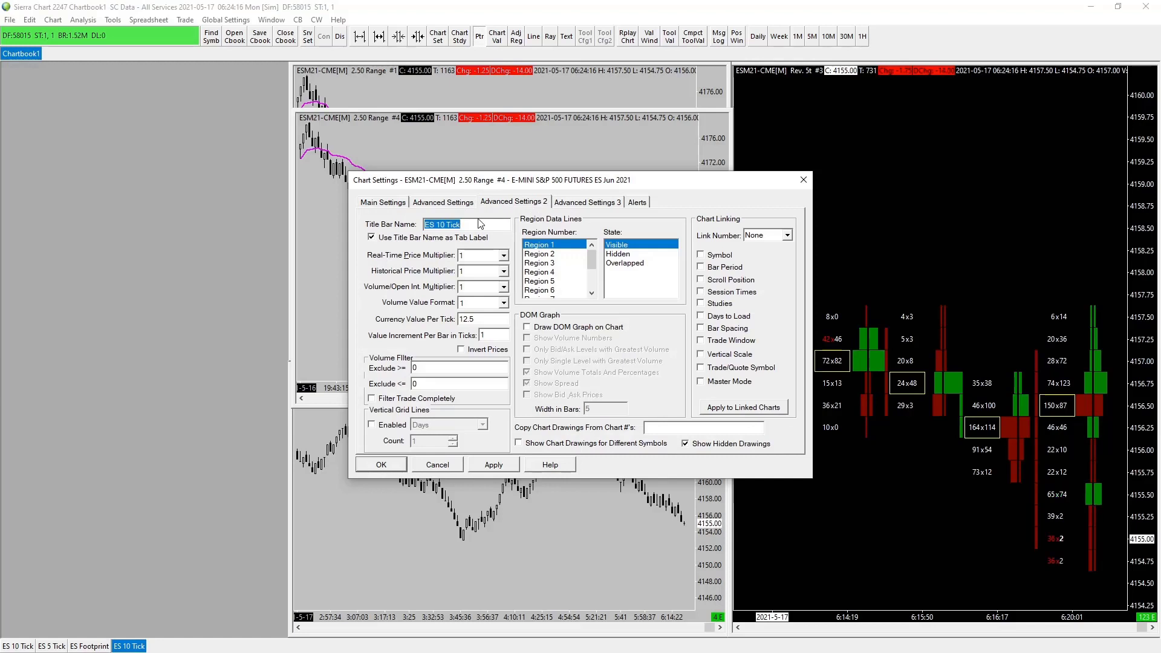
{"action": "type", "text": "NY"}
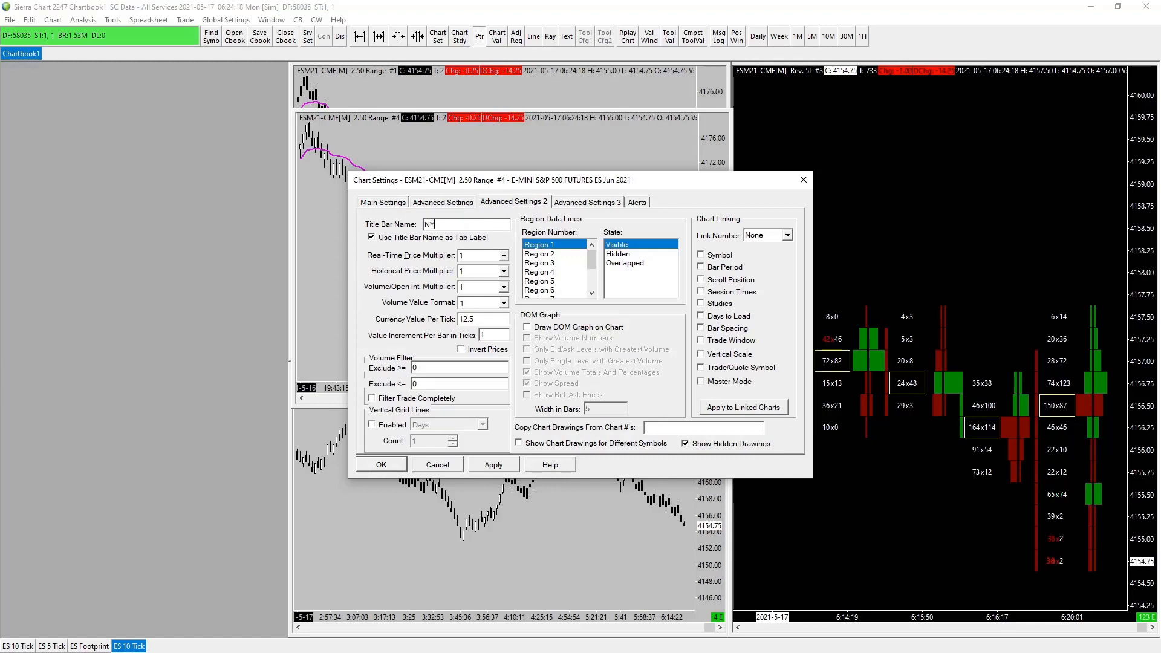
{"action": "type", "text": " VWAP "}
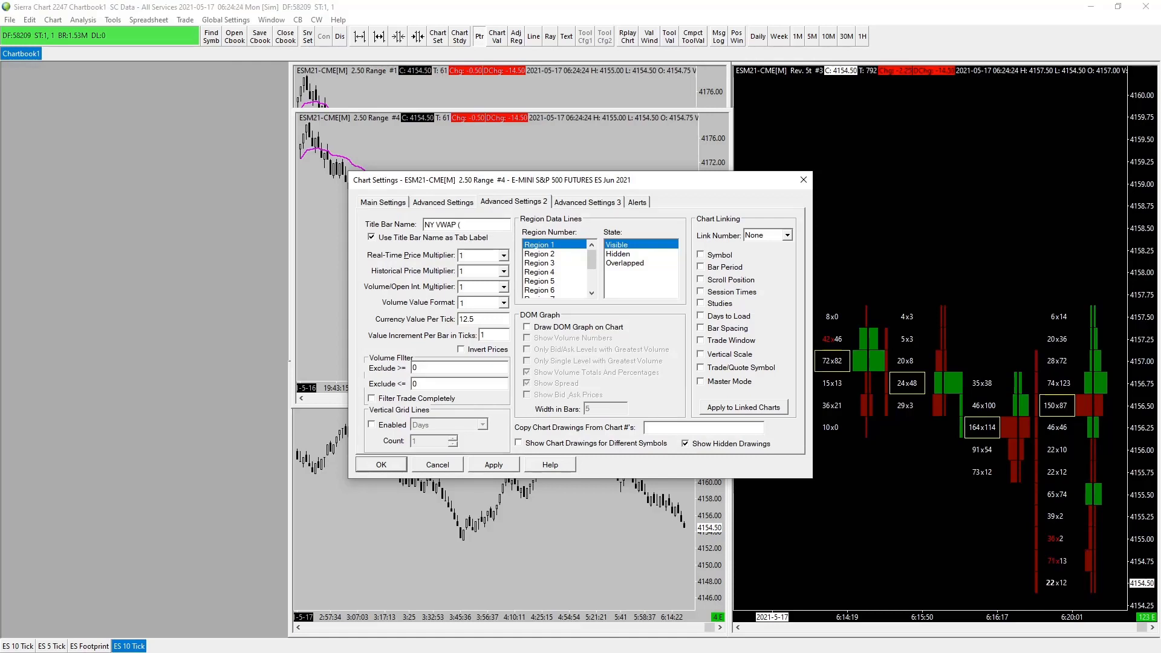
{"action": "type", "text": "(DND"}
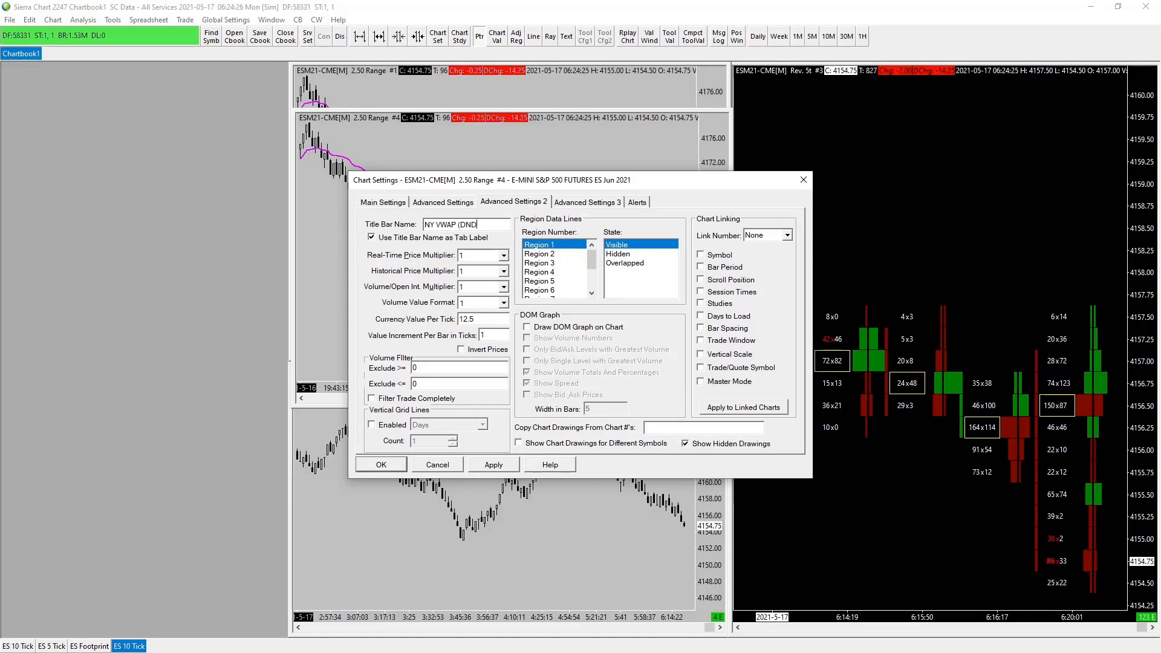
{"action": "type", "text": ")"}
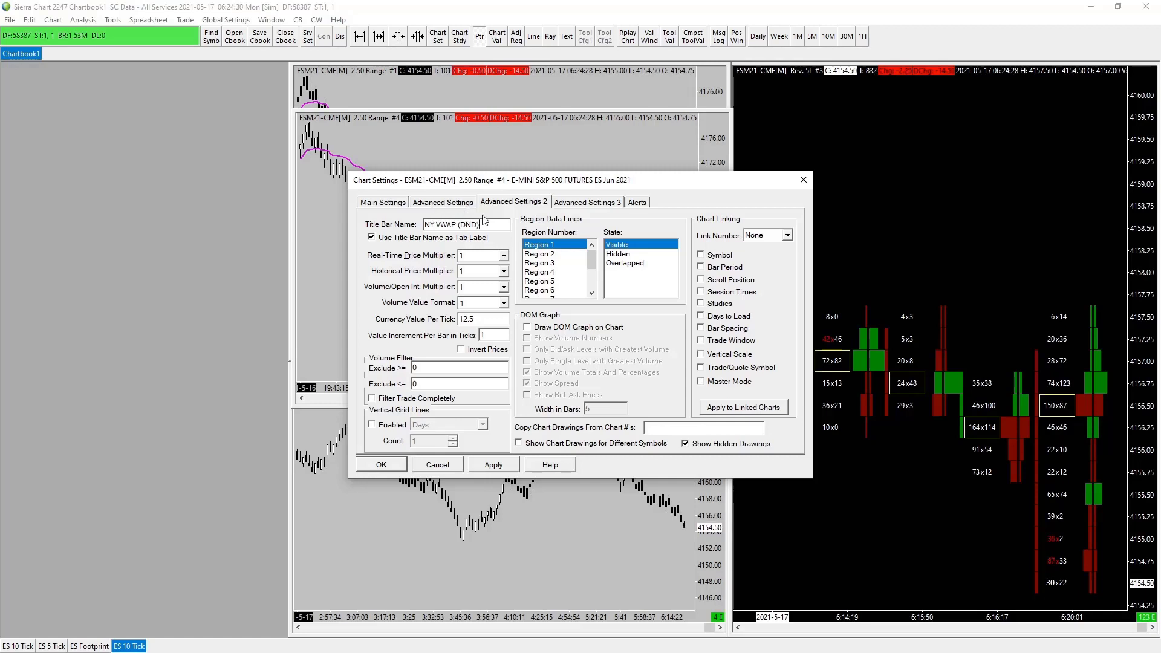
{"action": "left_click", "coordinate": [444, 202]}
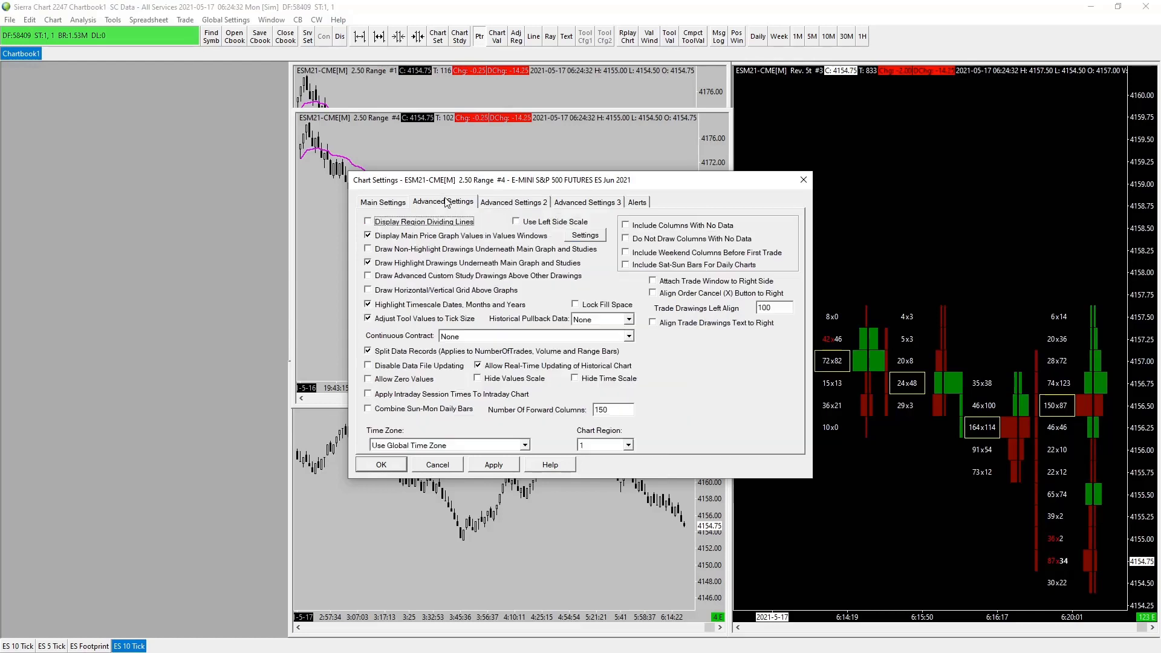
{"action": "left_click", "coordinate": [394, 203]}
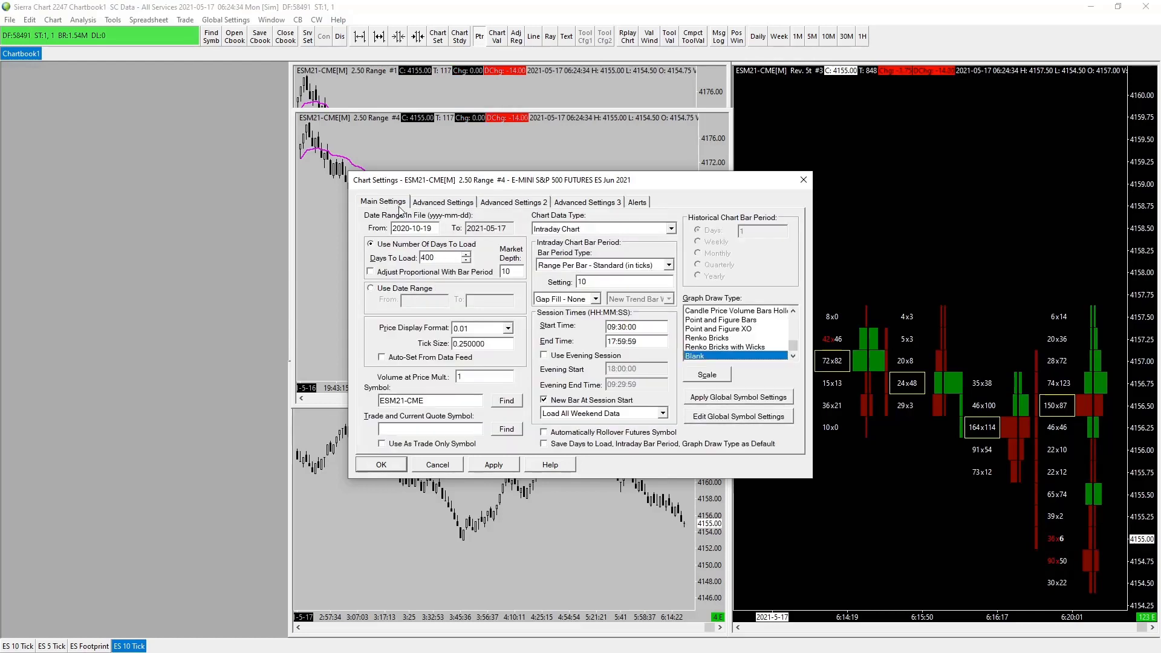
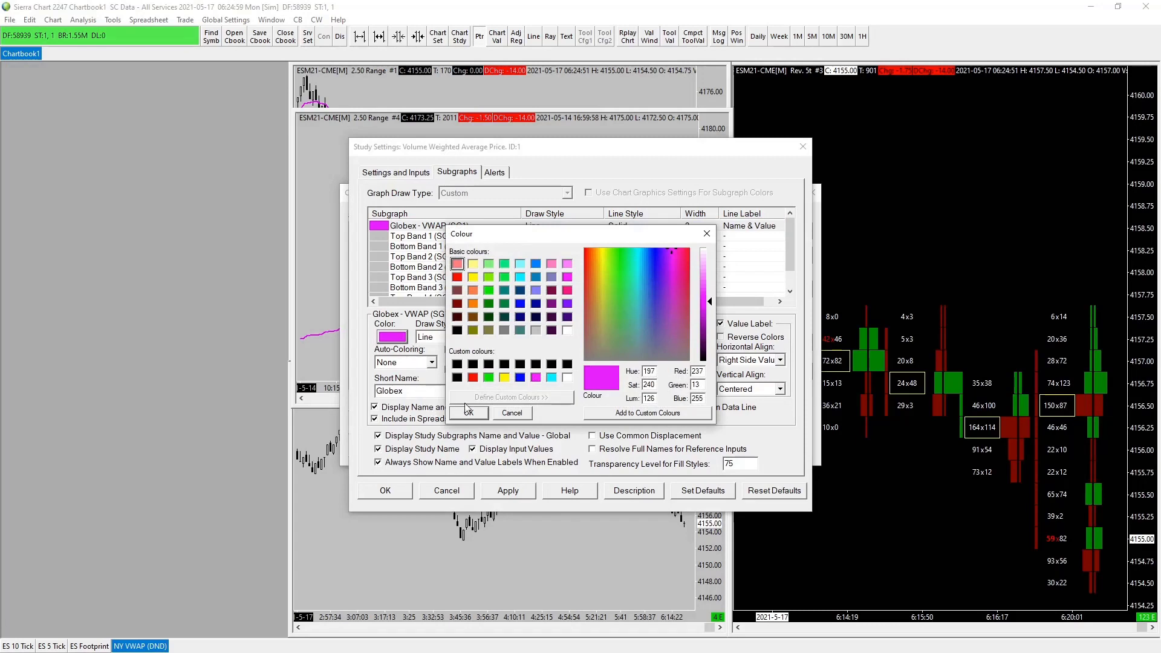
Step: Change the duplicated chart's VWAP subgraph color to blue and its short name to NY
{"action": "left_click", "coordinate": [520, 378]}
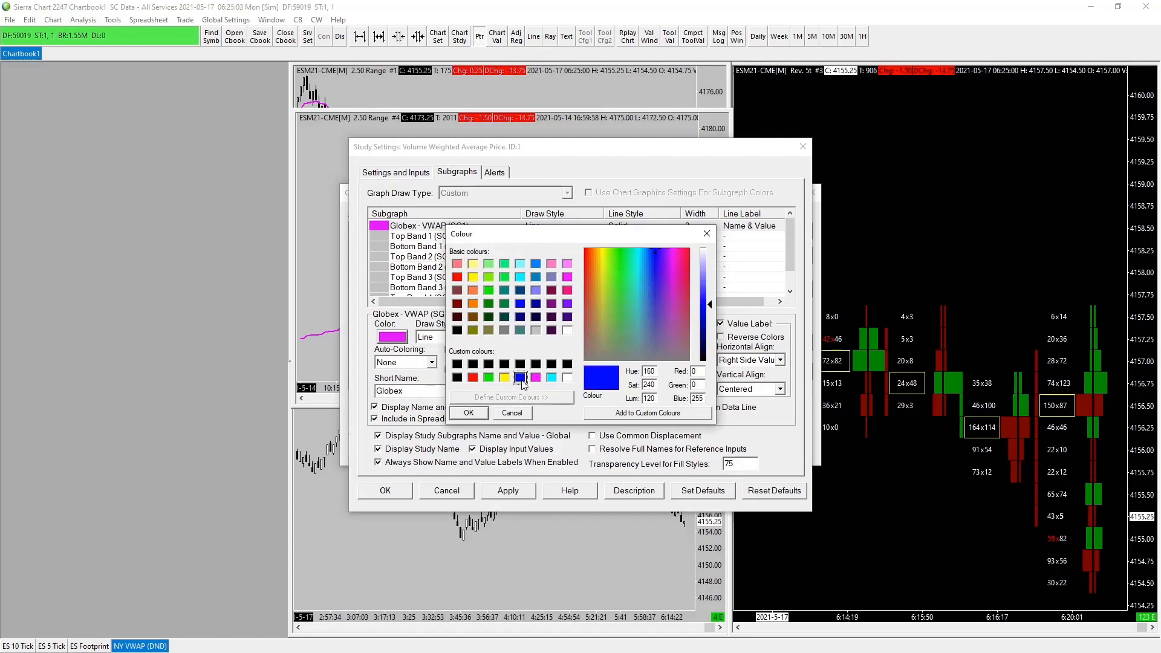
{"action": "left_click", "coordinate": [469, 415]}
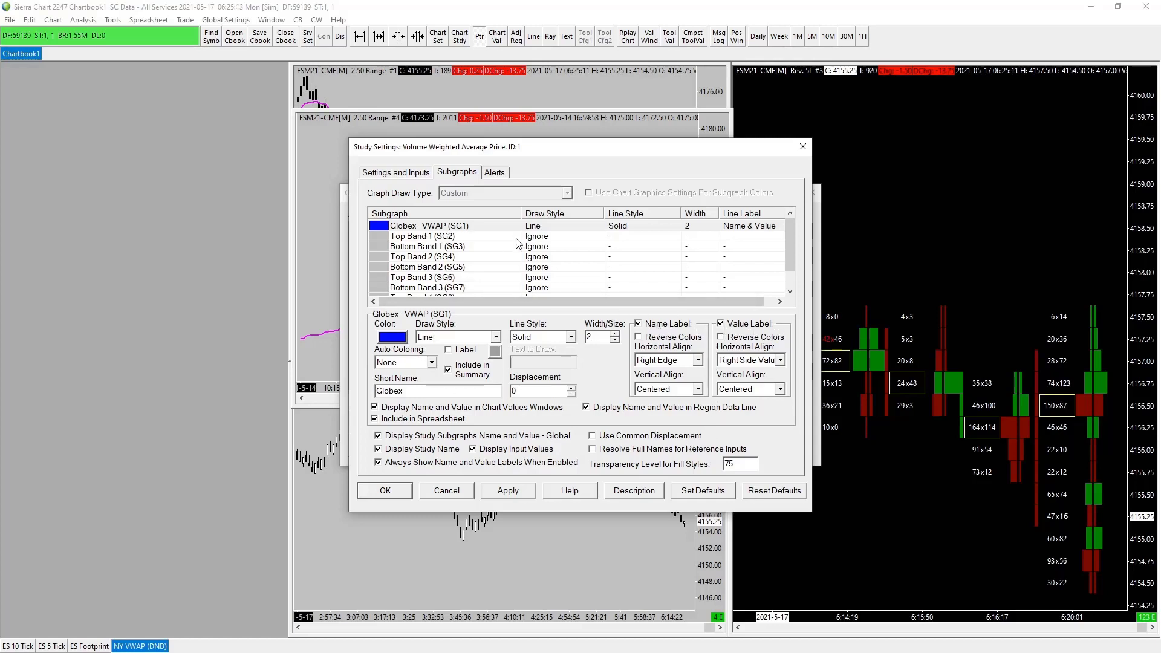
{"action": "left_click", "coordinate": [414, 390]}
{"action": "left_click_drag", "start_coordinate": [414, 390], "coordinate": [364, 382]}
{"action": "type", "text": "NY"}
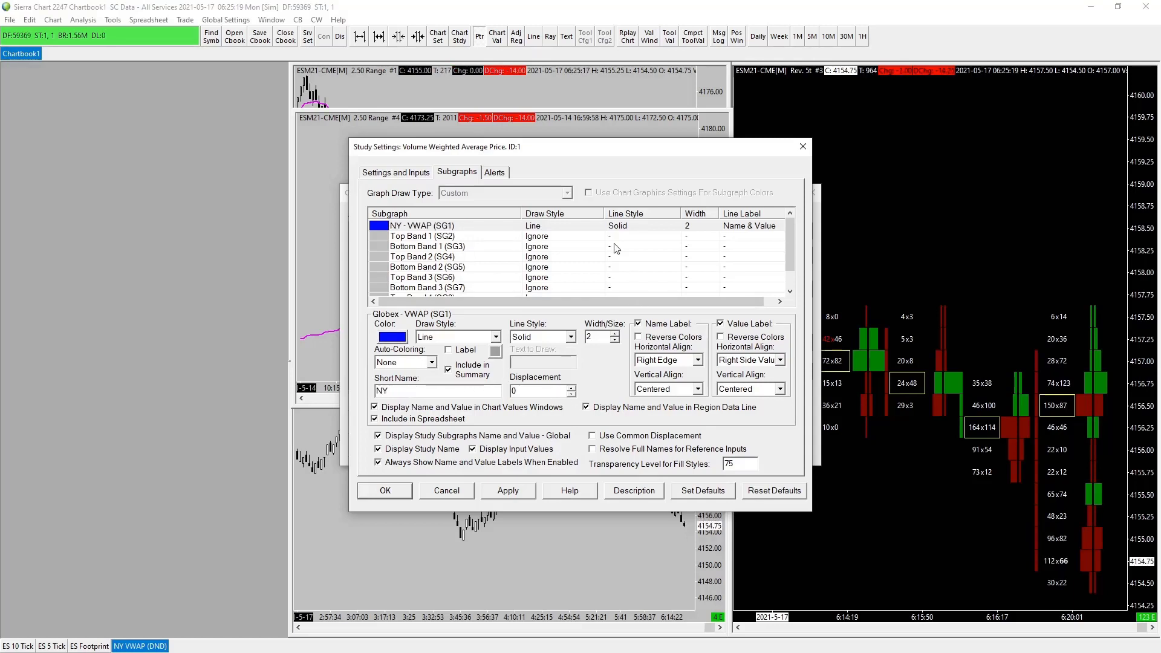
Step: Keep the VWAP study's Start Date-Time input at 00:00:00, apply the study settings and close the chart studies window
{"action": "left_click", "coordinate": [392, 173]}
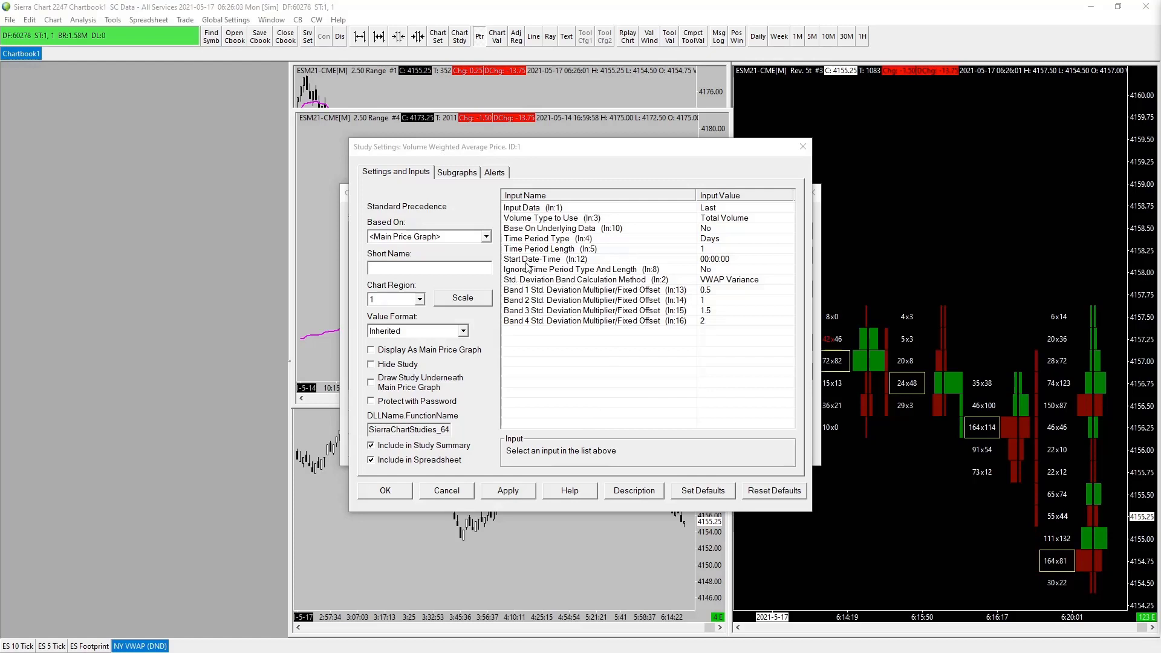
{"action": "left_click", "coordinate": [711, 260]}
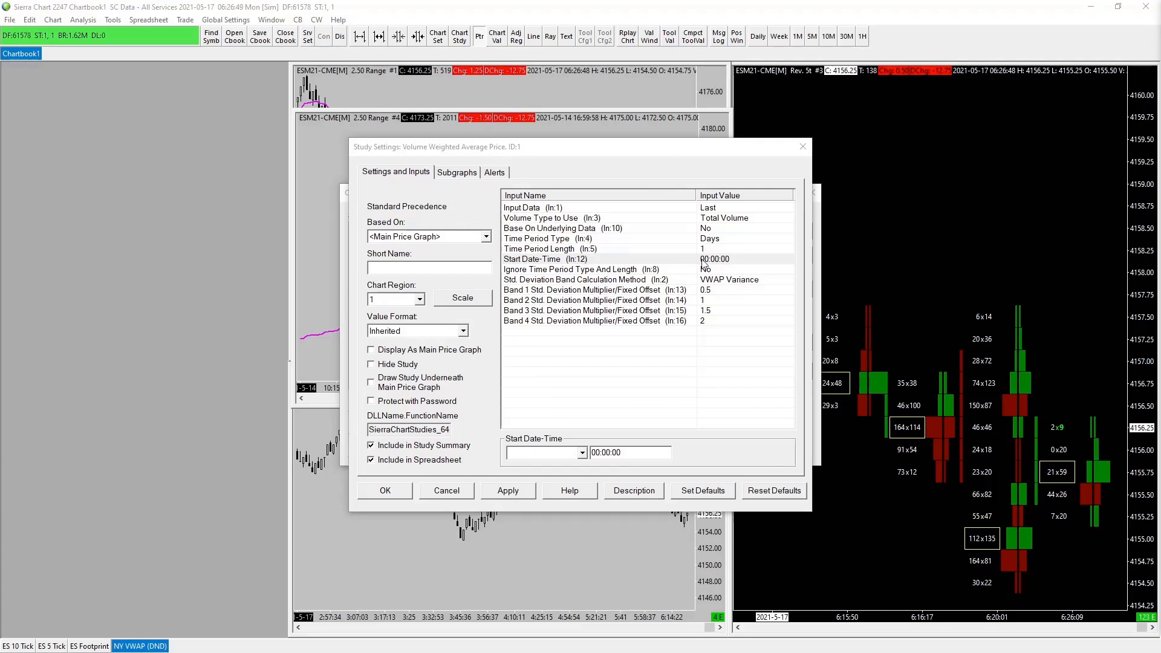
{"action": "left_click", "coordinate": [510, 491]}
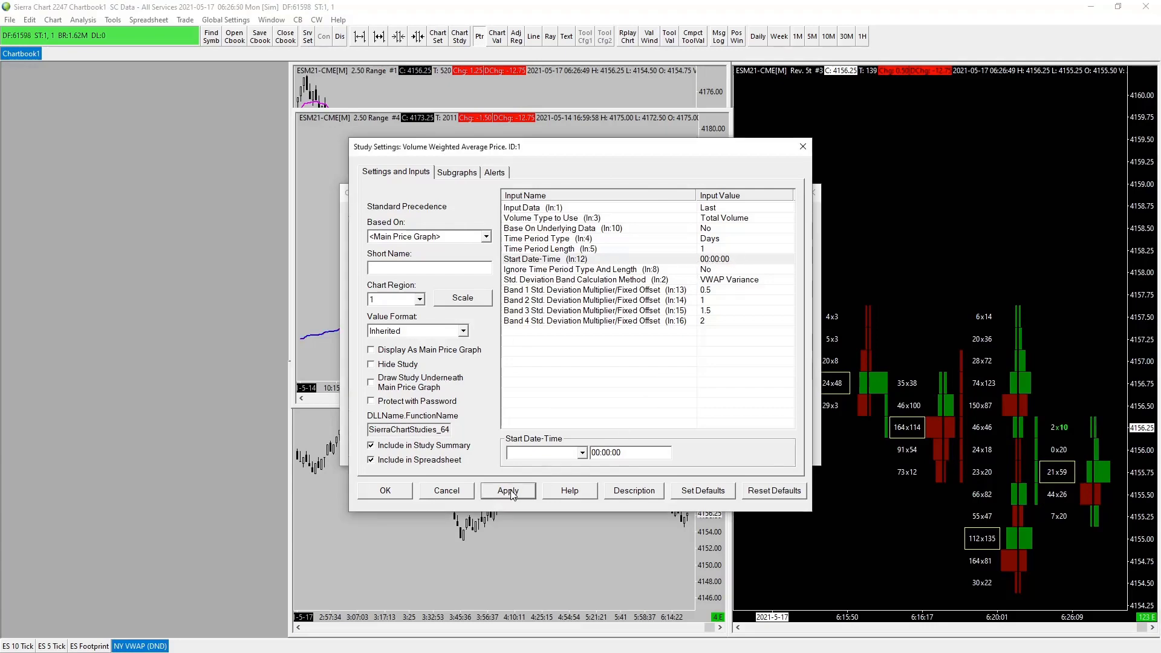
{"action": "left_click", "coordinate": [382, 491]}
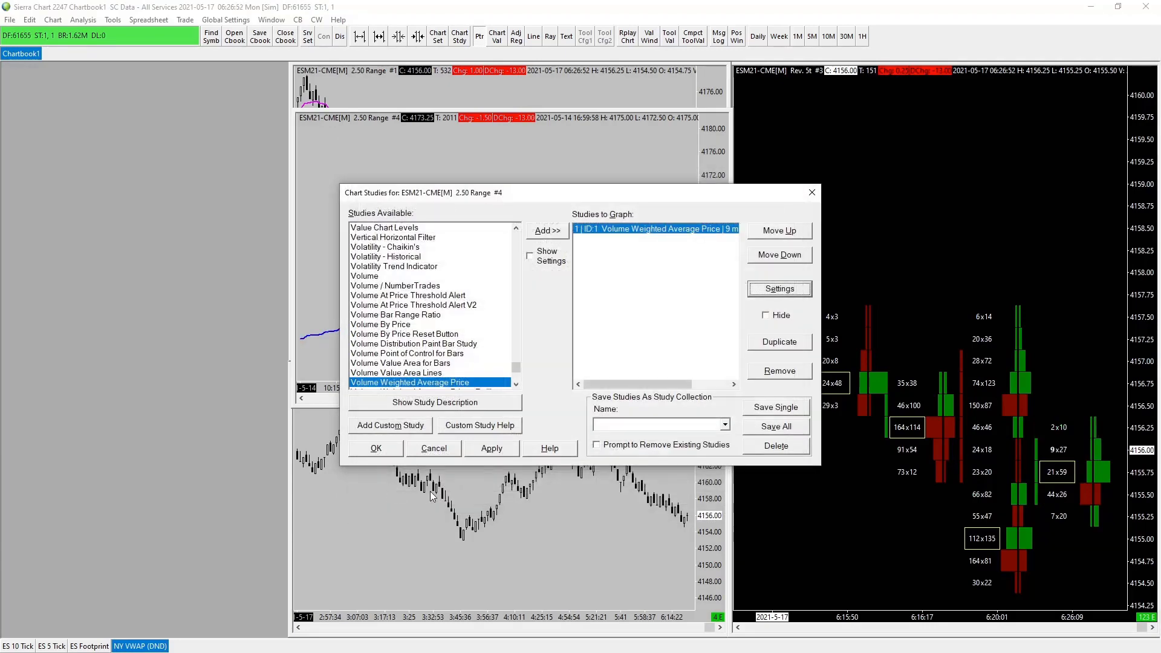
{"action": "left_click", "coordinate": [491, 449]}
{"action": "left_click", "coordinate": [457, 447]}
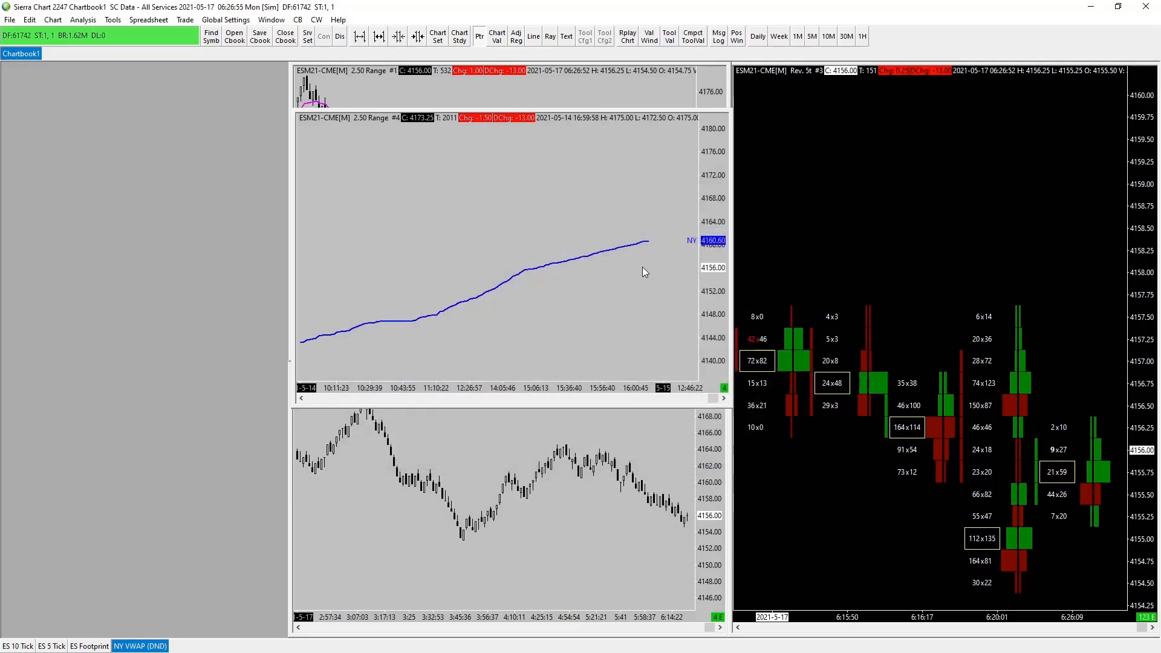
Step: Minimise the NY VWAP (DND) chart and move its tab ahead of the ES 10 Tick tab
{"action": "left_click_drag", "start_coordinate": [713, 309], "coordinate": [708, 275]}
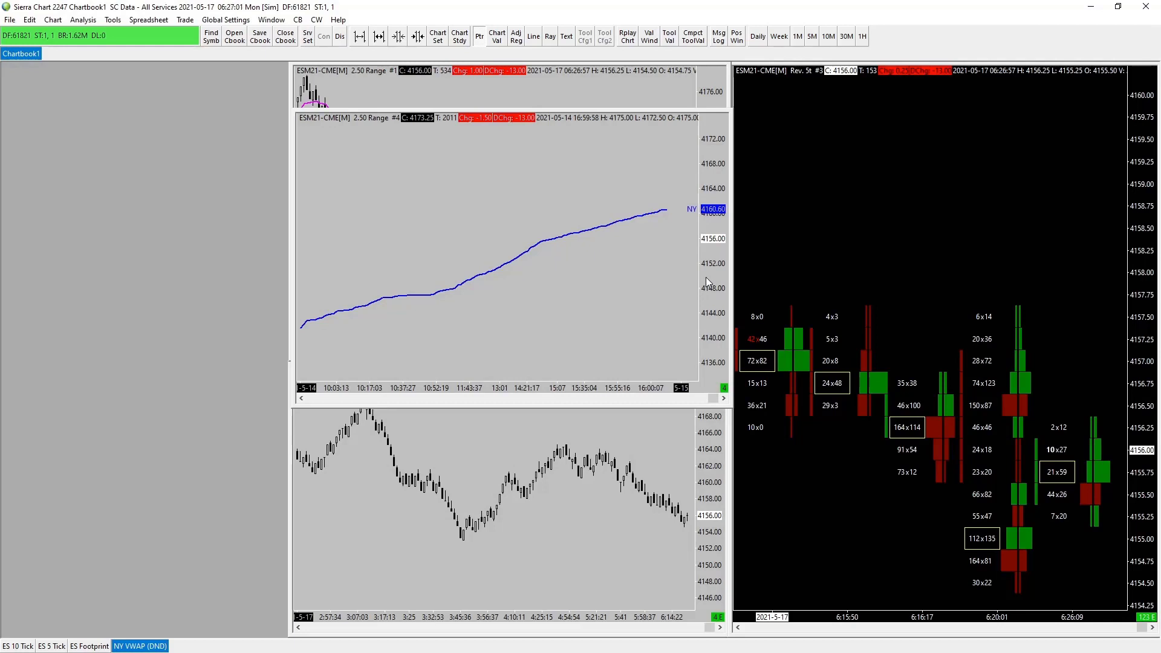
{"action": "scroll", "coordinate": [709, 291], "scroll_direction": "down", "scroll_amount": 5}
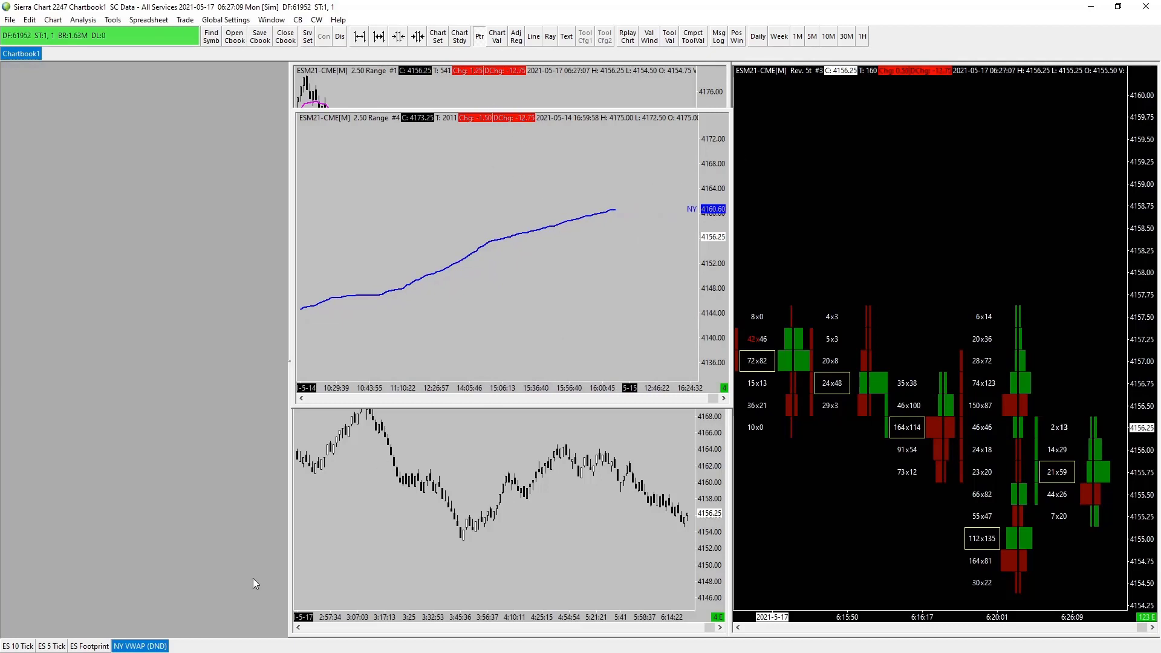
{"action": "right_click", "coordinate": [148, 647]}
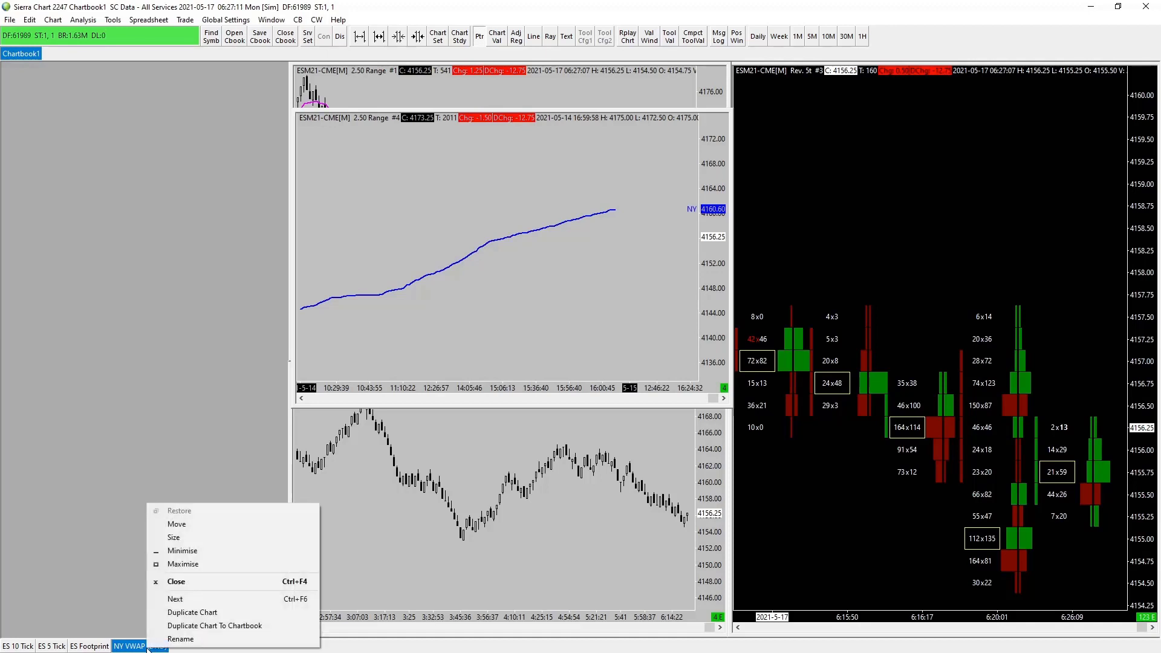
{"action": "left_click", "coordinate": [191, 550]}
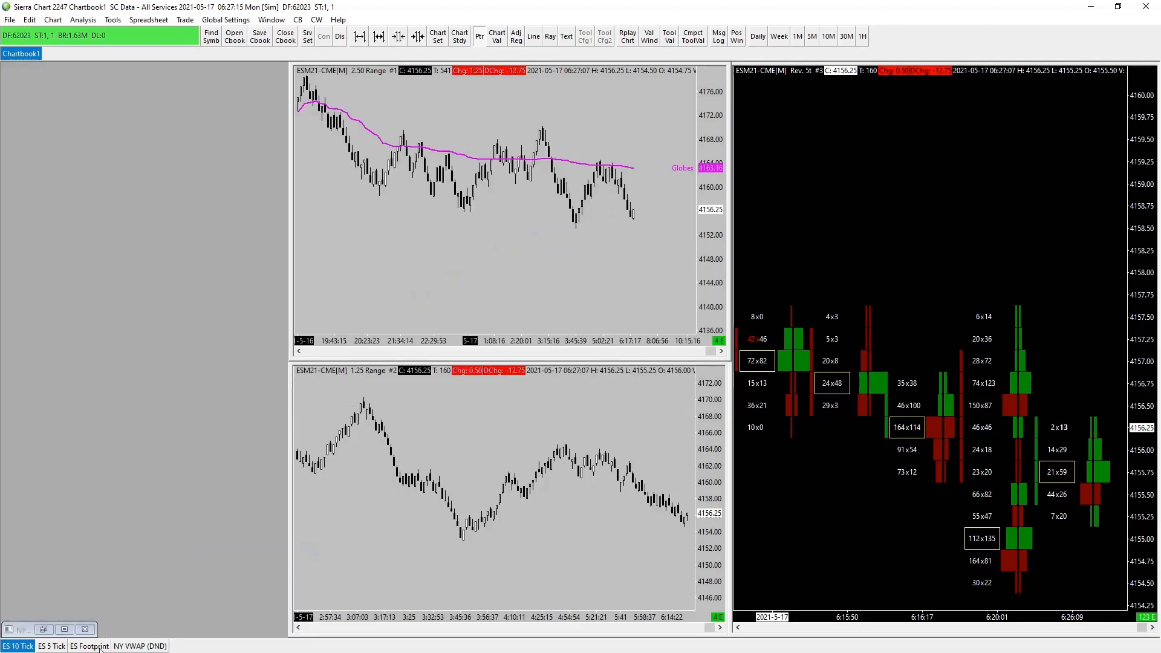
{"action": "left_click_drag", "start_coordinate": [140, 647], "coordinate": [7, 647]}
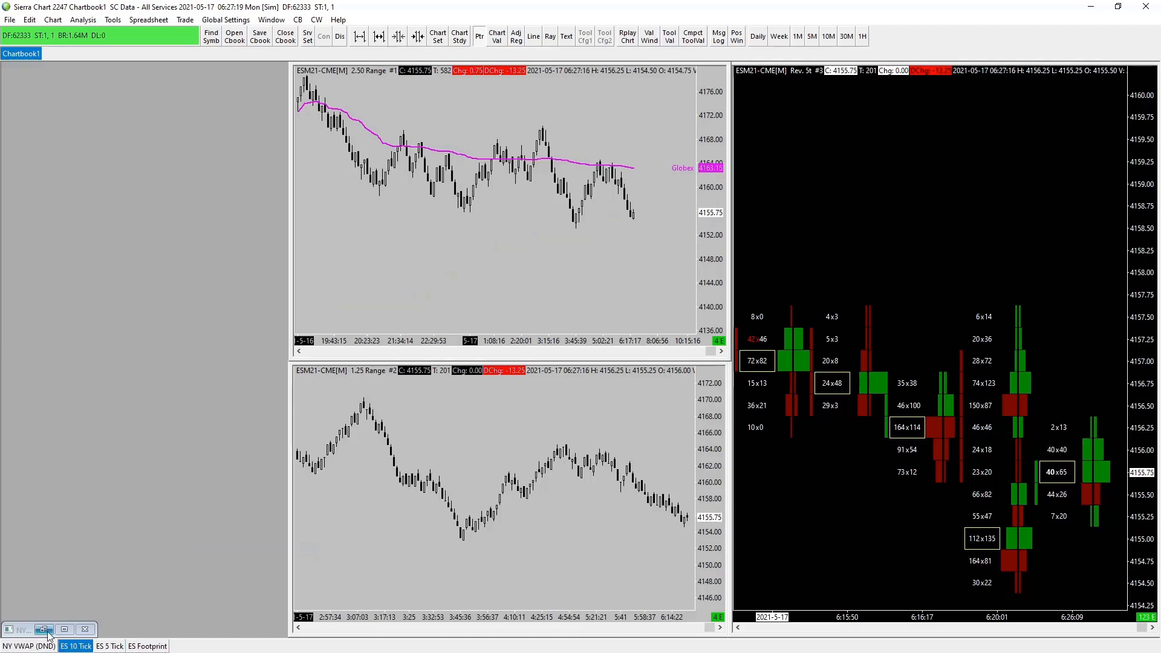
{"action": "left_click", "coordinate": [11, 630]}
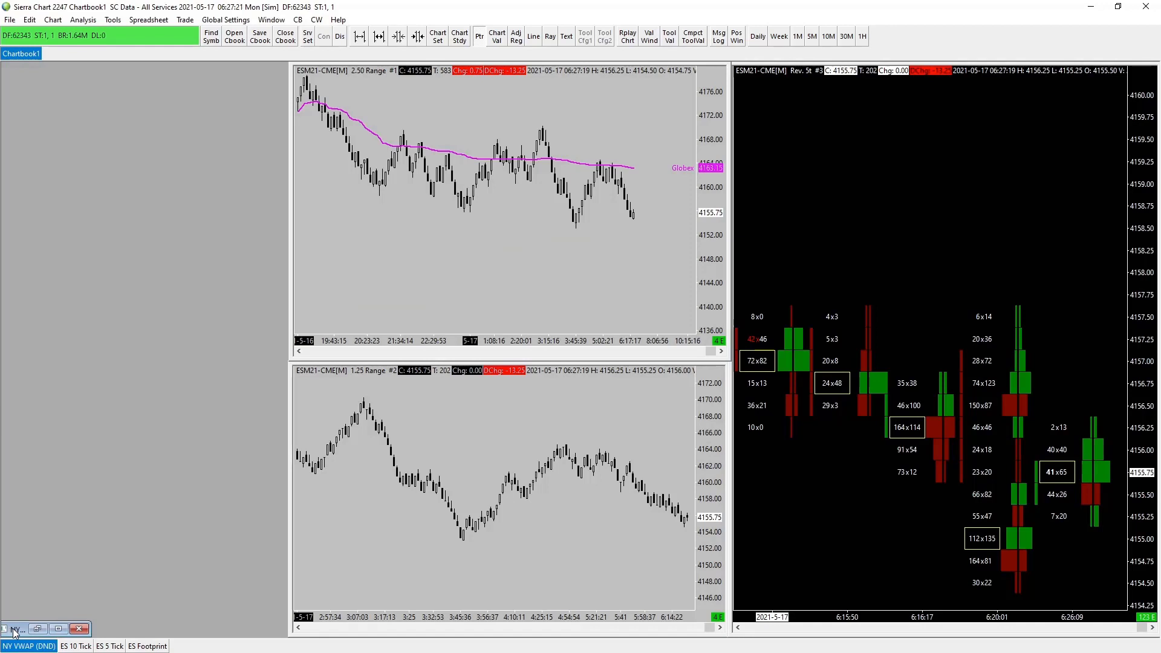
{"action": "left_click_drag", "start_coordinate": [15, 632], "coordinate": [12, 630]}
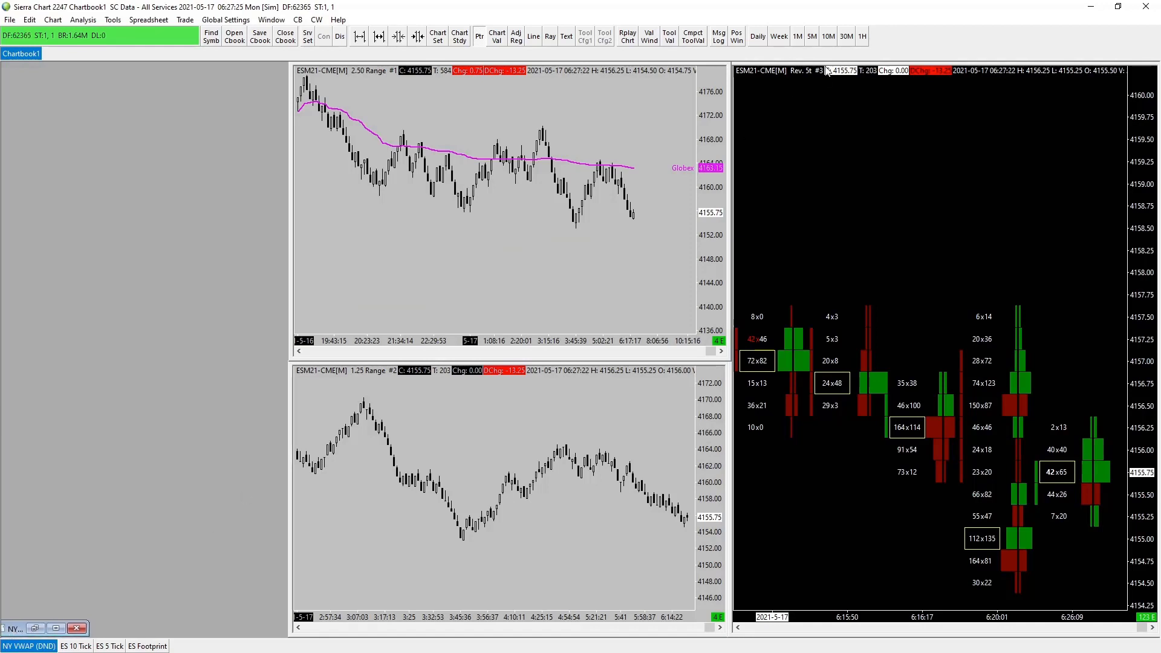
Step: Add the Study/Price Overlay study to the ES 10 Tick chart's list of studies to graph
{"action": "left_click", "coordinate": [578, 268]}
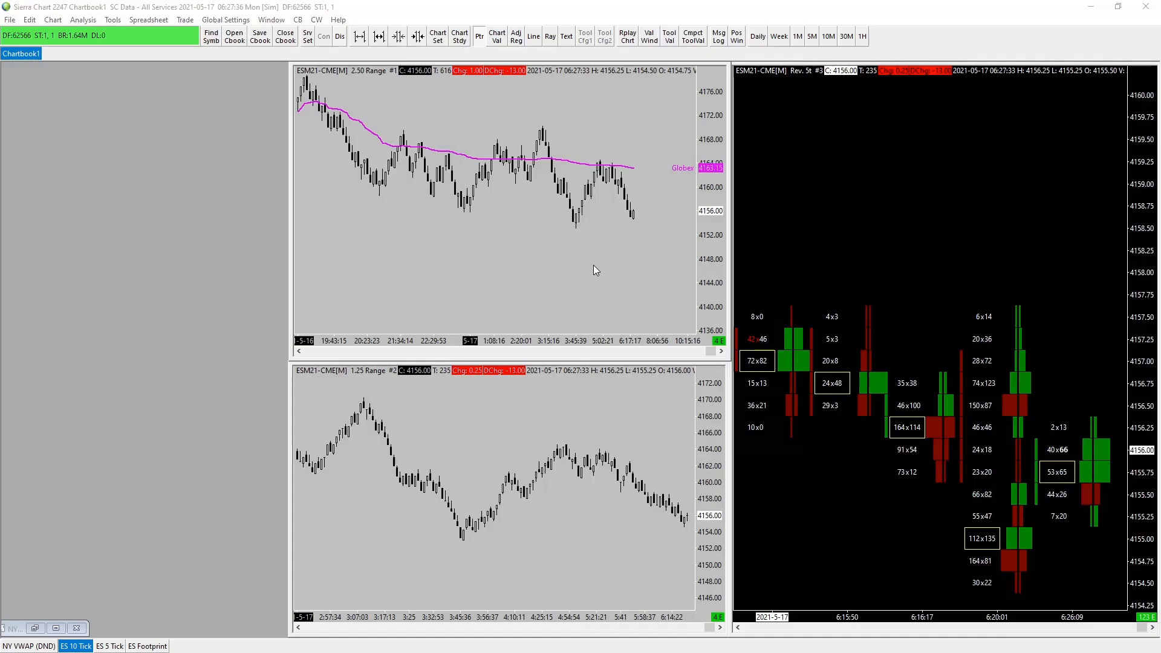
{"action": "key", "text": "F6"}
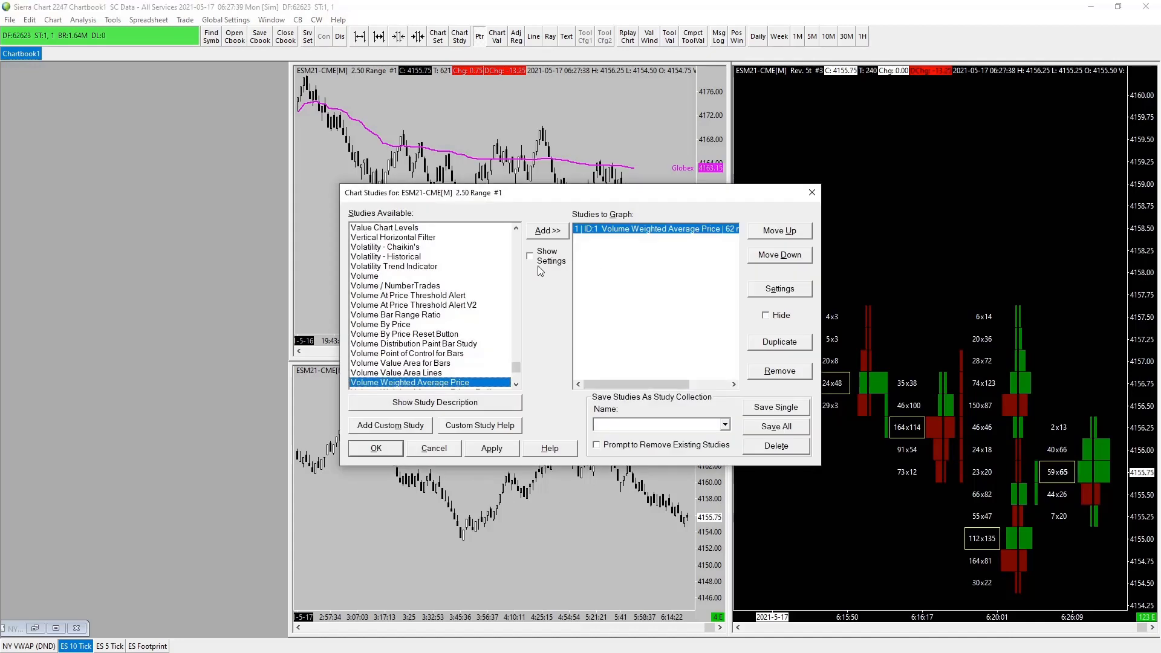
{"action": "key", "text": "o"}
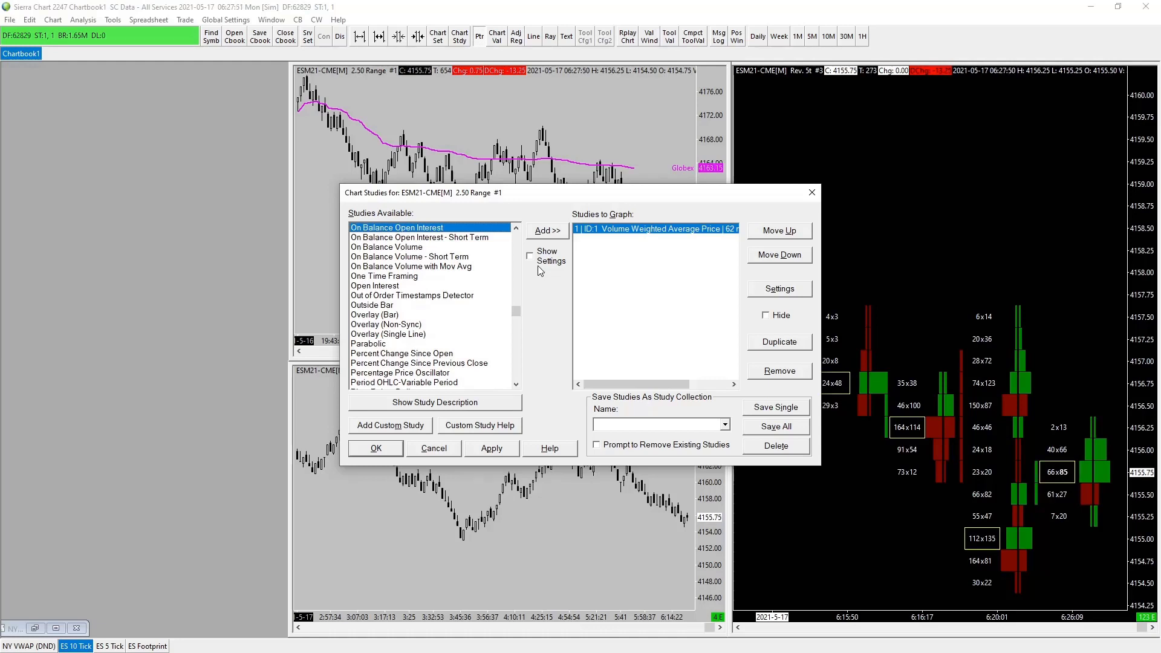
{"action": "key", "text": "s"}
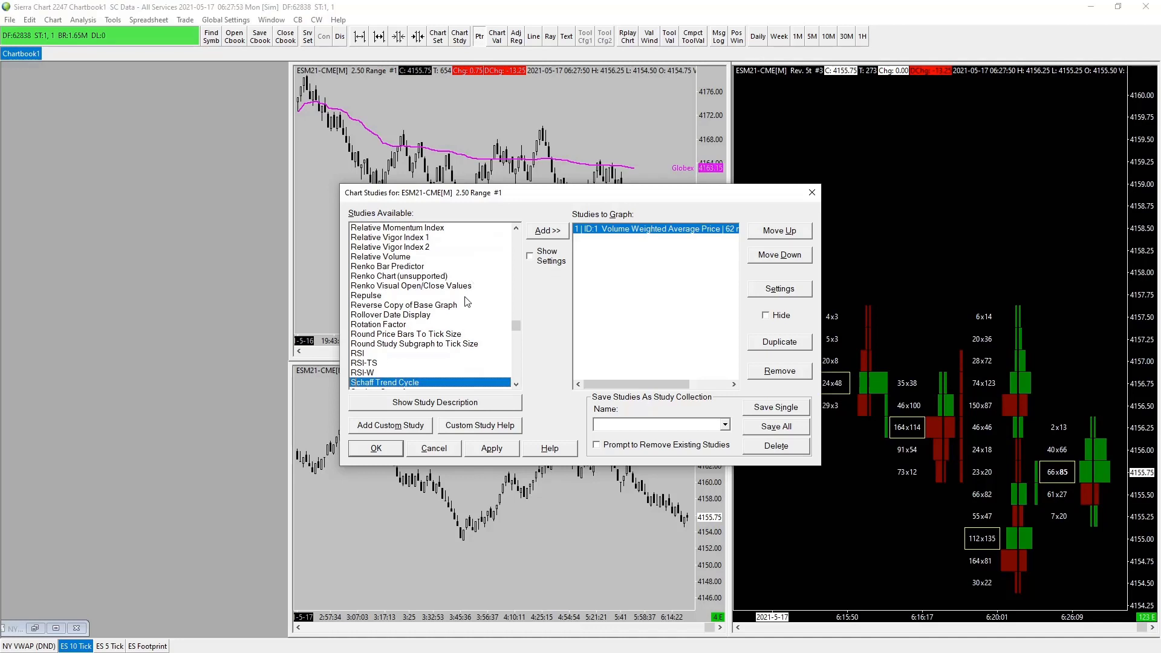
{"action": "scroll", "coordinate": [465, 299], "scroll_direction": "down", "scroll_amount": 2}
{"action": "scroll", "coordinate": [465, 299], "scroll_direction": "down", "scroll_amount": 8}
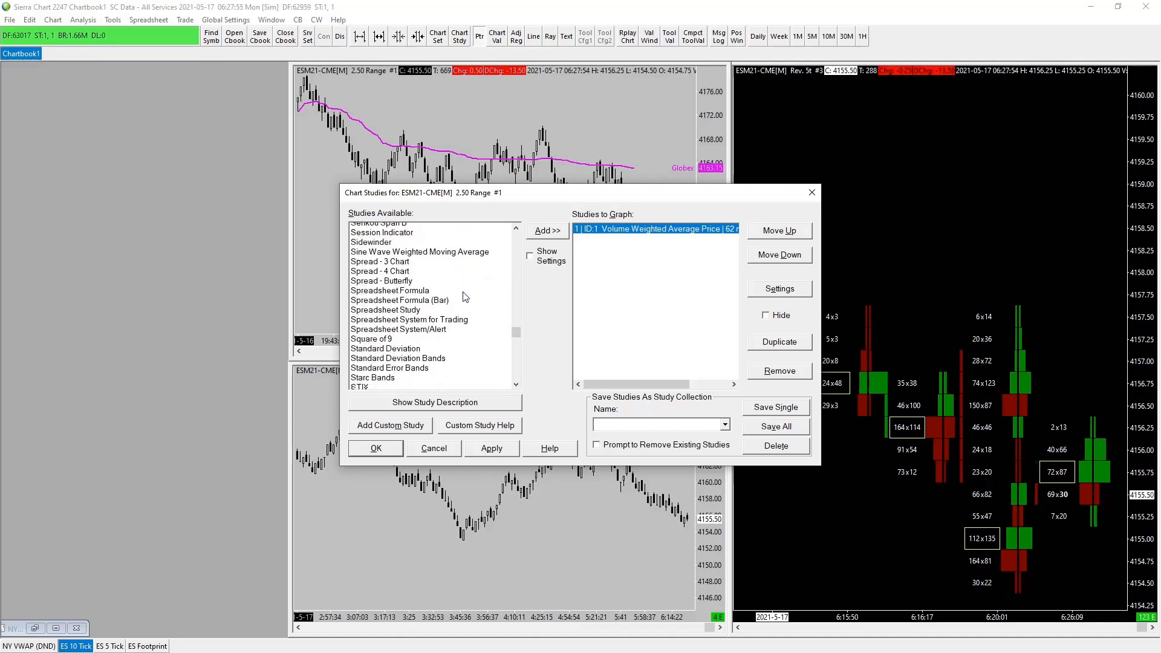
{"action": "scroll", "coordinate": [465, 296], "scroll_direction": "down", "scroll_amount": 4}
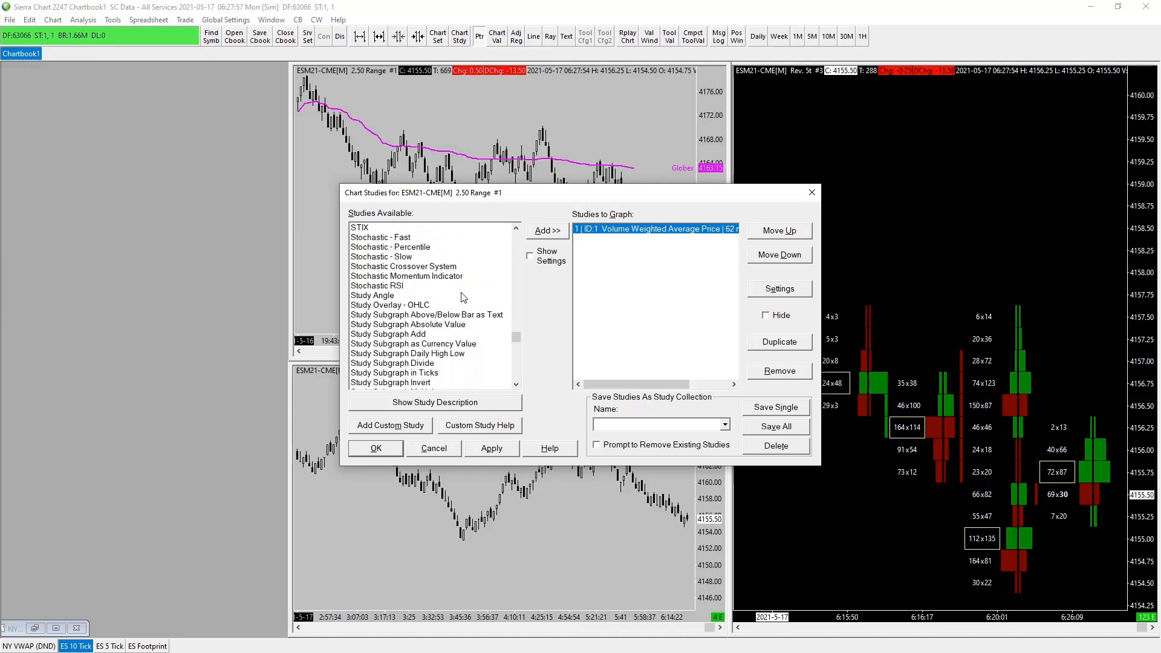
{"action": "scroll", "coordinate": [439, 289], "scroll_direction": "down", "scroll_amount": 1}
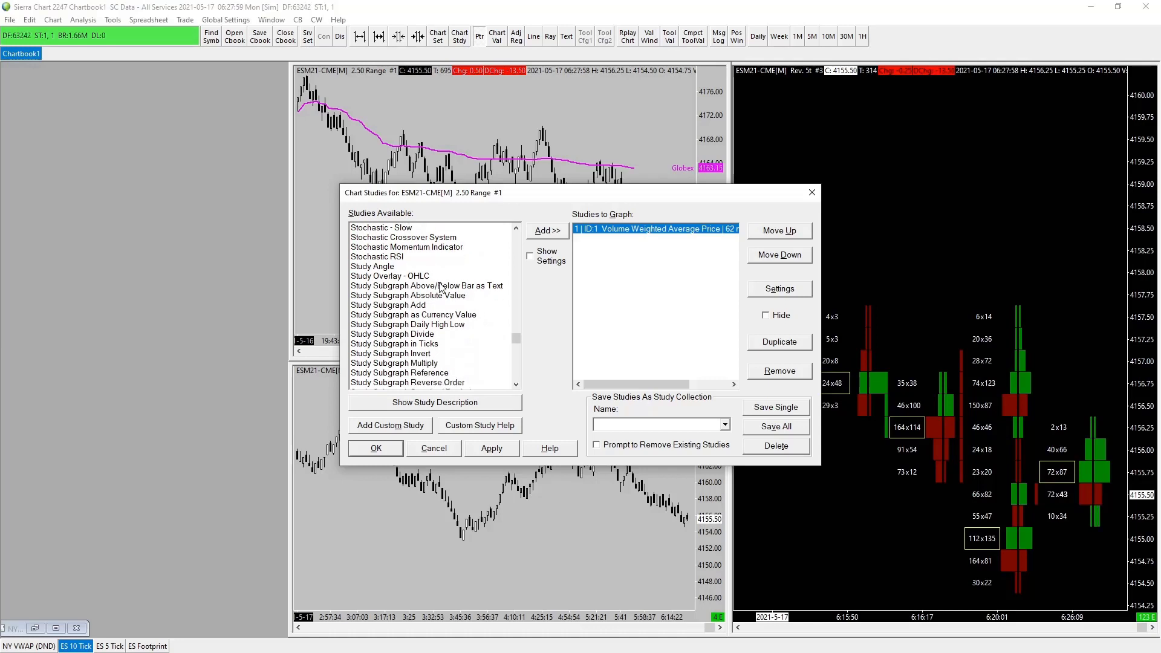
{"action": "scroll", "coordinate": [448, 284], "scroll_direction": "down", "scroll_amount": 6}
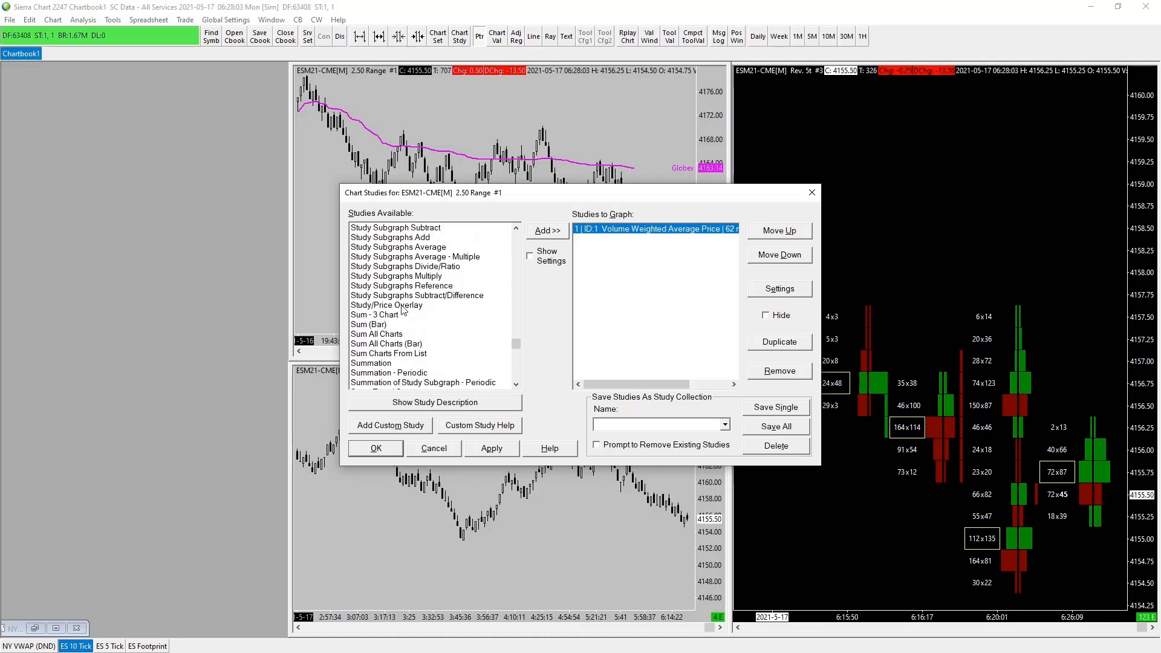
{"action": "left_click", "coordinate": [399, 305]}
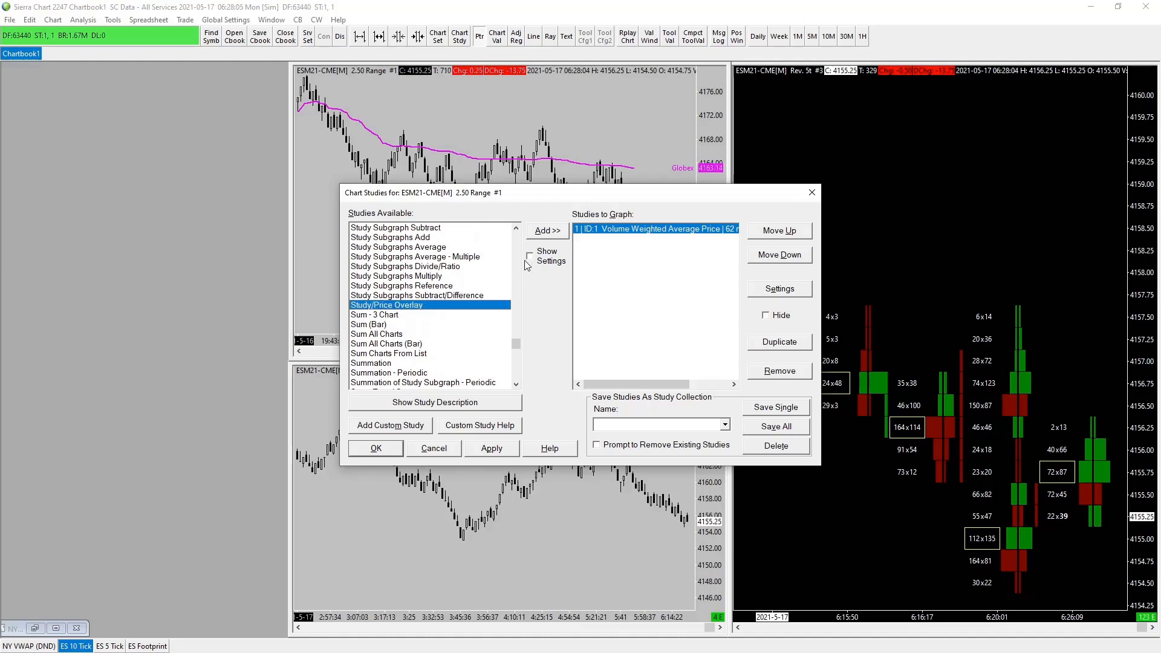
{"action": "left_click", "coordinate": [548, 231]}
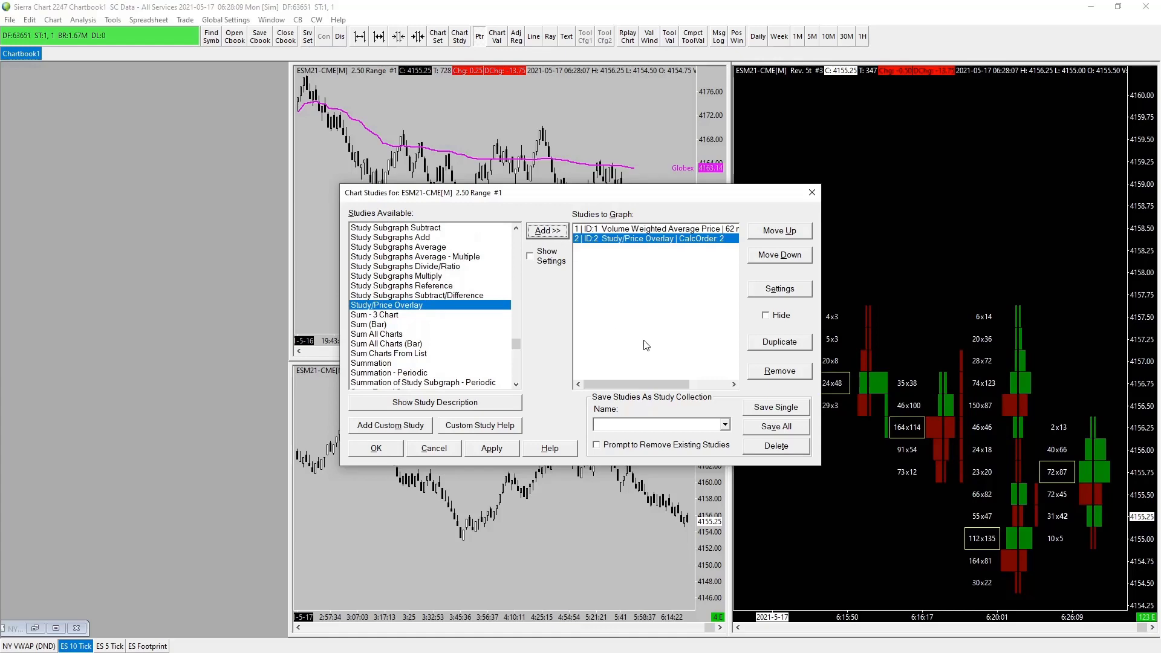
Step: View the Study/Price Overlay settings, leave them without changes and apply the studies to the ES 10 Tick chart
{"action": "left_click", "coordinate": [787, 293]}
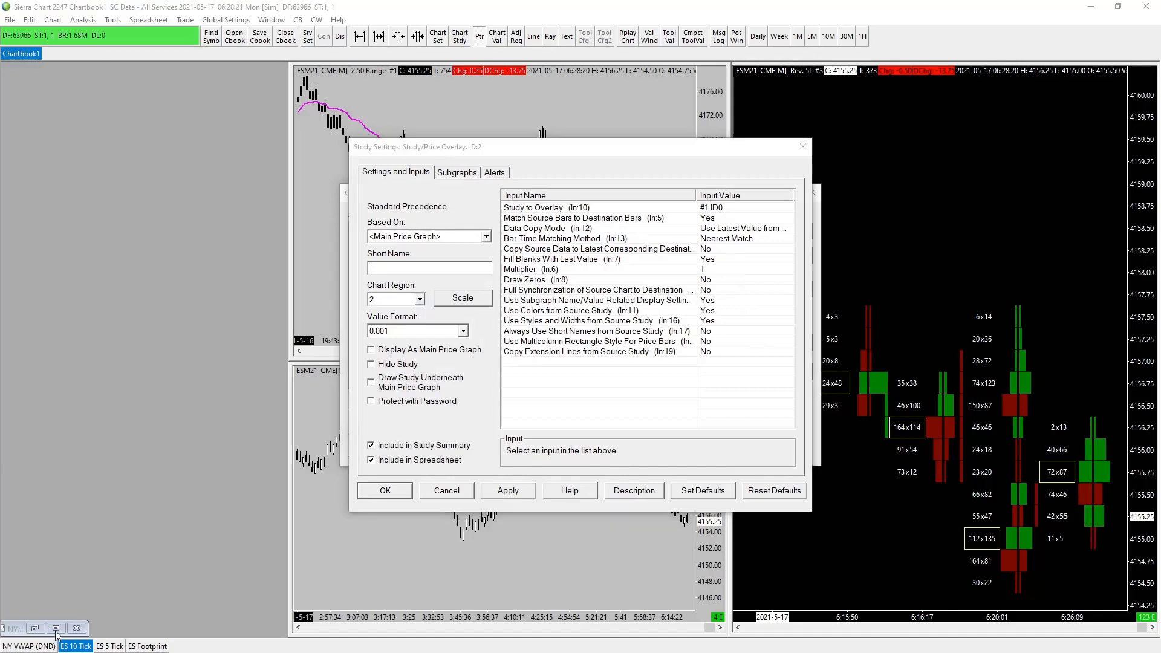
{"action": "left_click", "coordinate": [454, 494]}
{"action": "left_click", "coordinate": [509, 455]}
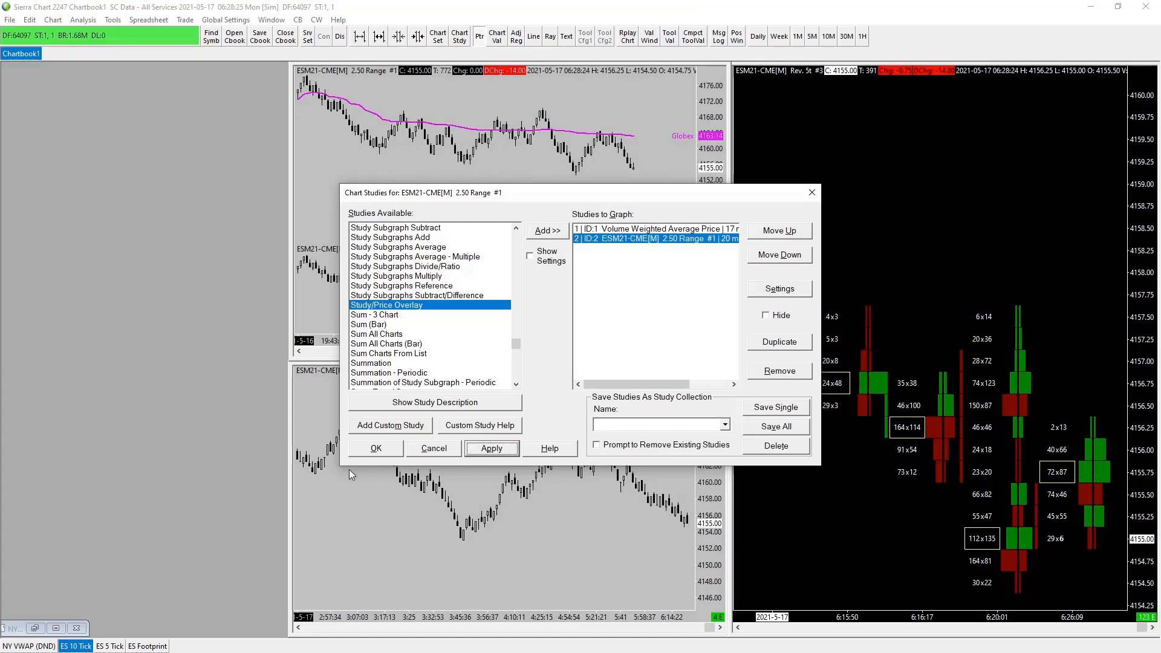
Step: Close the chart studies window, then restore the NY VWAP (DND) chart to check its VWAP line and minimise it again
{"action": "left_click", "coordinate": [366, 451]}
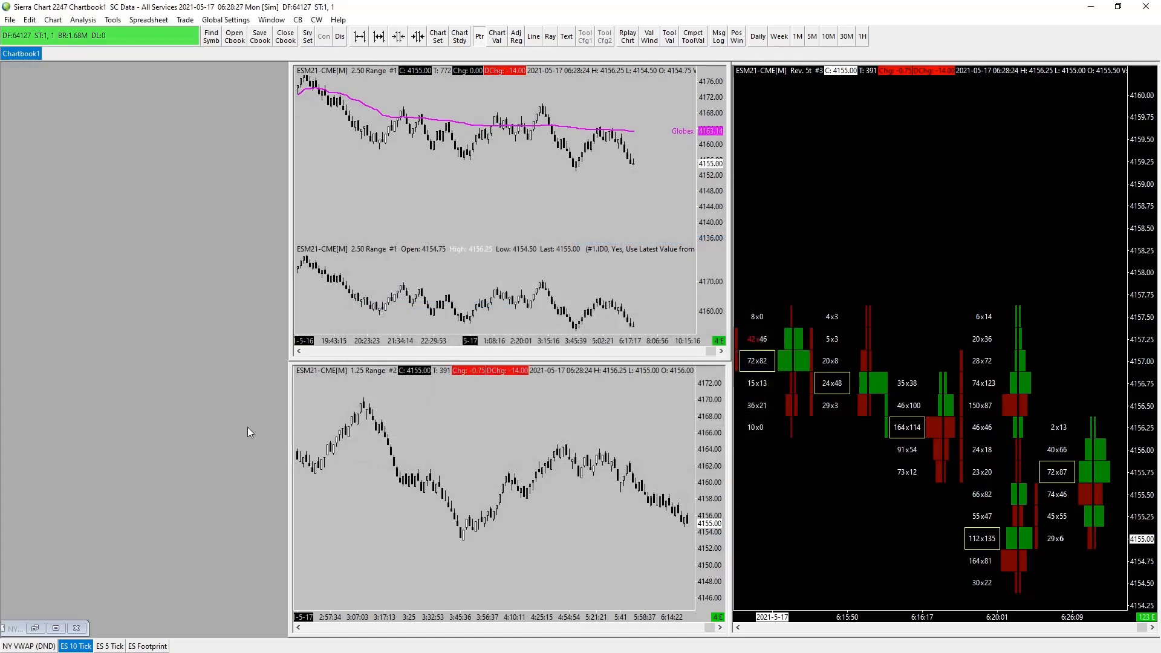
{"action": "left_click", "coordinate": [35, 628]}
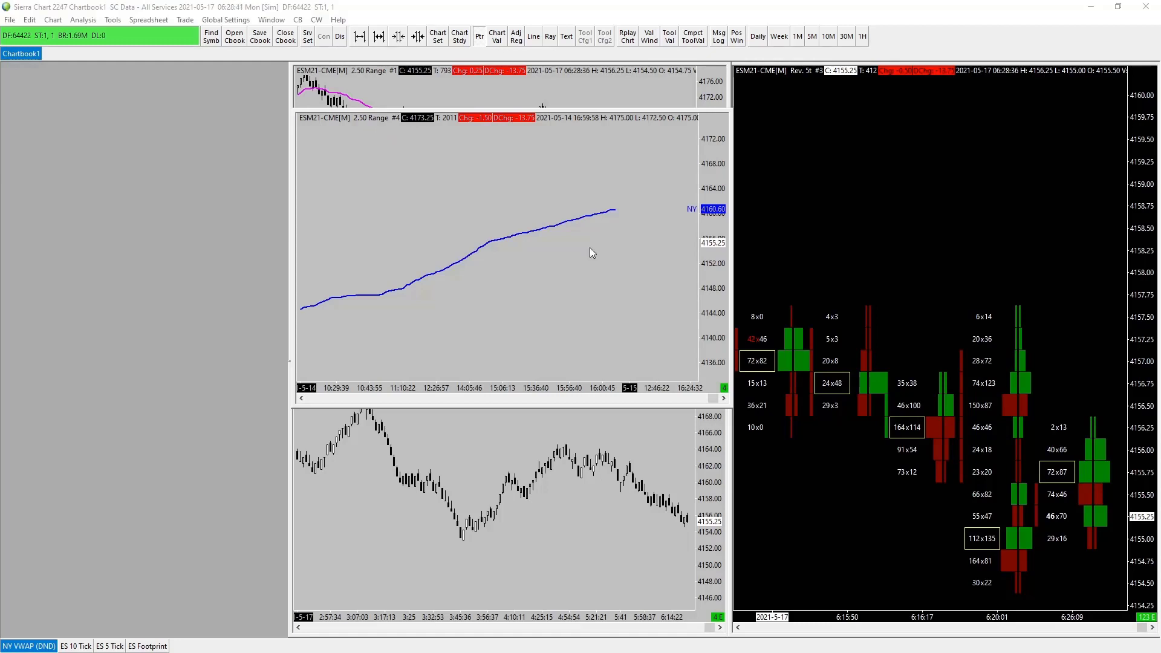
{"action": "right_click", "coordinate": [472, 164]}
{"action": "left_click", "coordinate": [424, 213]}
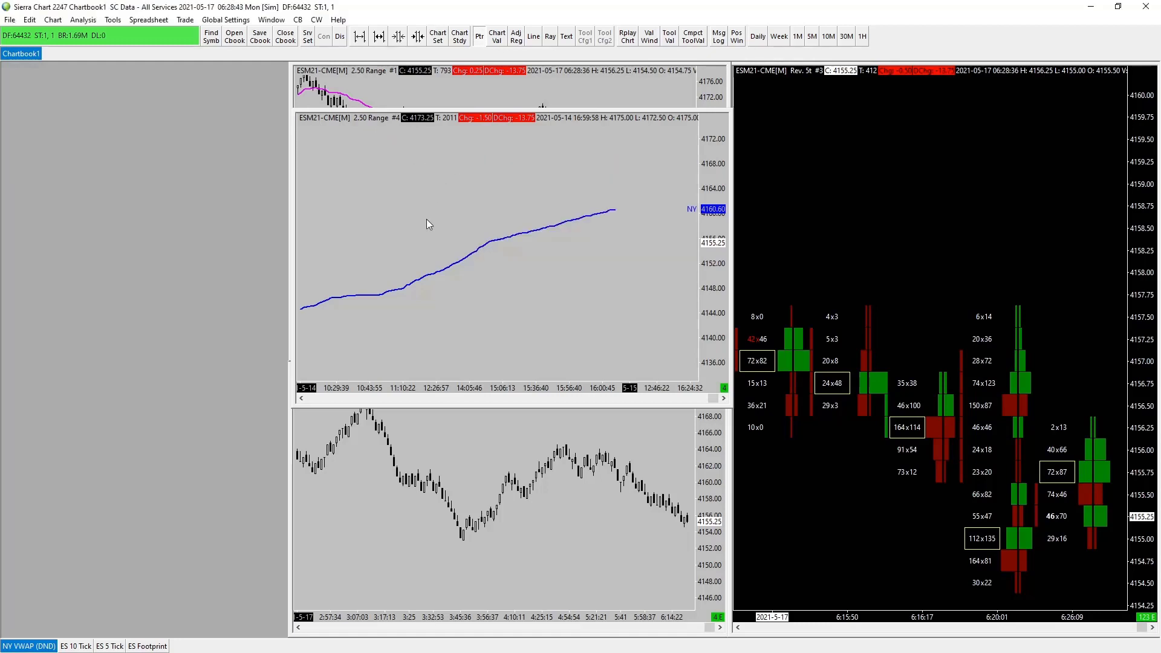
{"action": "right_click", "coordinate": [705, 188]}
{"action": "left_click", "coordinate": [535, 248]}
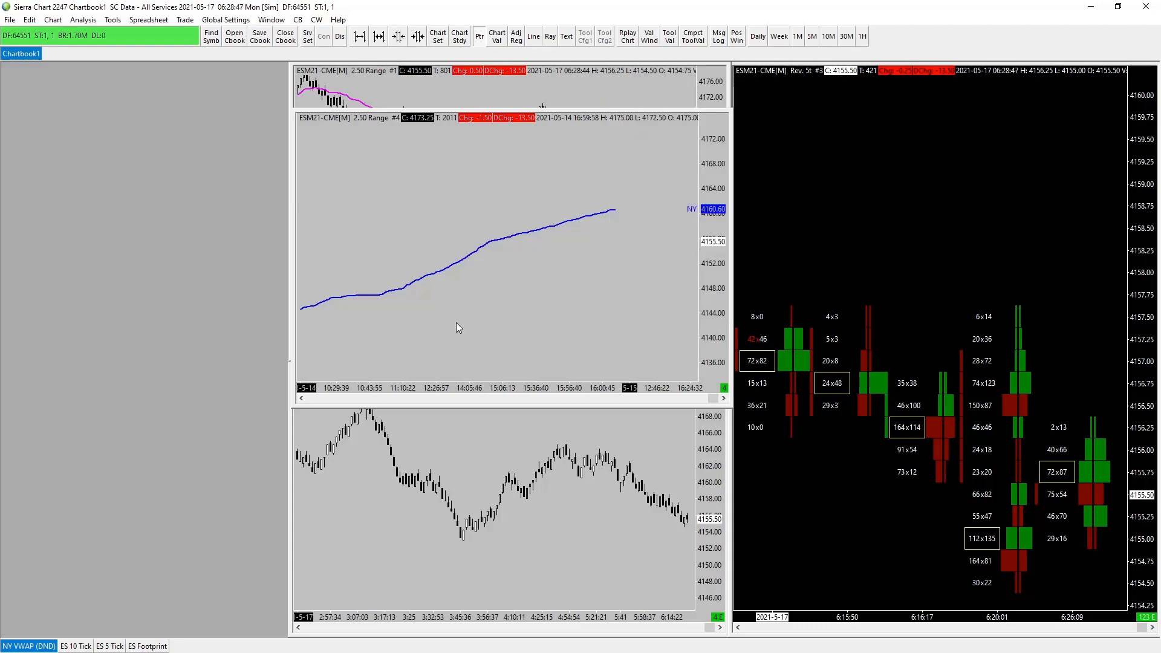
{"action": "right_click", "coordinate": [38, 646]}
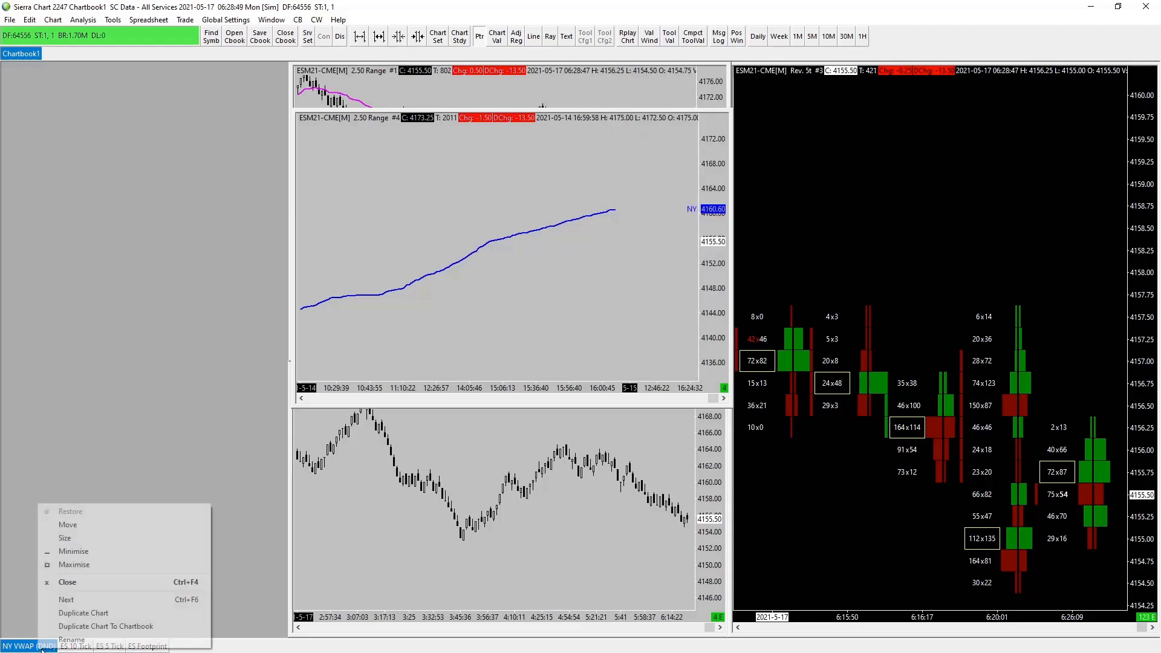
{"action": "left_click", "coordinate": [82, 554]}
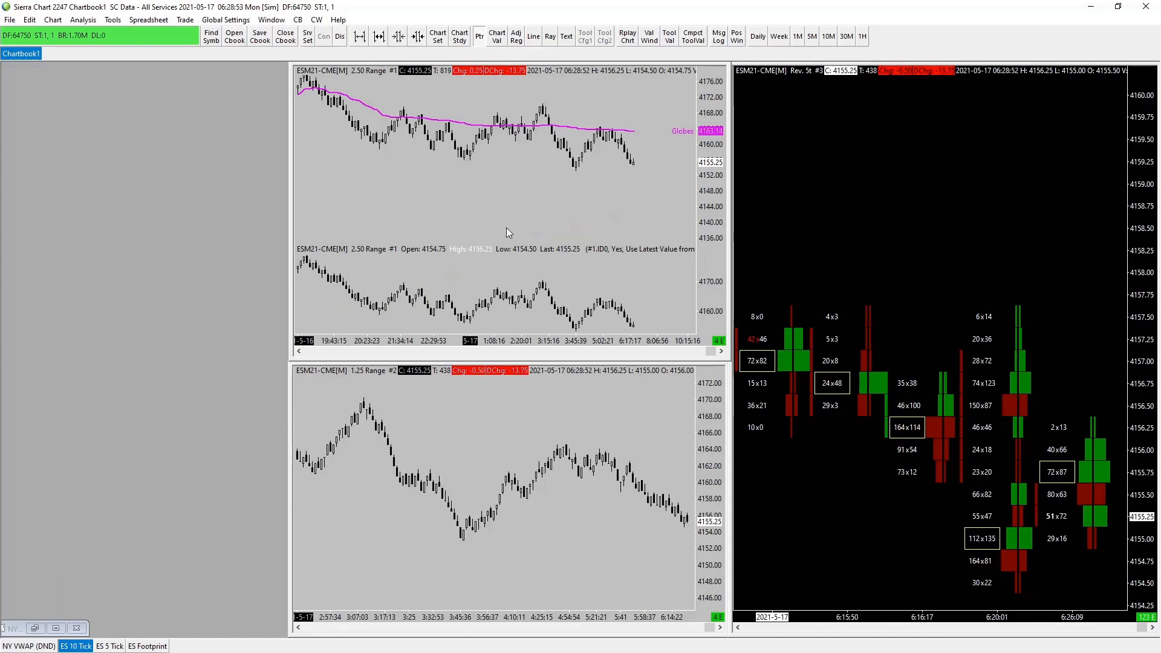
Step: Set the ES 10 Tick chart's overlay study to Chart Region 1 with the Inherited value format
{"action": "key", "text": "F6"}
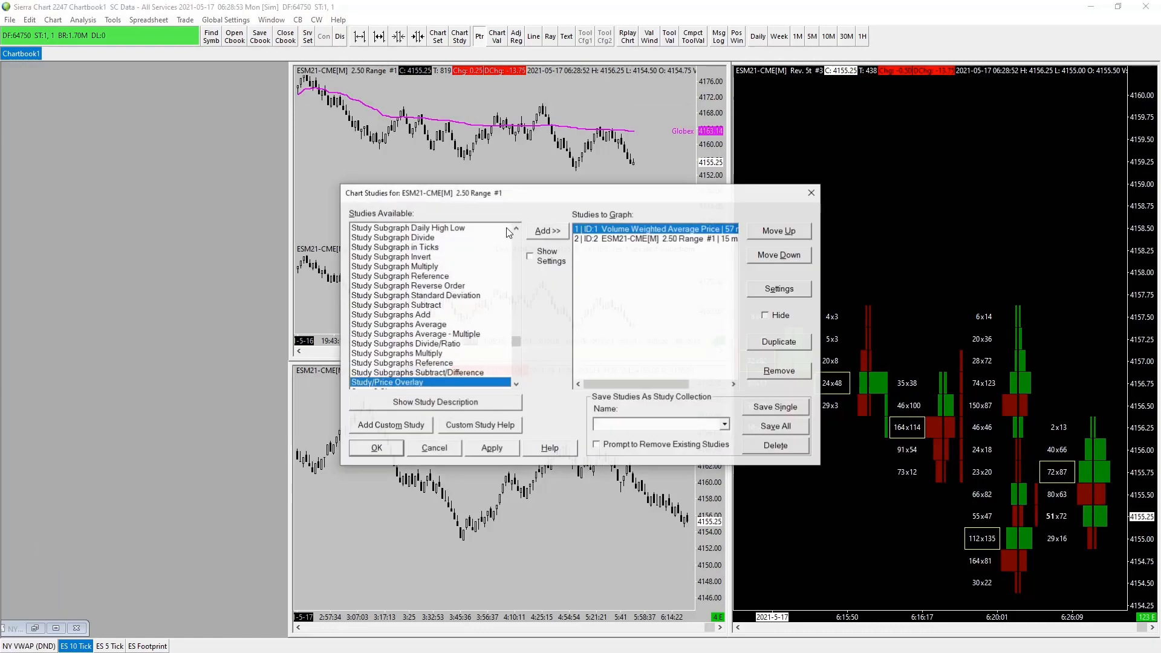
{"action": "left_click", "coordinate": [679, 239]}
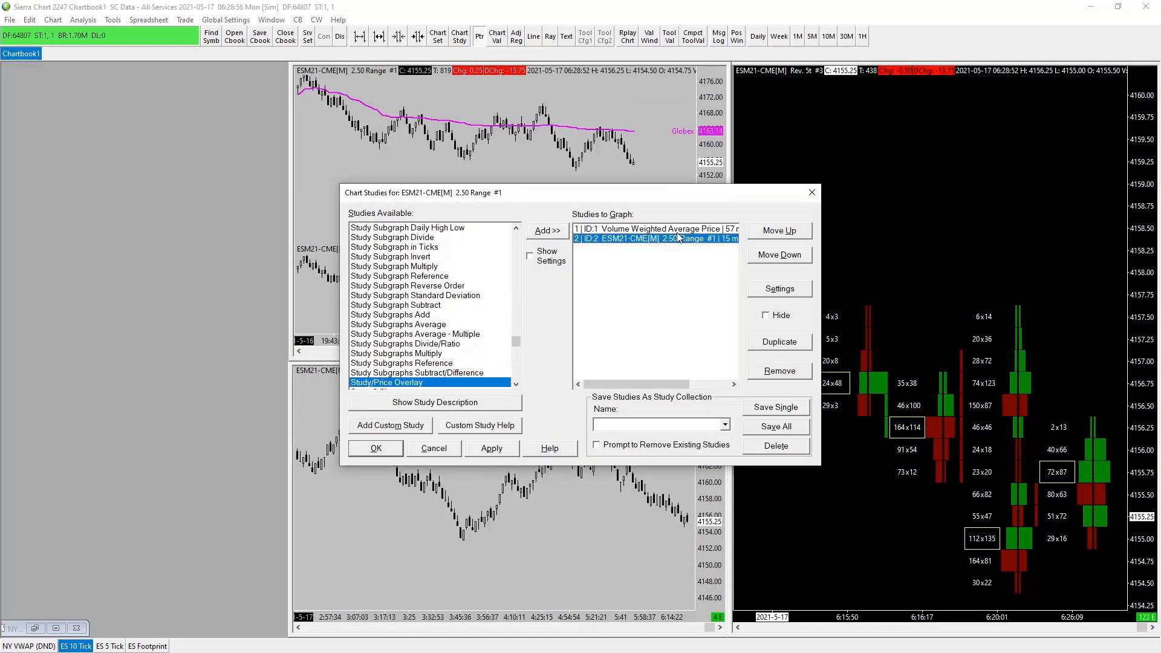
{"action": "left_click", "coordinate": [780, 290]}
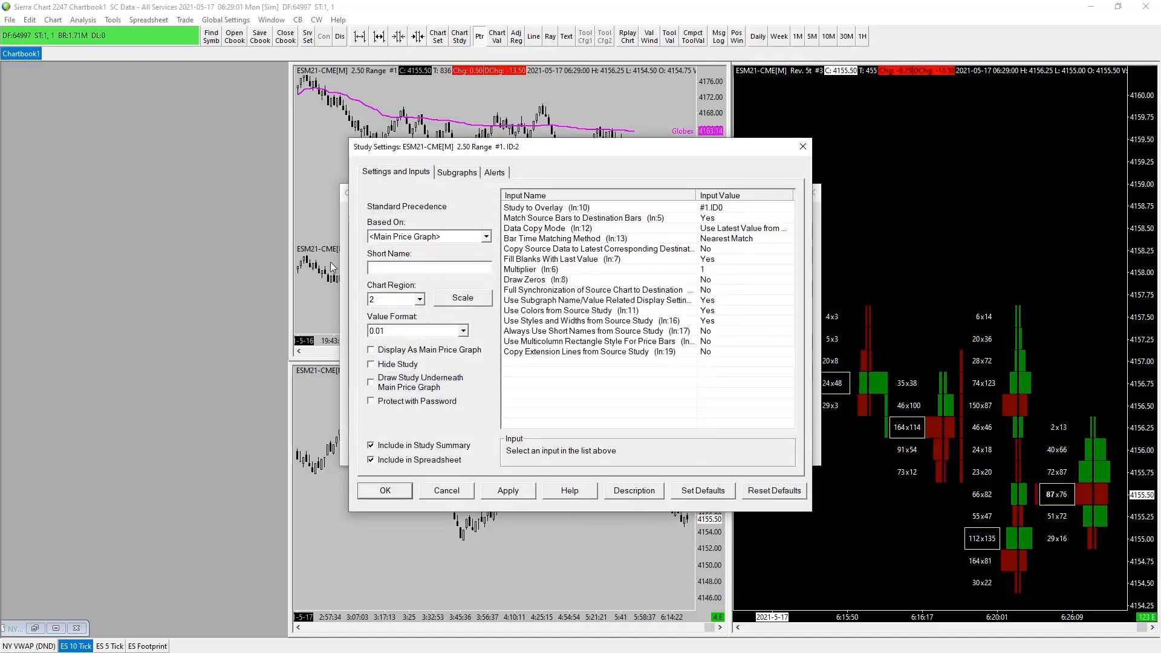
{"action": "left_click", "coordinate": [420, 300]}
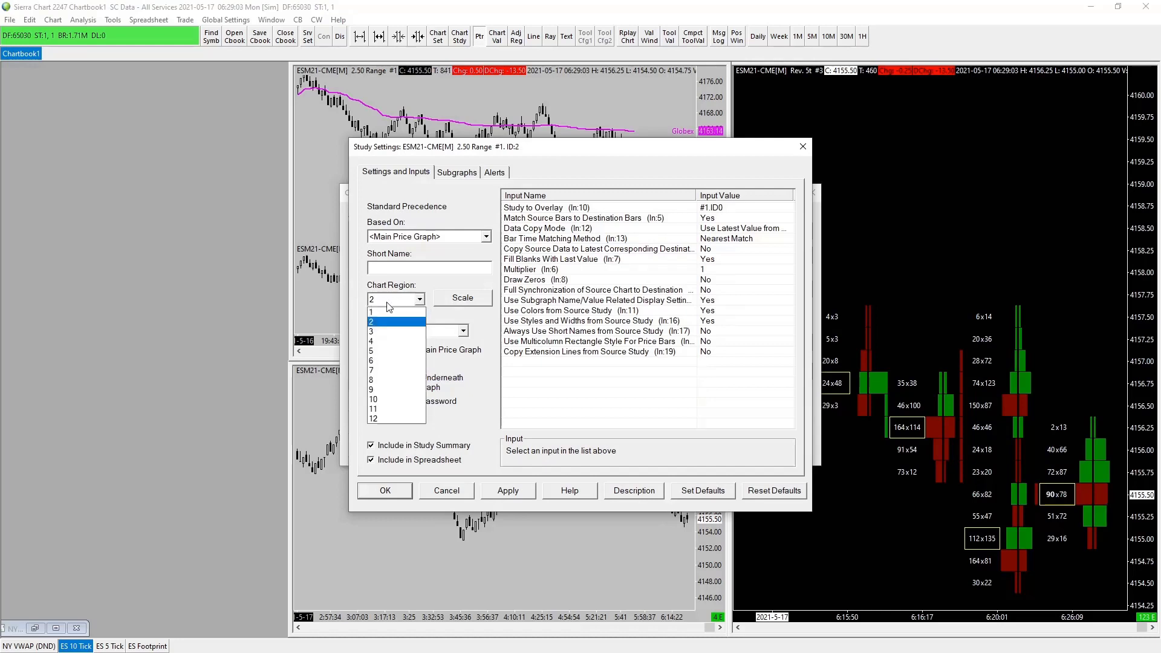
{"action": "left_click", "coordinate": [390, 312]}
{"action": "left_click", "coordinate": [463, 330]}
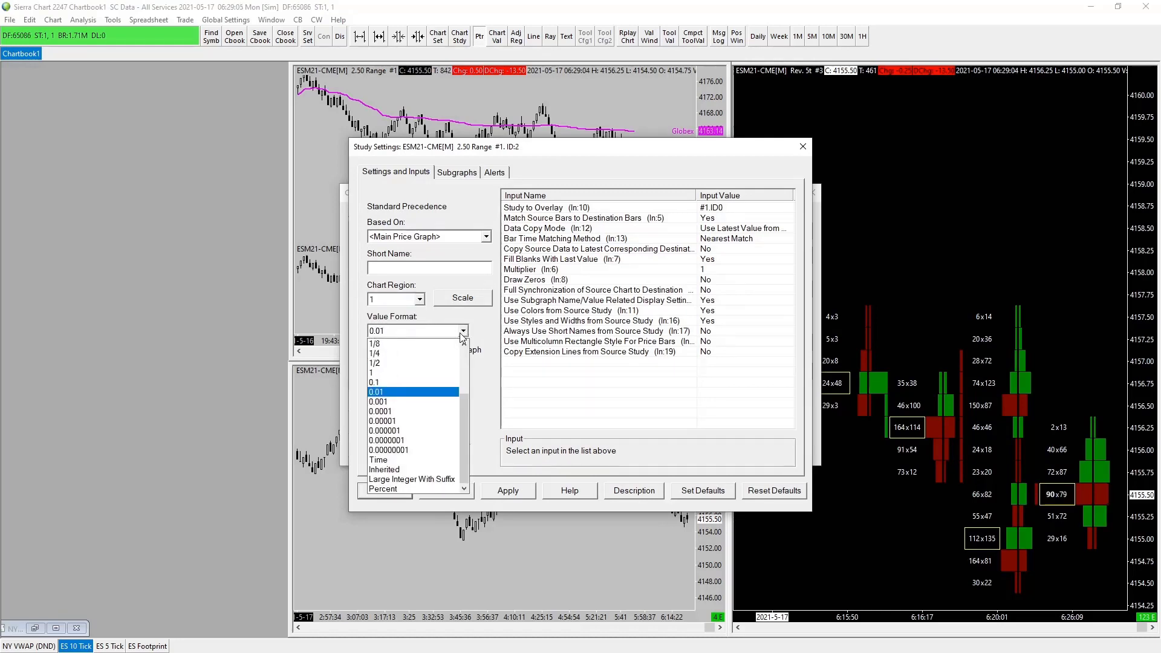
{"action": "left_click", "coordinate": [384, 470]}
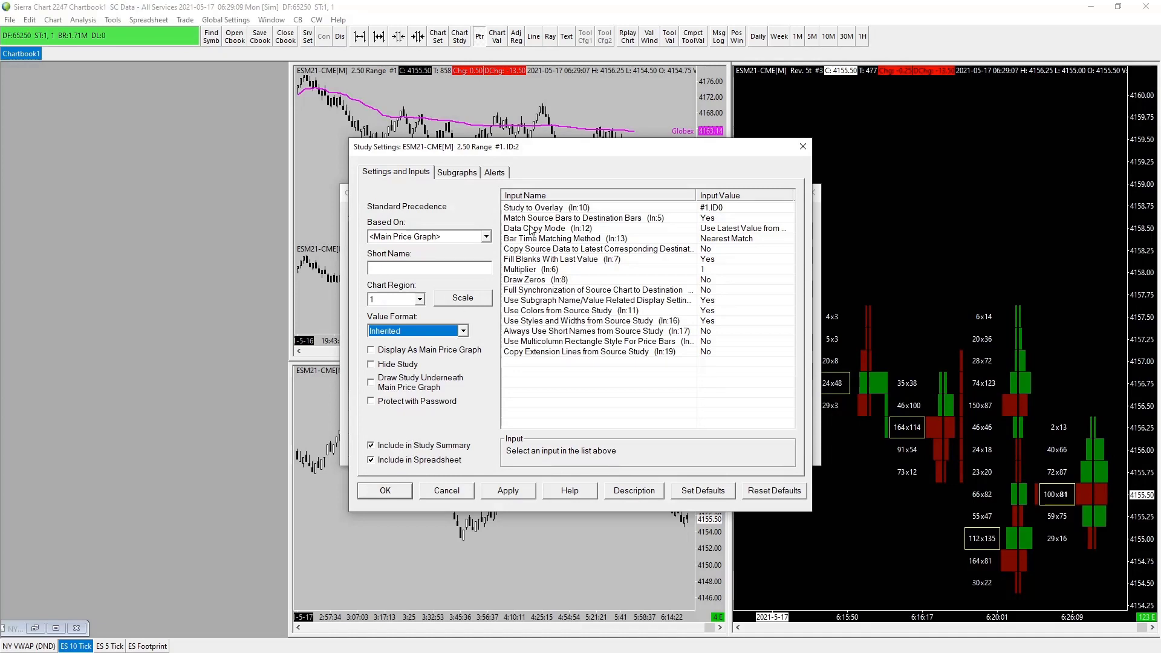
Step: Set the Study to Overlay input to the Volume Weighted Average Price study from chart ESM21-CME[M] 2.50 Range #4
{"action": "left_click", "coordinate": [718, 209]}
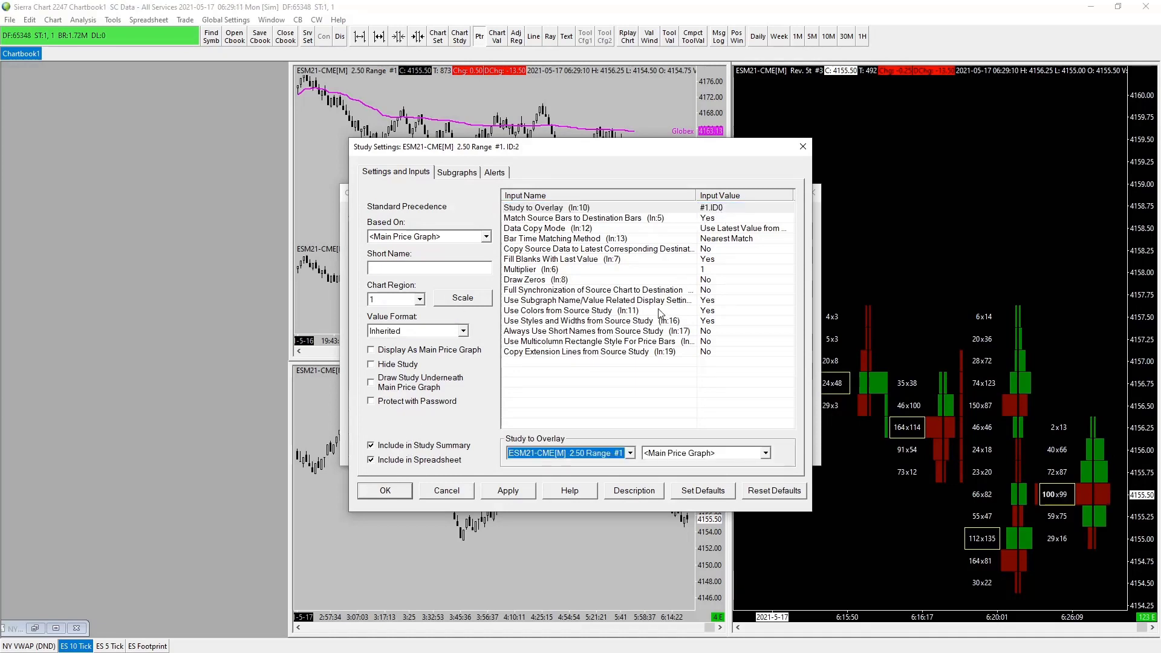
{"action": "left_click", "coordinate": [631, 453]}
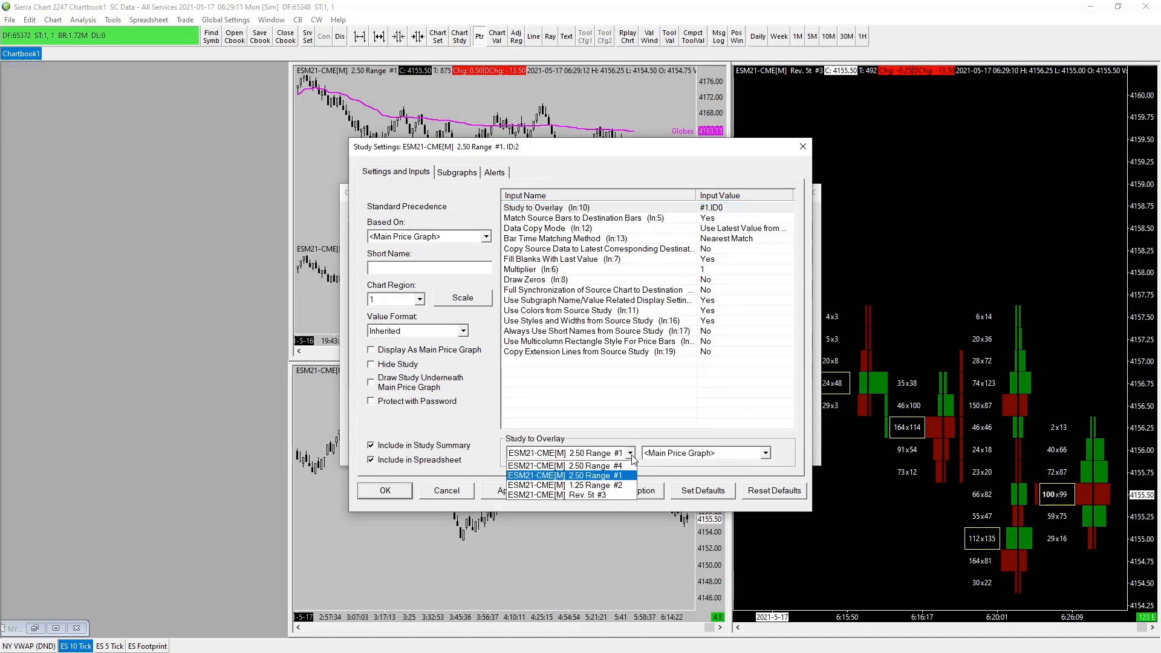
{"action": "left_click", "coordinate": [601, 467]}
{"action": "left_click", "coordinate": [765, 454]}
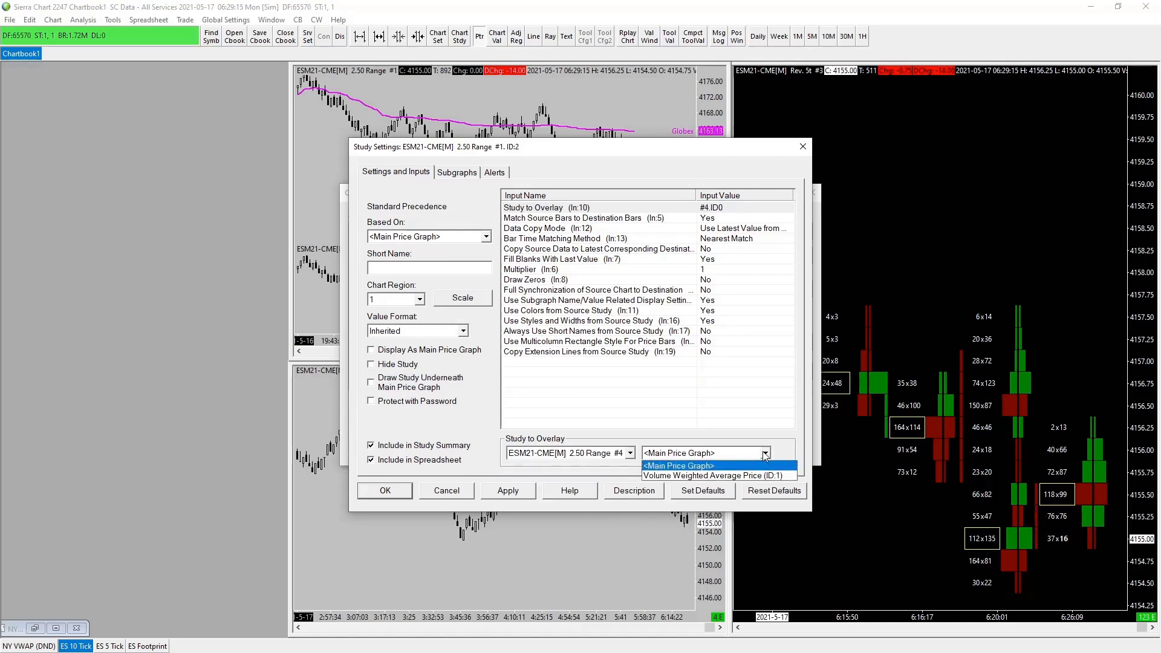
{"action": "left_click", "coordinate": [720, 476]}
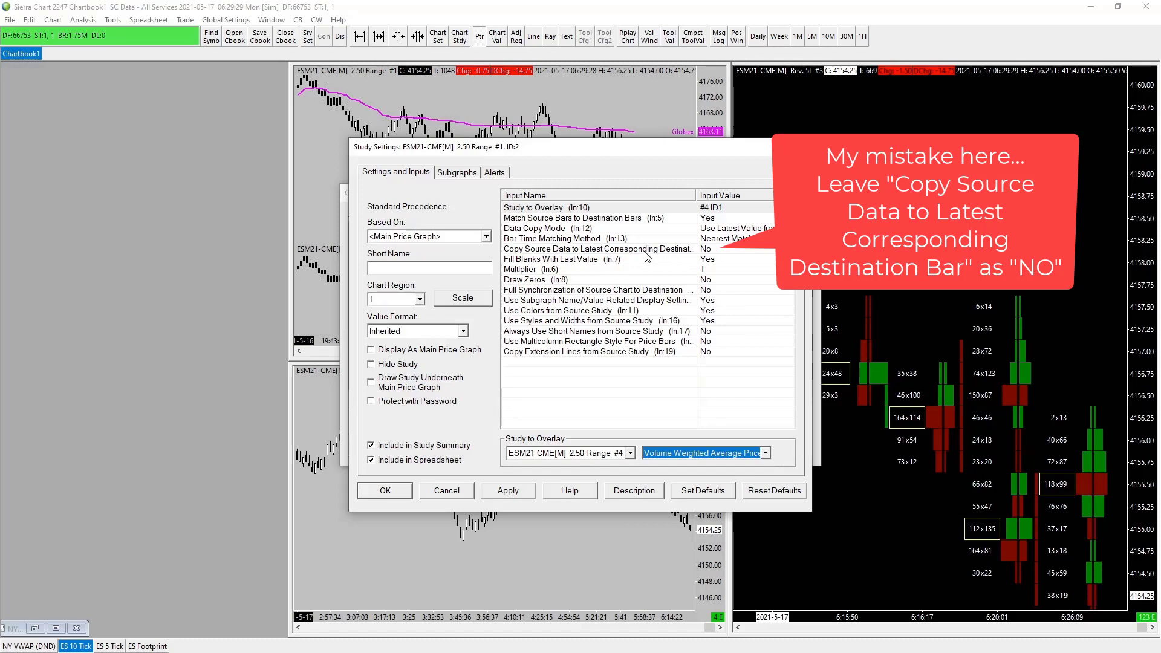
Step: Set Copy Source Data to Latest Corresponding Destination Bar and Full Synchronization of Source Chart to Destination both to Yes
{"action": "left_click", "coordinate": [718, 252]}
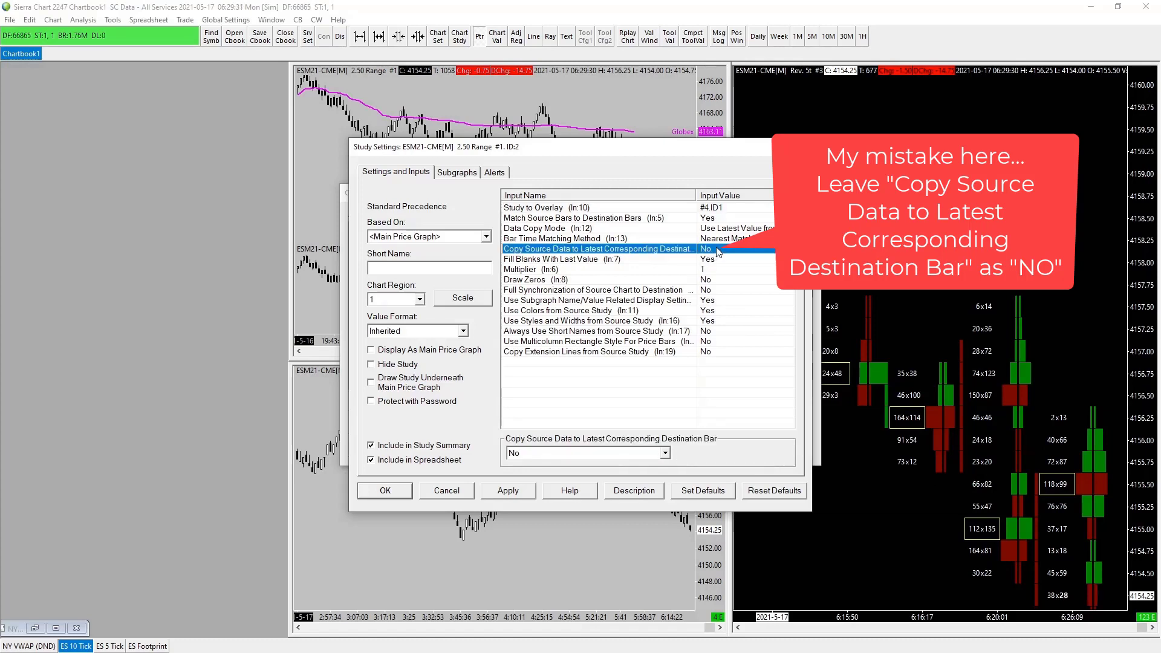
{"action": "left_click", "coordinate": [665, 453]}
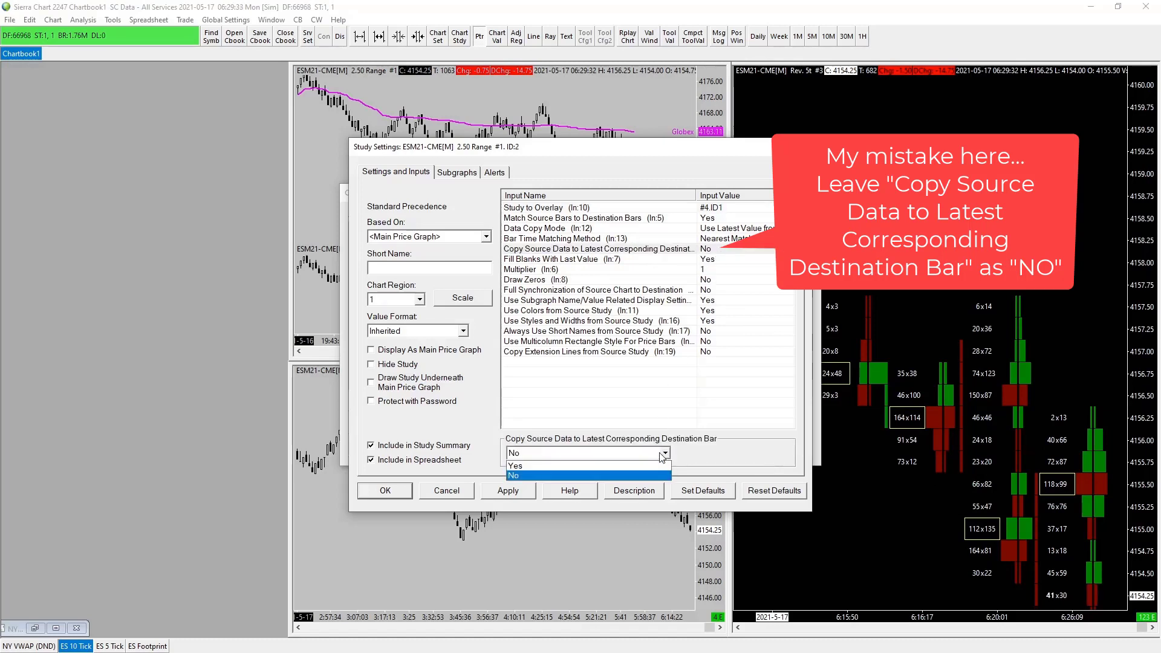
{"action": "left_click", "coordinate": [612, 464]}
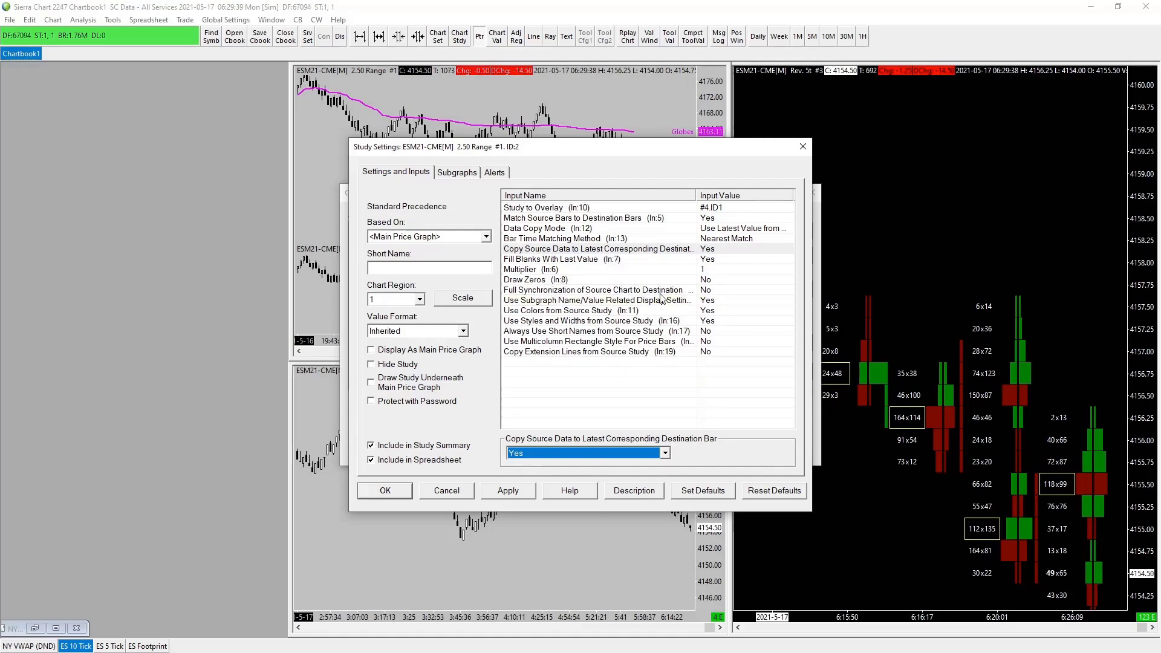
{"action": "left_click", "coordinate": [716, 293]}
{"action": "left_click", "coordinate": [653, 455]}
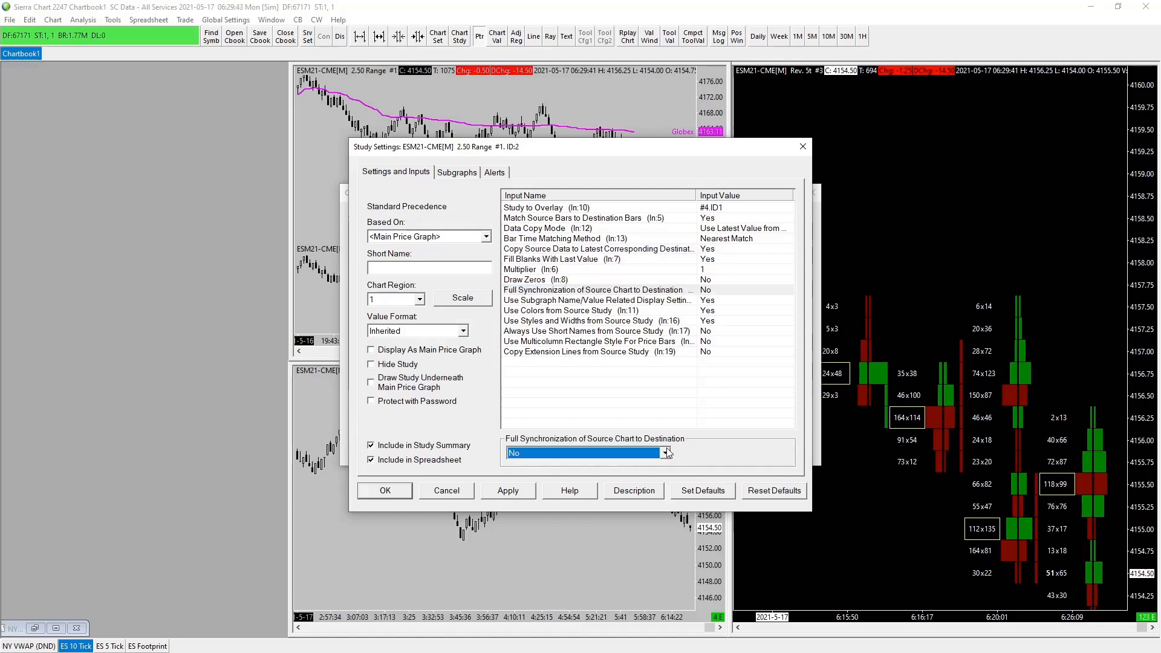
{"action": "left_click", "coordinate": [666, 453]}
{"action": "left_click", "coordinate": [591, 472]}
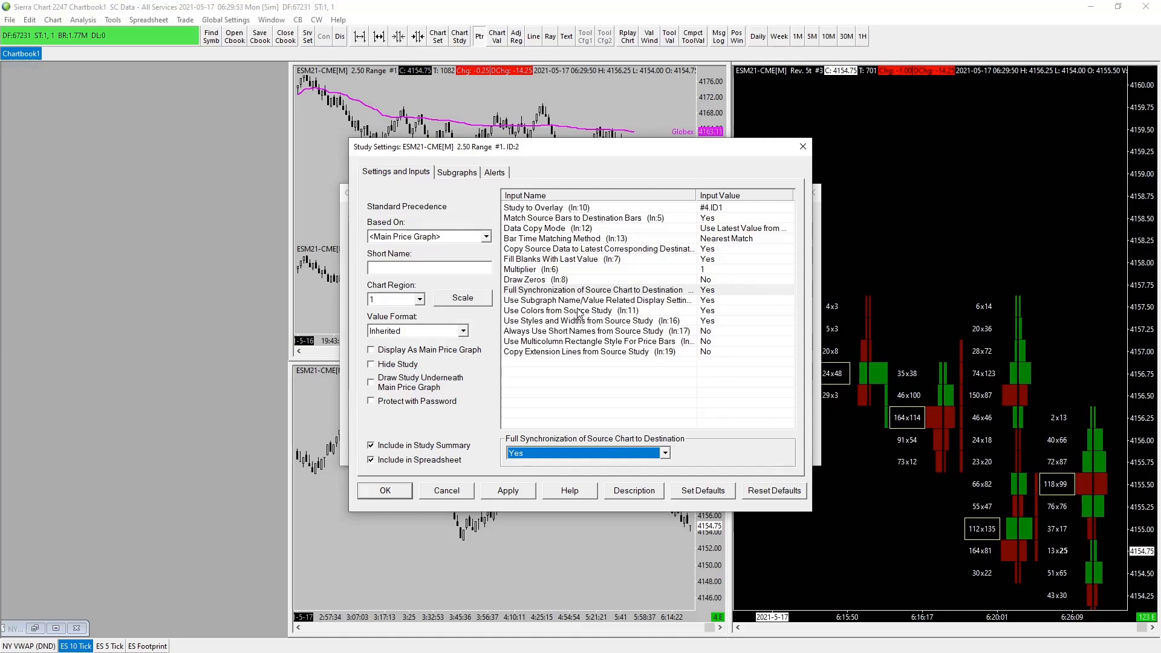
Step: Set Always Use Short Names from Source Study to Yes, apply the overlay settings and close the chart studies window
{"action": "left_click", "coordinate": [629, 331]}
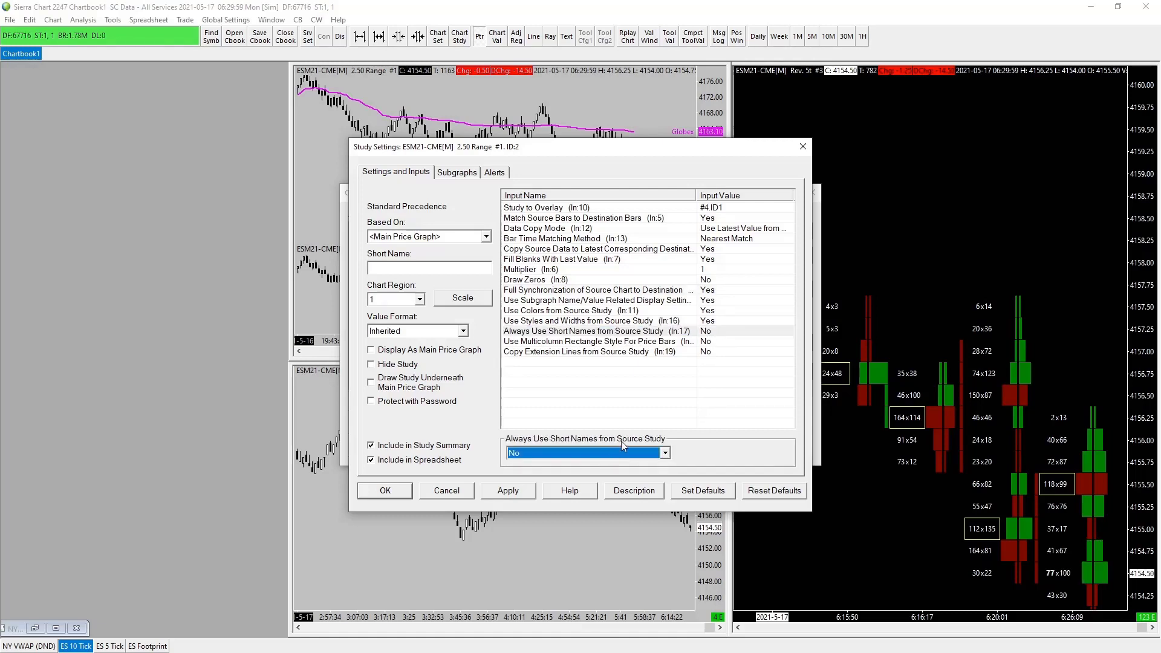
{"action": "left_click", "coordinate": [664, 453]}
{"action": "left_click", "coordinate": [603, 466]}
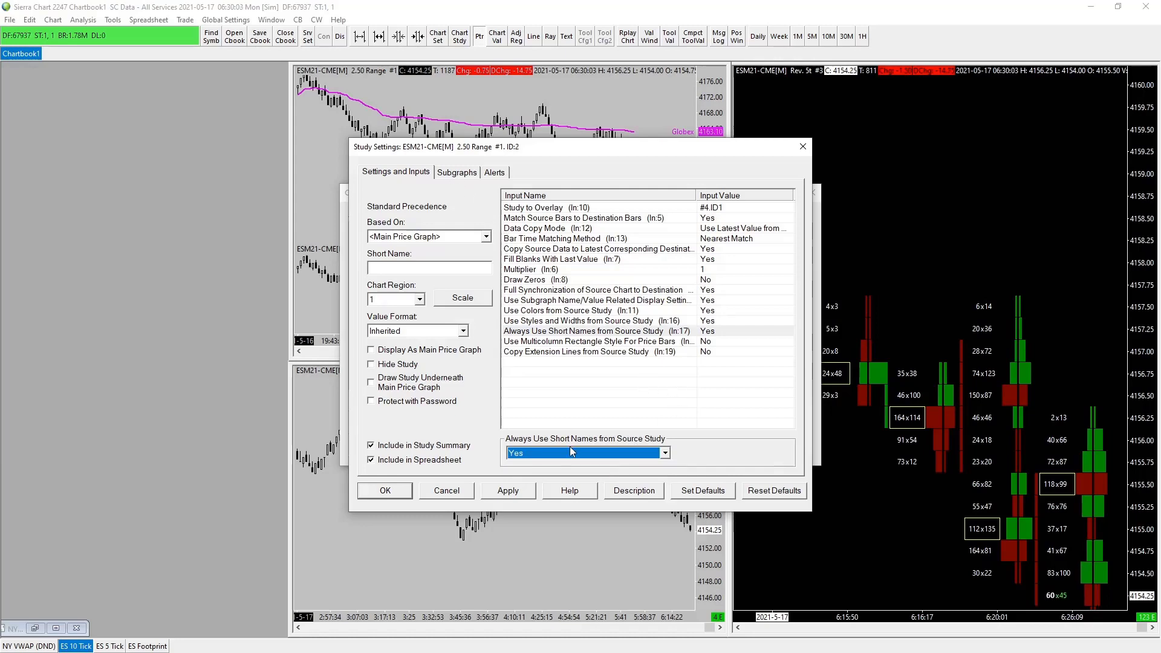
{"action": "left_click", "coordinate": [511, 493]}
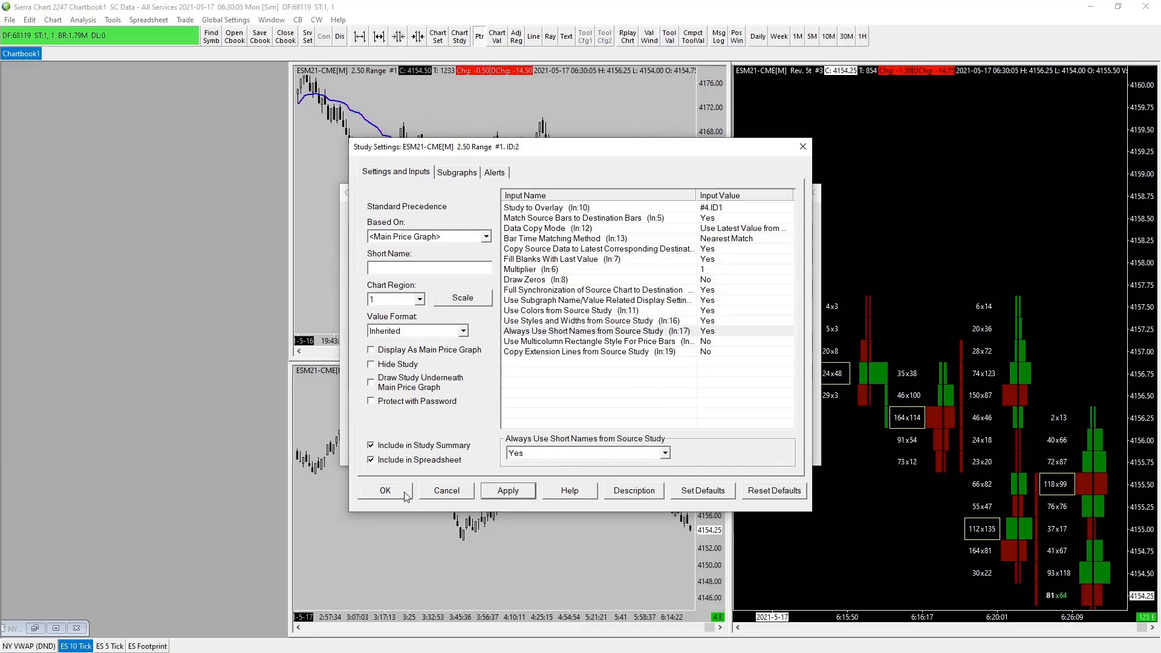
{"action": "left_click", "coordinate": [425, 492]}
{"action": "left_click", "coordinate": [494, 449]}
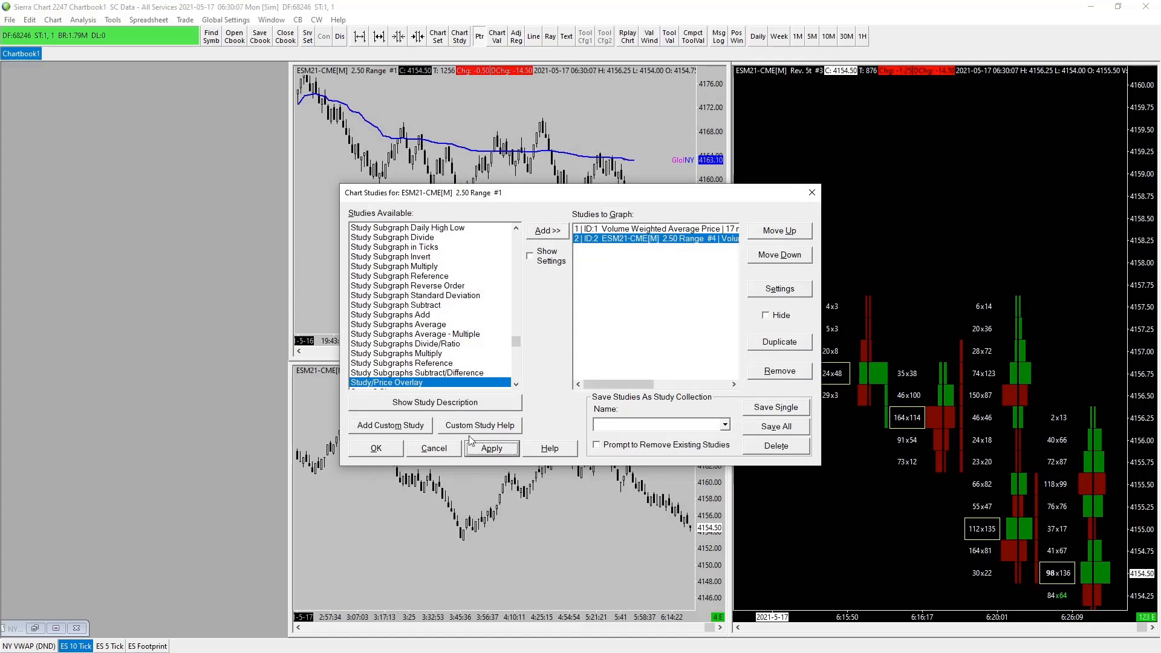
{"action": "left_click", "coordinate": [377, 449]}
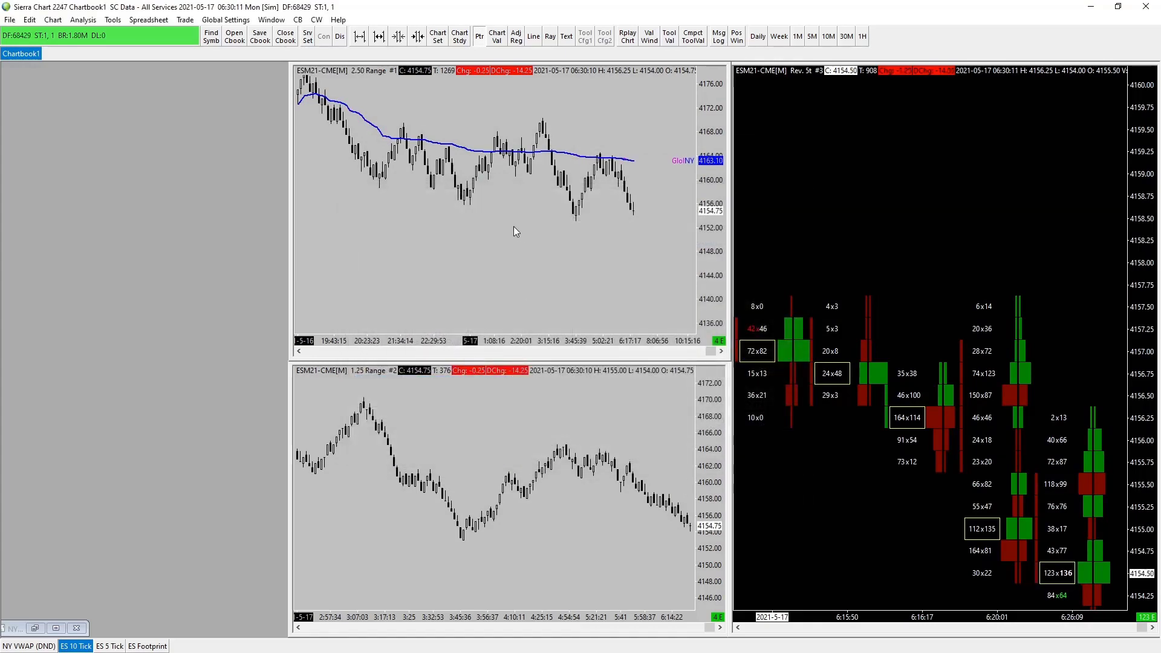
Step: Inspect the overlaid NY VWAP on the ES 10 Tick chart and restore the NY VWAP (DND) chart
{"action": "left_click_drag", "start_coordinate": [517, 227], "coordinate": [533, 240]}
{"action": "scroll", "coordinate": [532, 239], "scroll_direction": "right", "scroll_amount": 5}
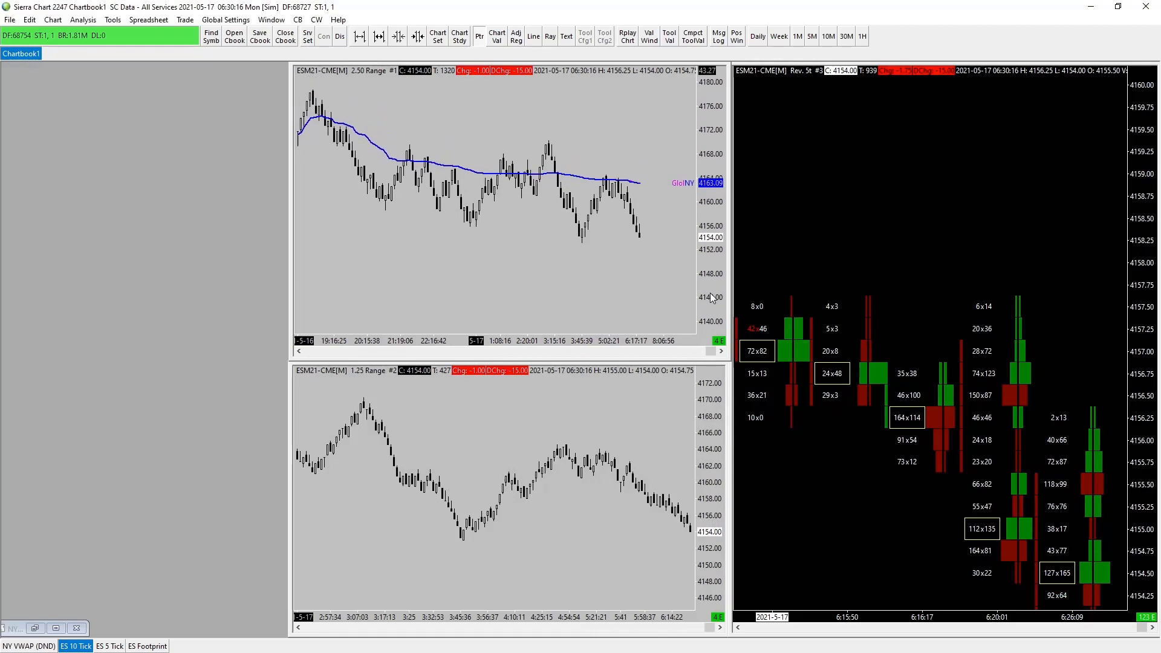
{"action": "left_click", "coordinate": [43, 638]}
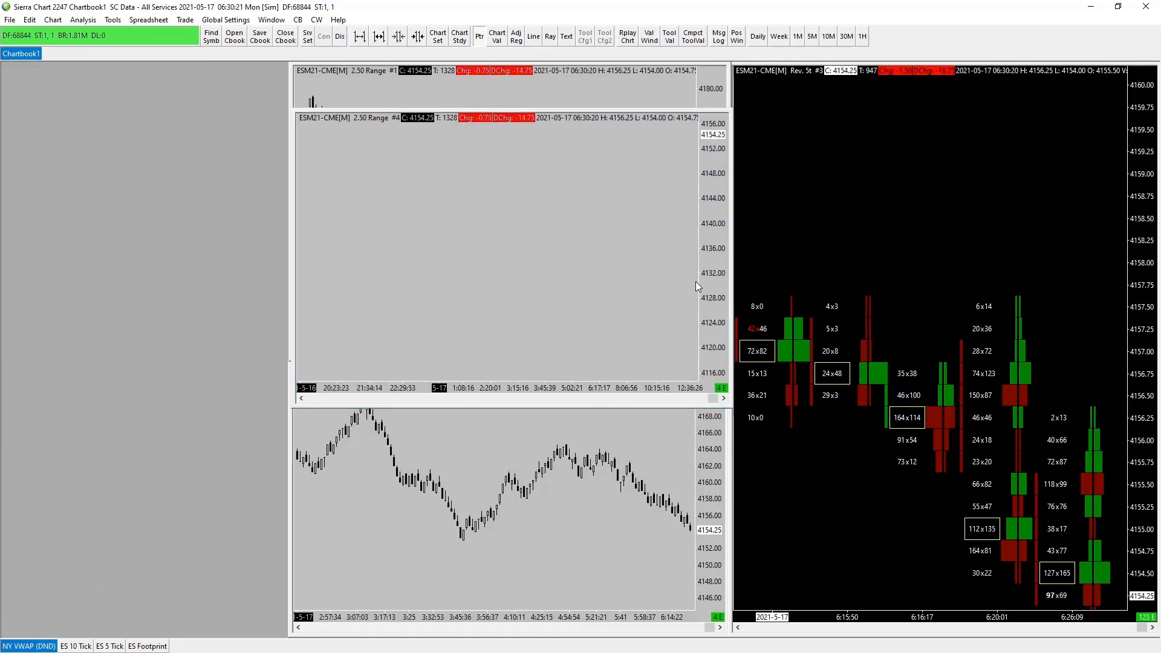
{"action": "left_click_drag", "start_coordinate": [713, 283], "coordinate": [714, 307]}
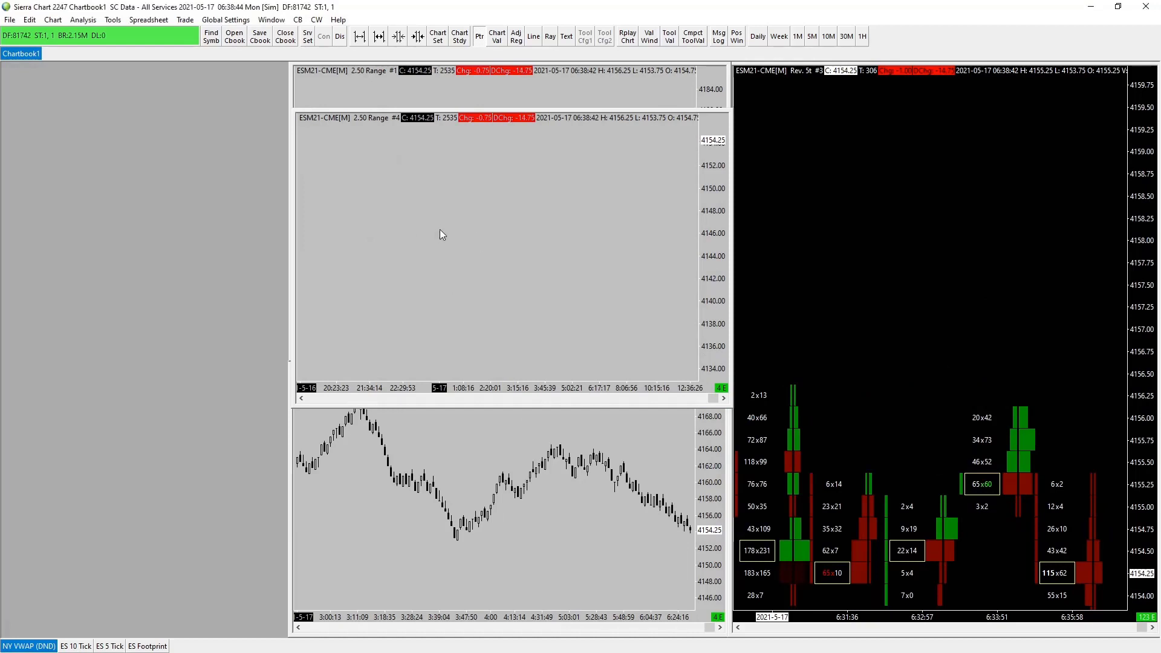
Step: Disable Use Evening Session and New Bar At Session Start in the NY VWAP (DND) chart's settings and apply them
{"action": "key", "text": "F5"}
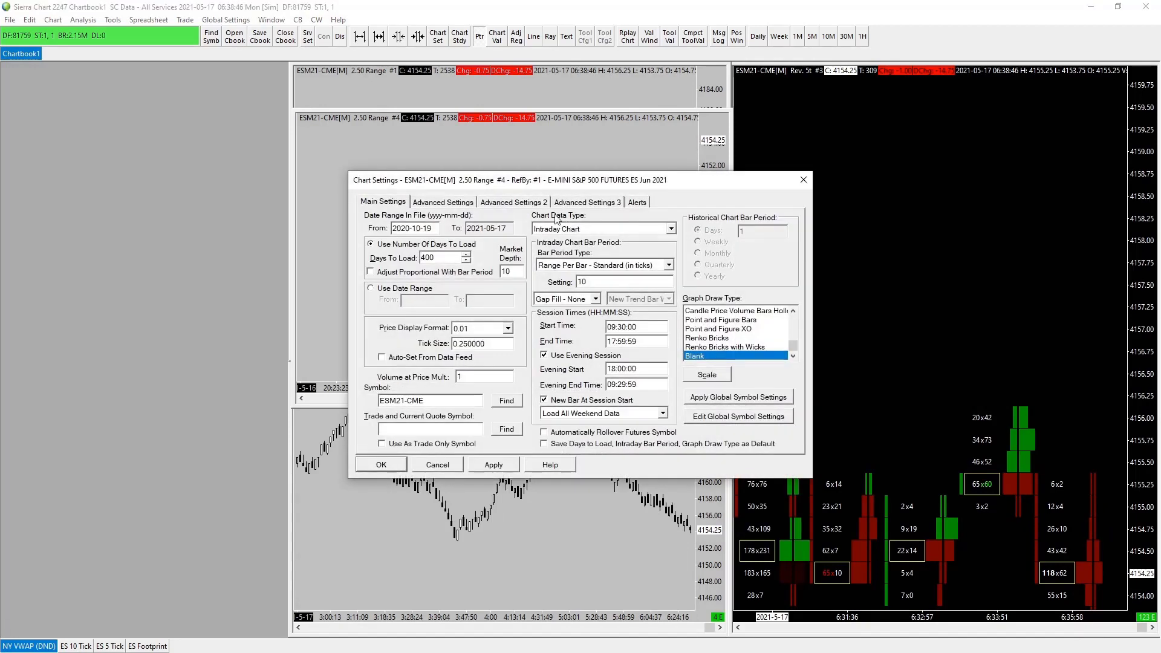
{"action": "left_click", "coordinate": [545, 355]}
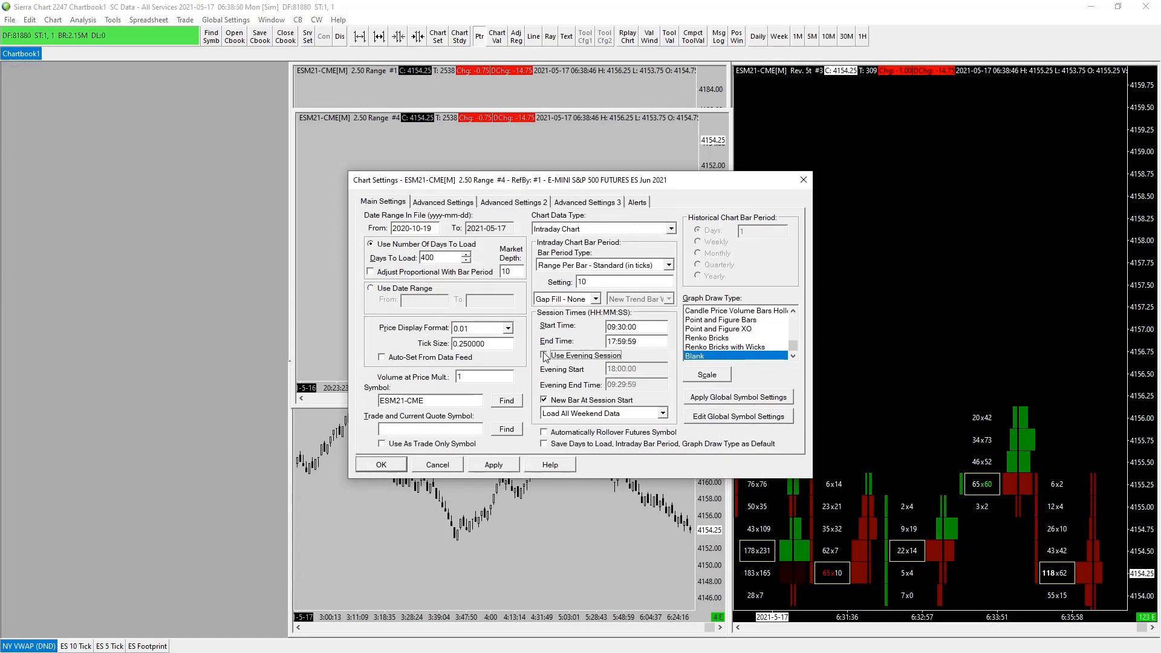
{"action": "left_click", "coordinate": [544, 400]}
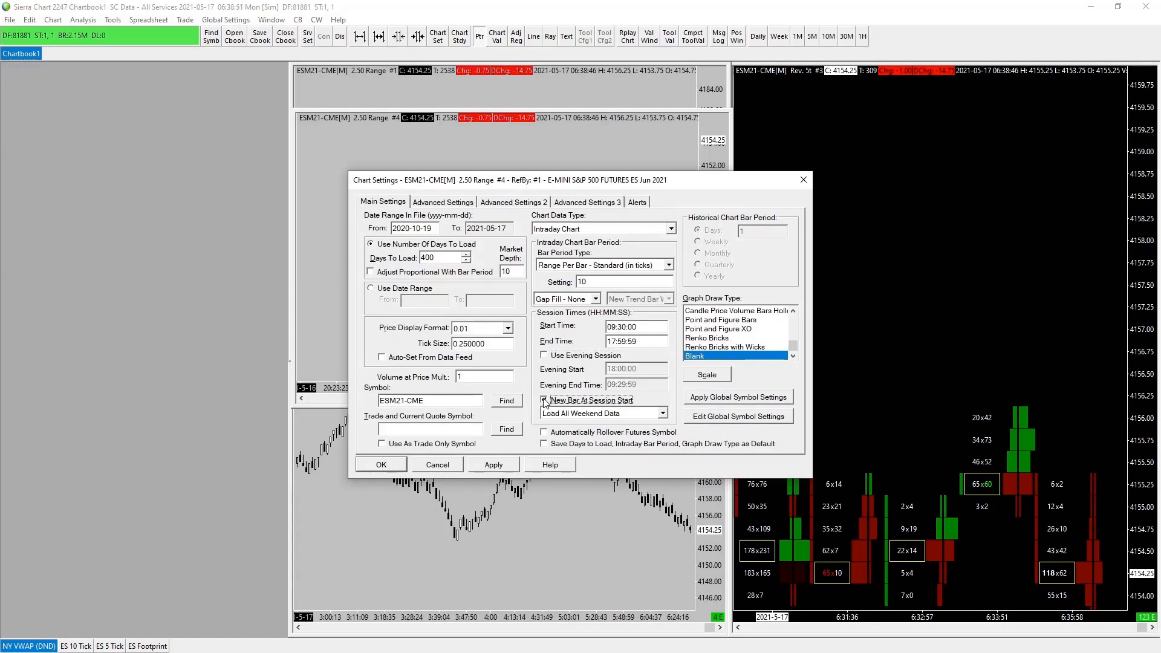
{"action": "left_click", "coordinate": [488, 467]}
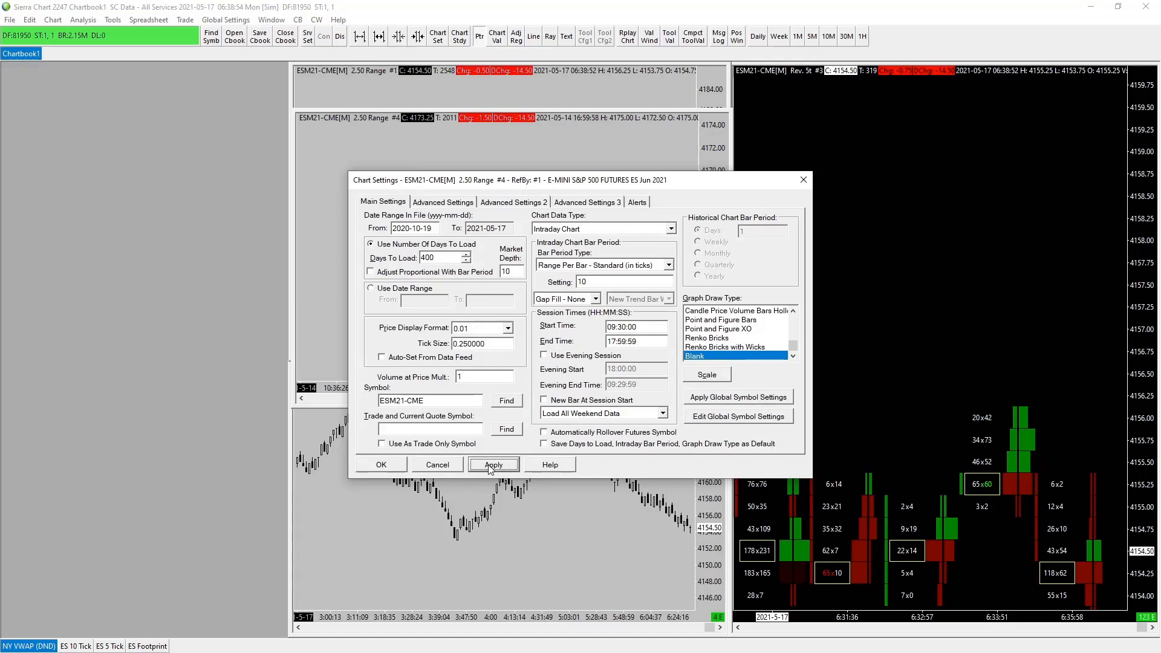
{"action": "left_click", "coordinate": [382, 466]}
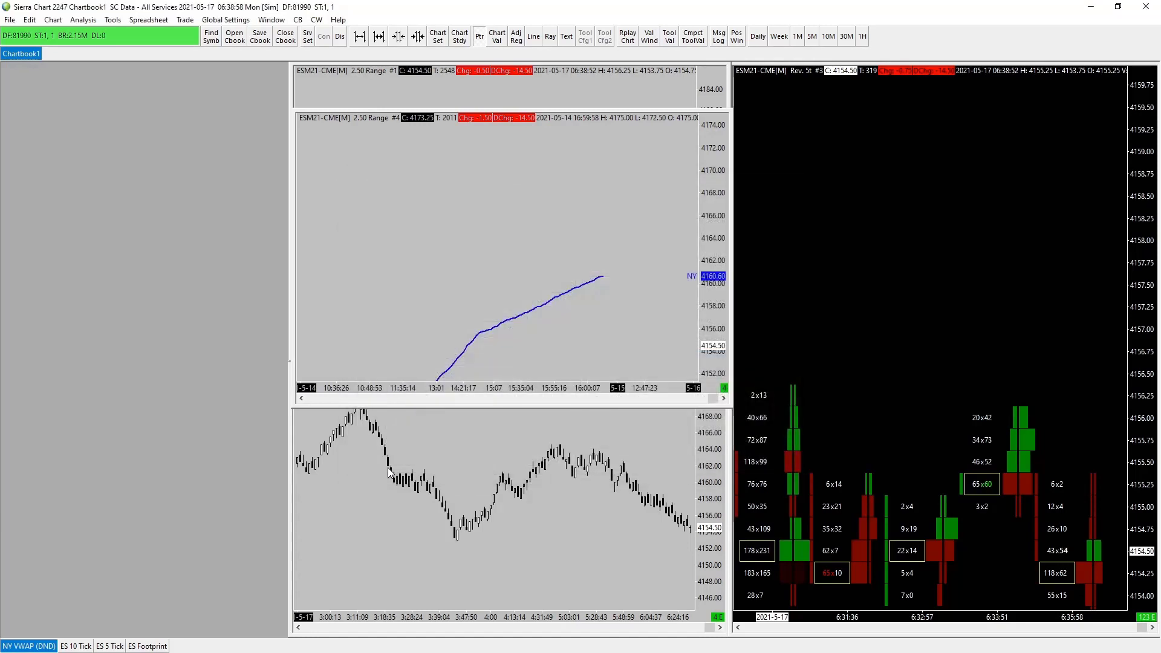
{"action": "left_click_drag", "start_coordinate": [711, 254], "coordinate": [720, 224]}
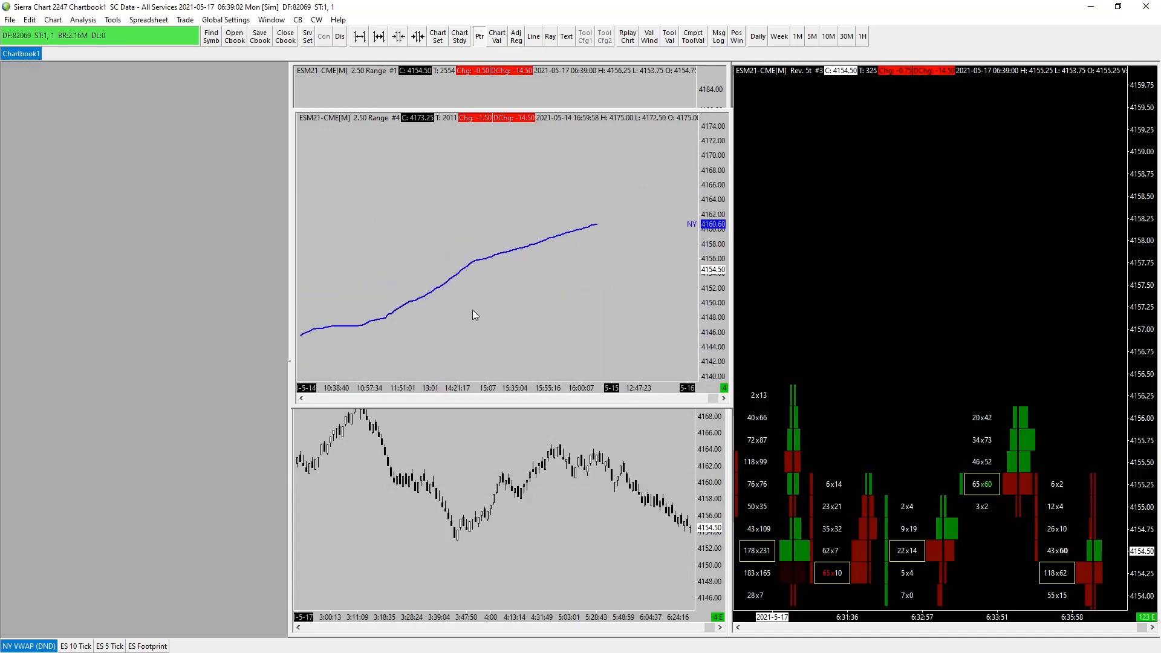
Step: Minimise the NY VWAP (DND) chart, then leave space after the latest ES 10 Tick bar and stretch its price scale
{"action": "right_click", "coordinate": [27, 647]}
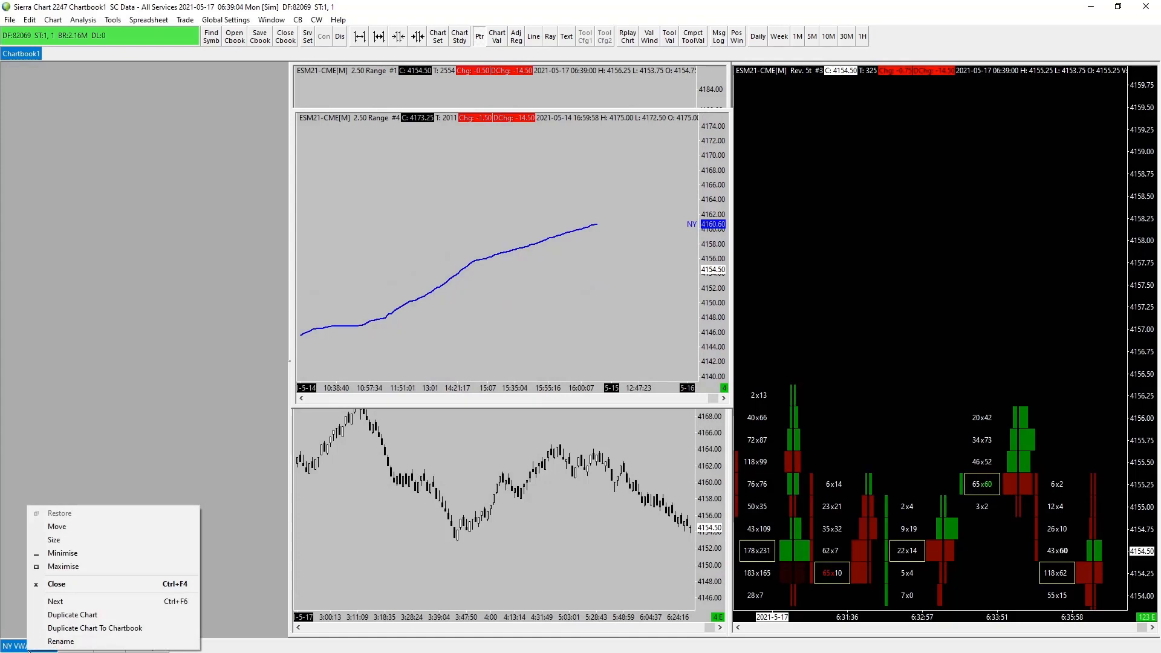
{"action": "left_click", "coordinate": [63, 554]}
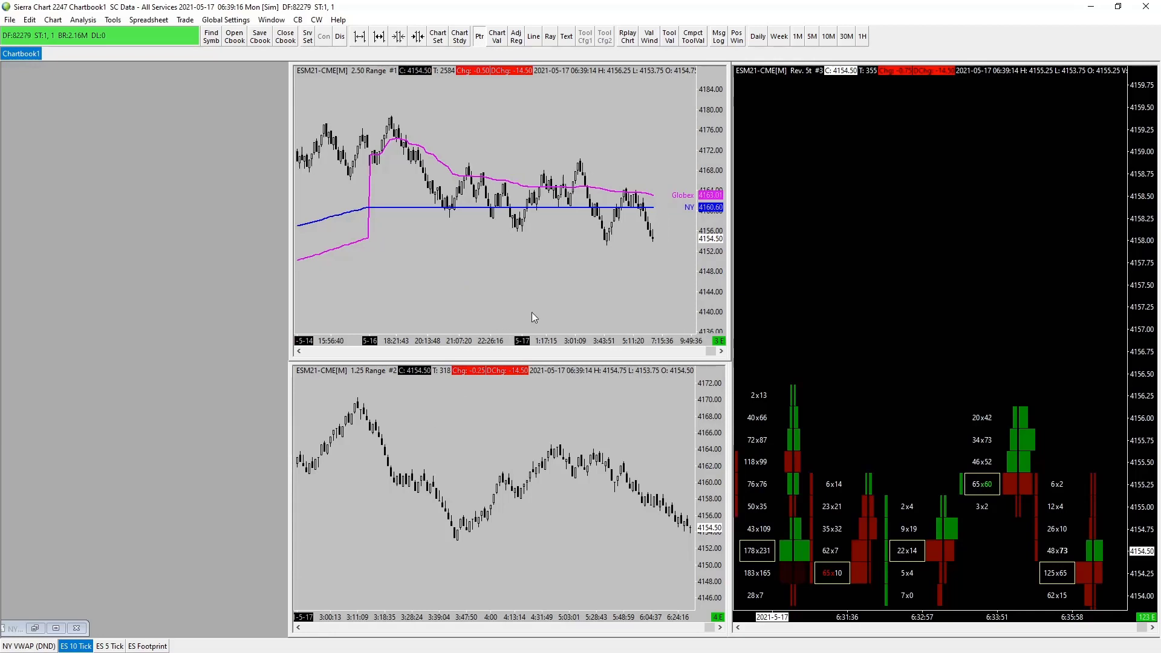
{"action": "scroll", "coordinate": [532, 312], "scroll_direction": "down", "scroll_amount": 4}
{"action": "scroll", "coordinate": [534, 313], "scroll_direction": "down", "scroll_amount": 1}
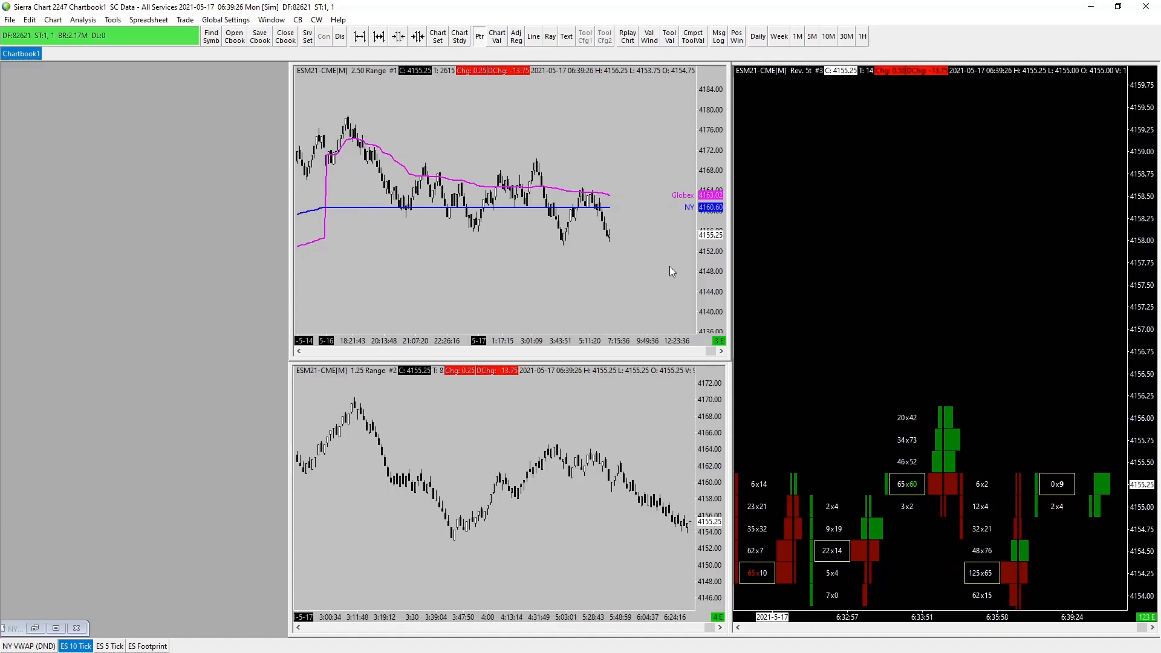
{"action": "left_click_drag", "start_coordinate": [711, 272], "coordinate": [631, 259]}
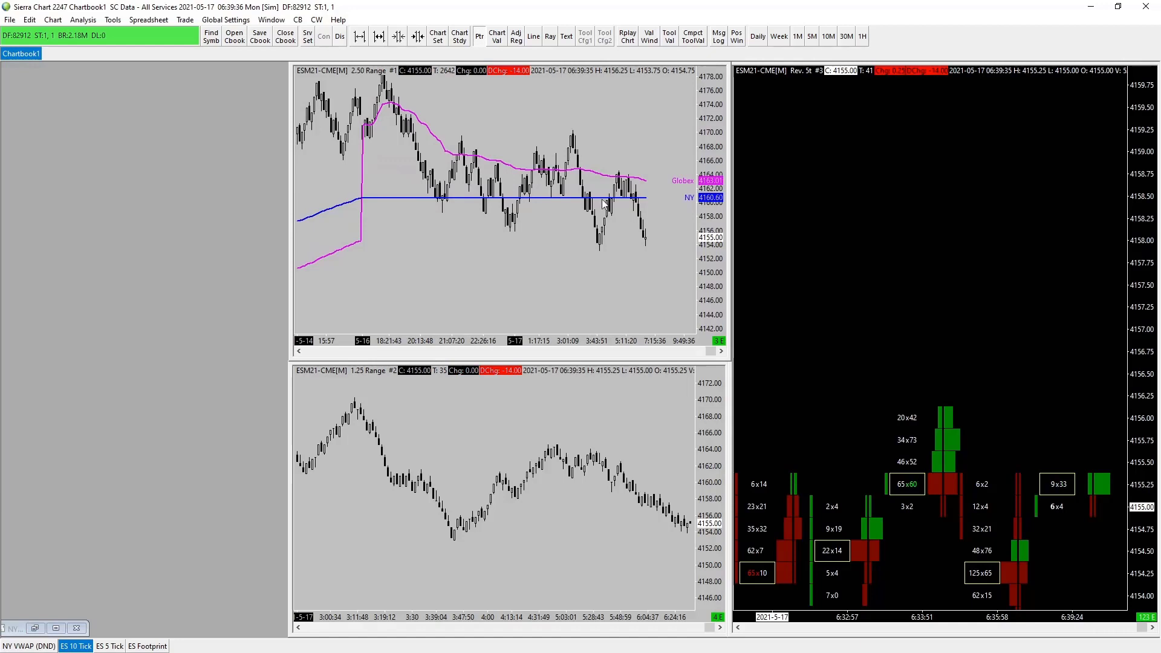
Step: Restore the NY VWAP (DND) chart, enable Automatically Rollover Futures Symbol in its chart settings, and minimise it again
{"action": "left_click", "coordinate": [35, 629]}
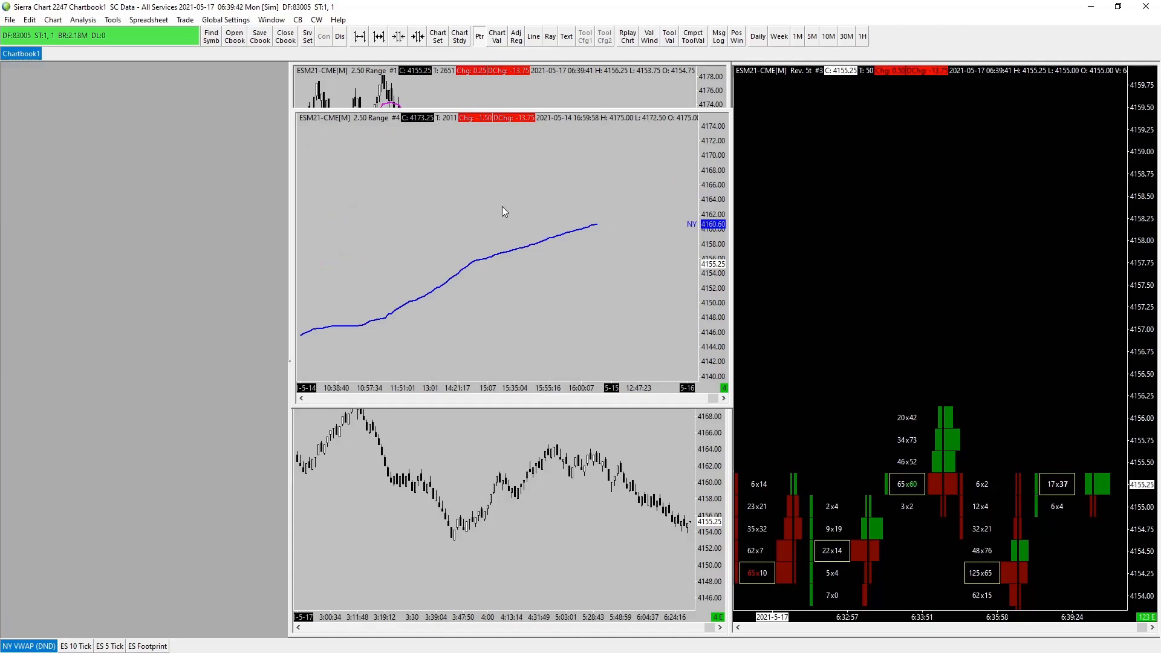
{"action": "key", "text": "F5"}
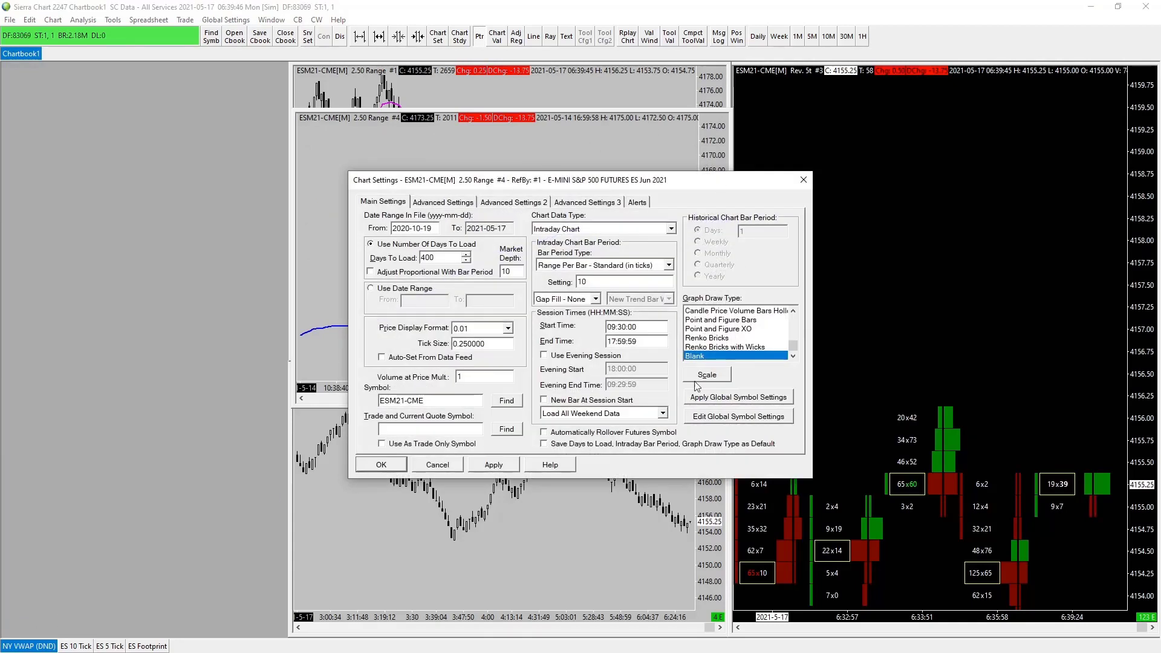
{"action": "left_click", "coordinate": [545, 434]}
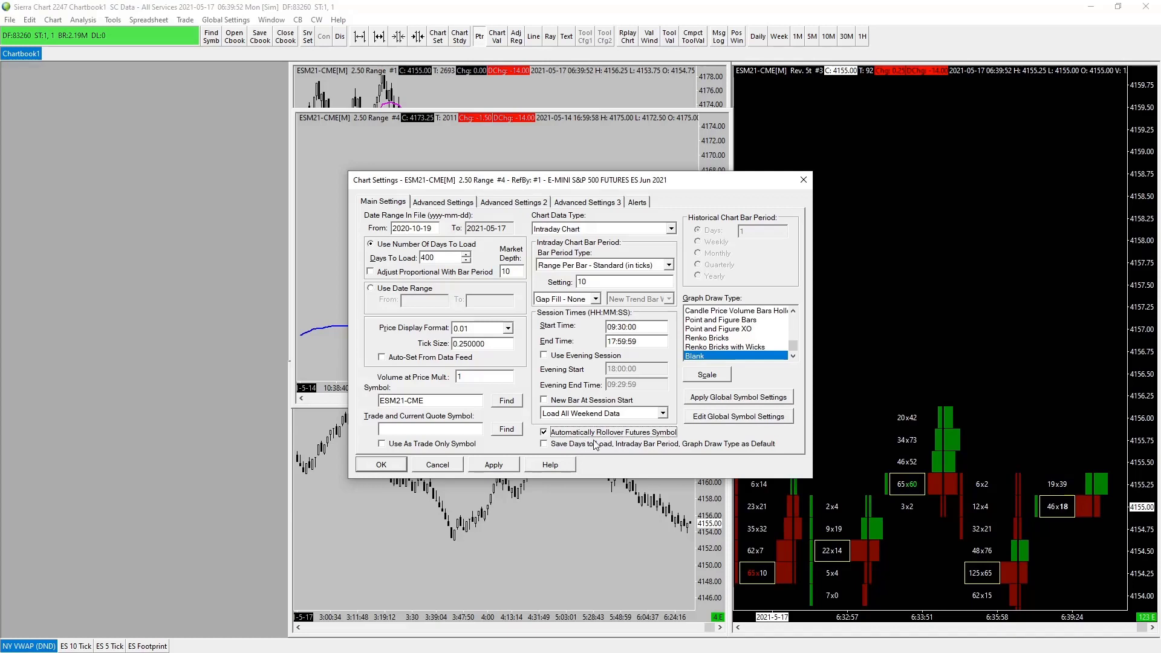
{"action": "left_click", "coordinate": [491, 466]}
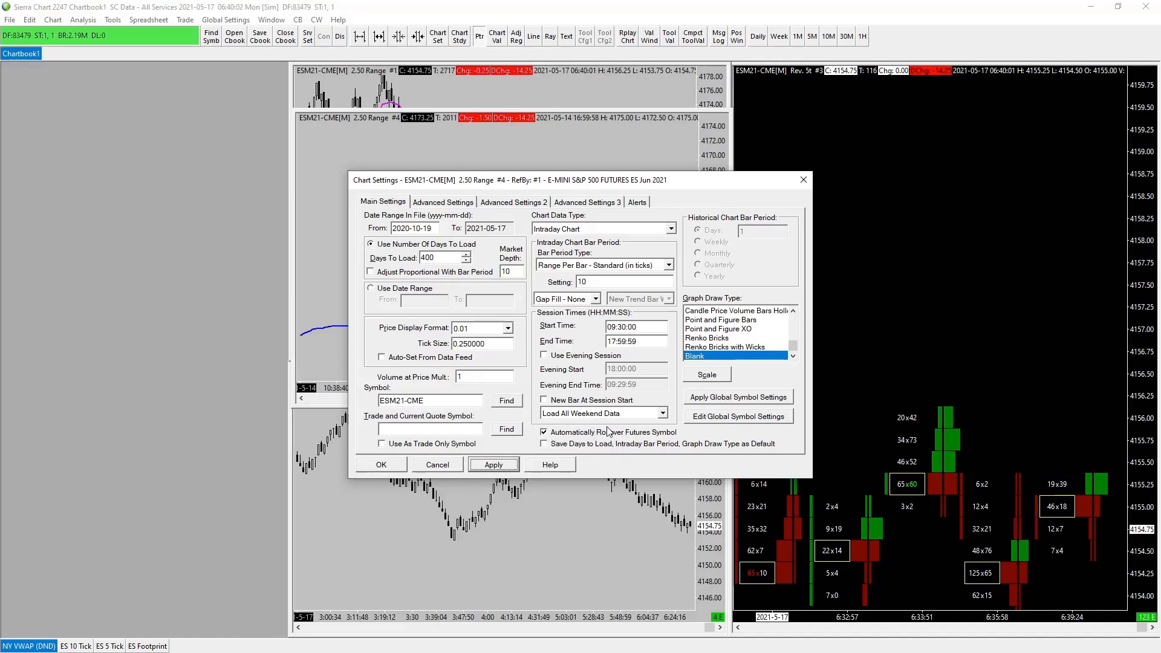
{"action": "left_click", "coordinate": [382, 465]}
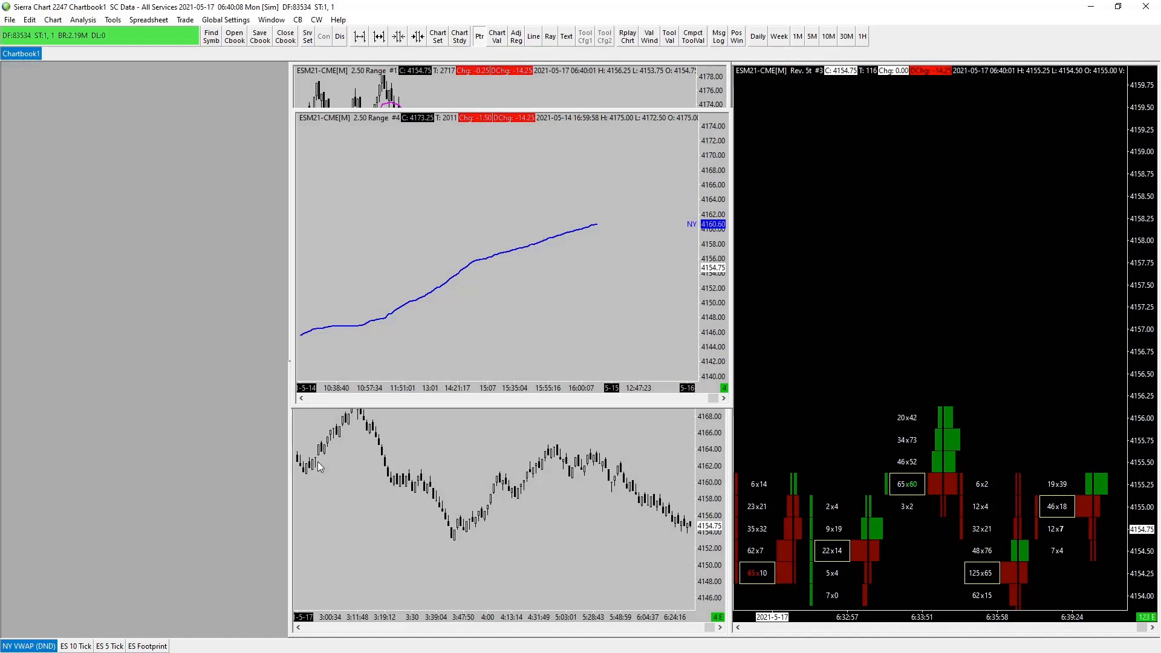
{"action": "right_click", "coordinate": [35, 646]}
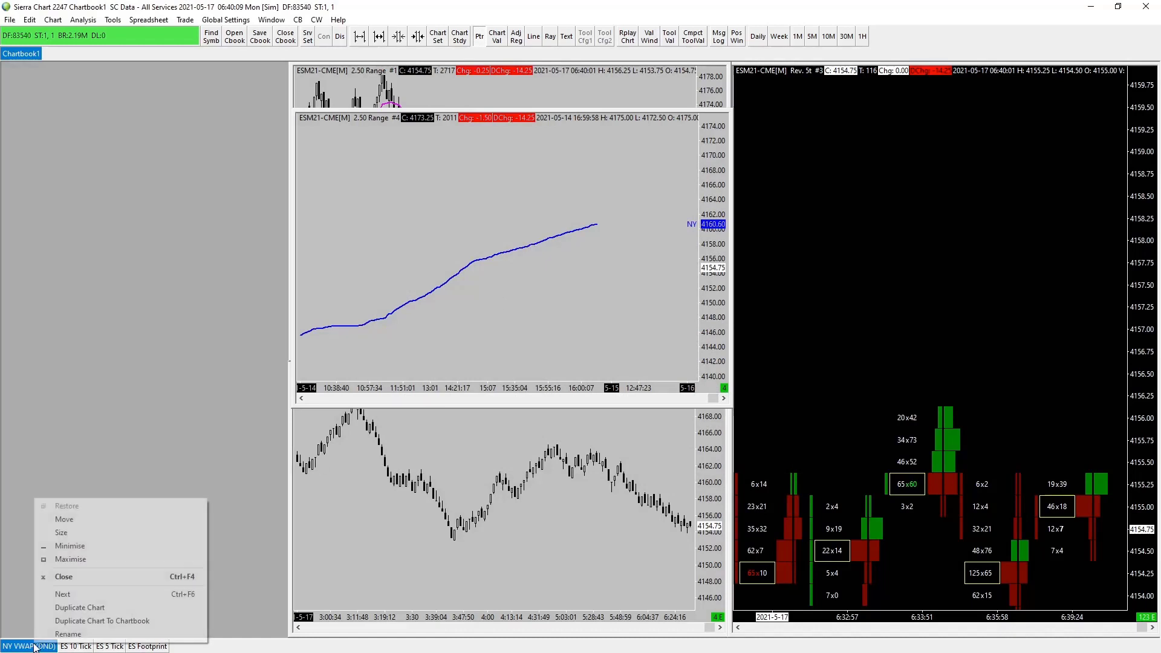
{"action": "left_click", "coordinate": [70, 545]}
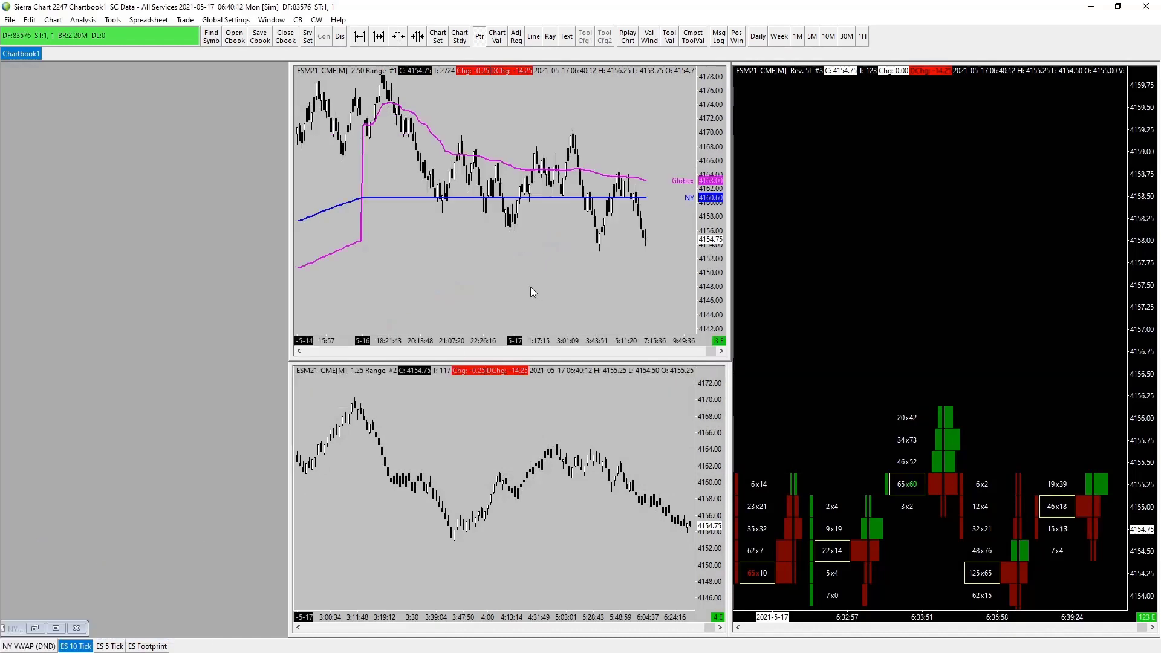
Step: Apply the ES 10 Tick chart's settings with Automatically Rollover Futures Symbol enabled
{"action": "key", "text": "F5"}
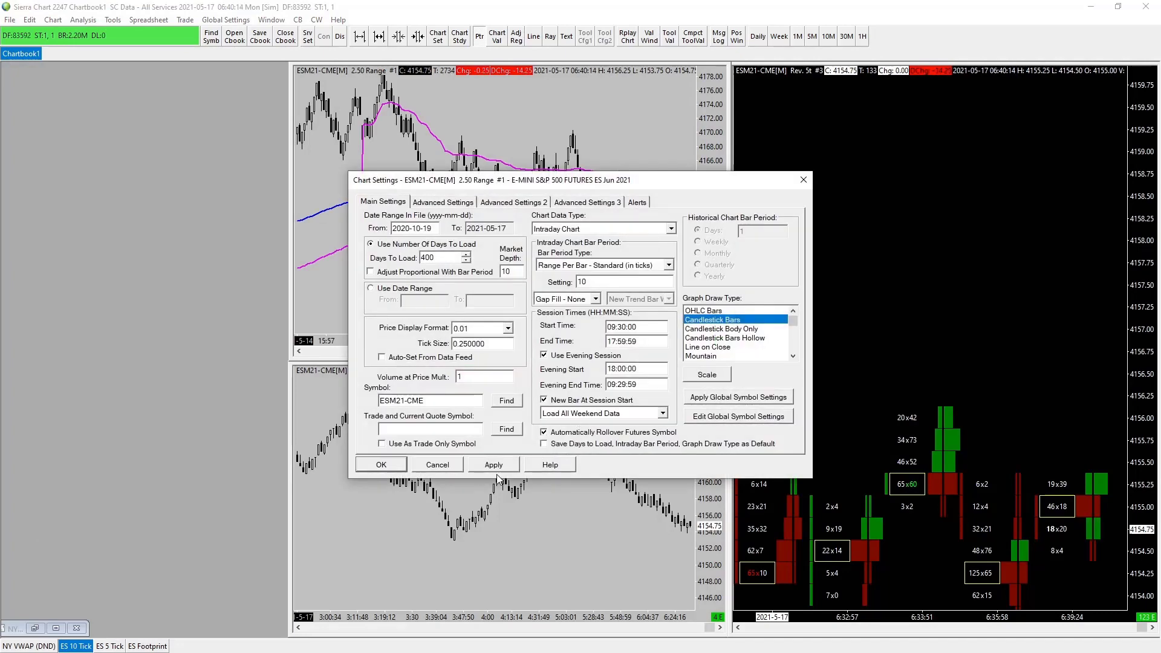
{"action": "left_click", "coordinate": [494, 464]}
{"action": "left_click", "coordinate": [381, 464]}
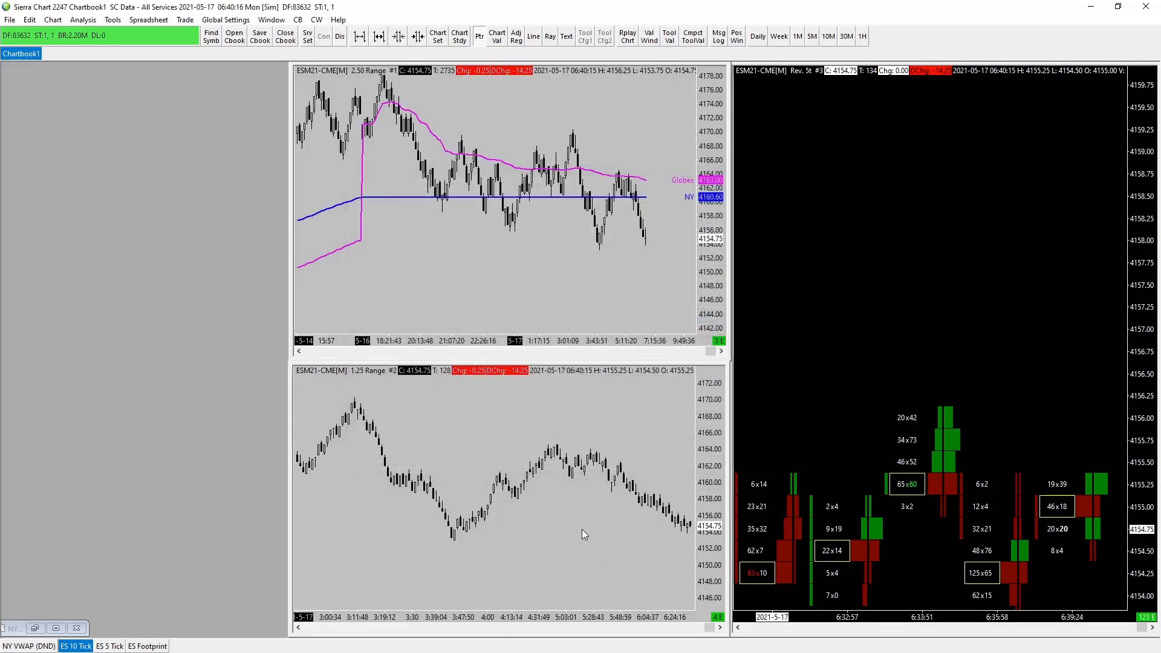
Step: Enable Automatically Rollover Futures Symbol in the ES 5 Tick chart's settings and apply the change
{"action": "left_click", "coordinate": [550, 543]}
{"action": "key", "text": "F5"}
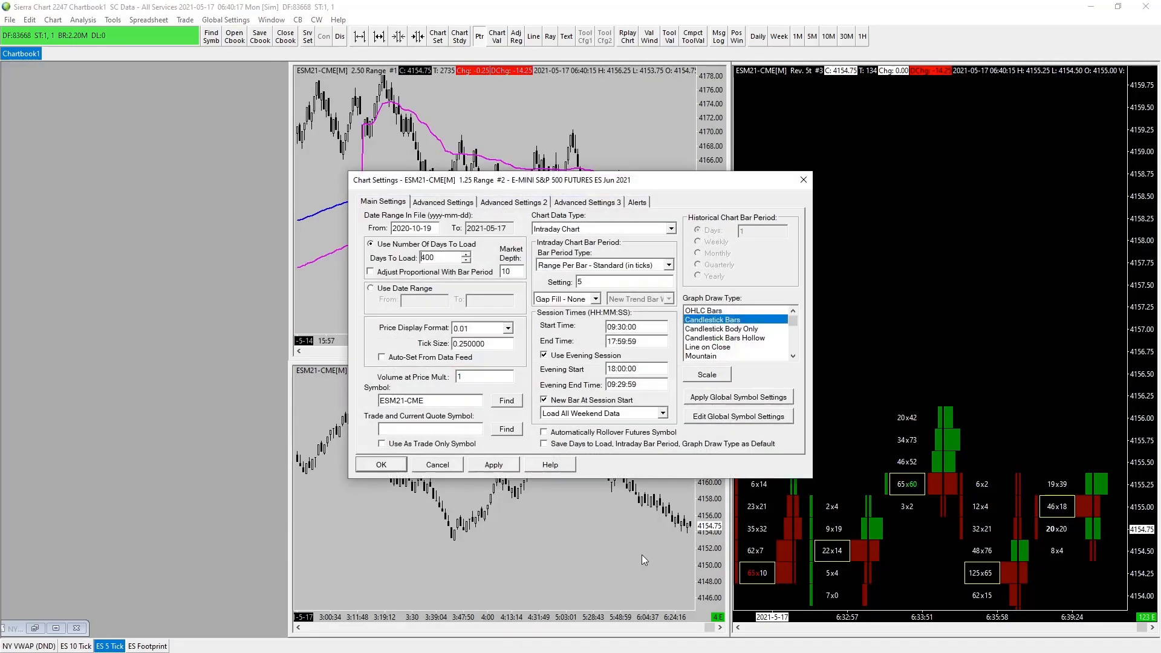
{"action": "left_click", "coordinate": [545, 433]}
{"action": "left_click", "coordinate": [493, 464]}
{"action": "left_click", "coordinate": [381, 464]}
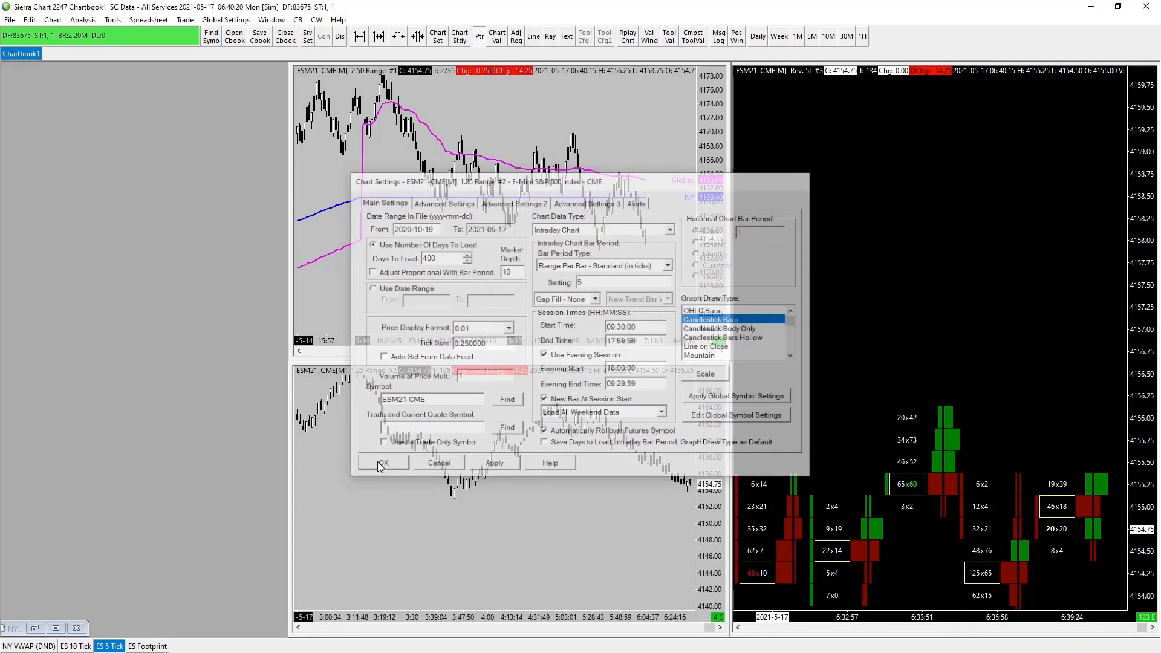
Step: Enable Automatically Rollover Futures Symbol in the ES Footprint chart's settings and apply the change
{"action": "left_click", "coordinate": [943, 329]}
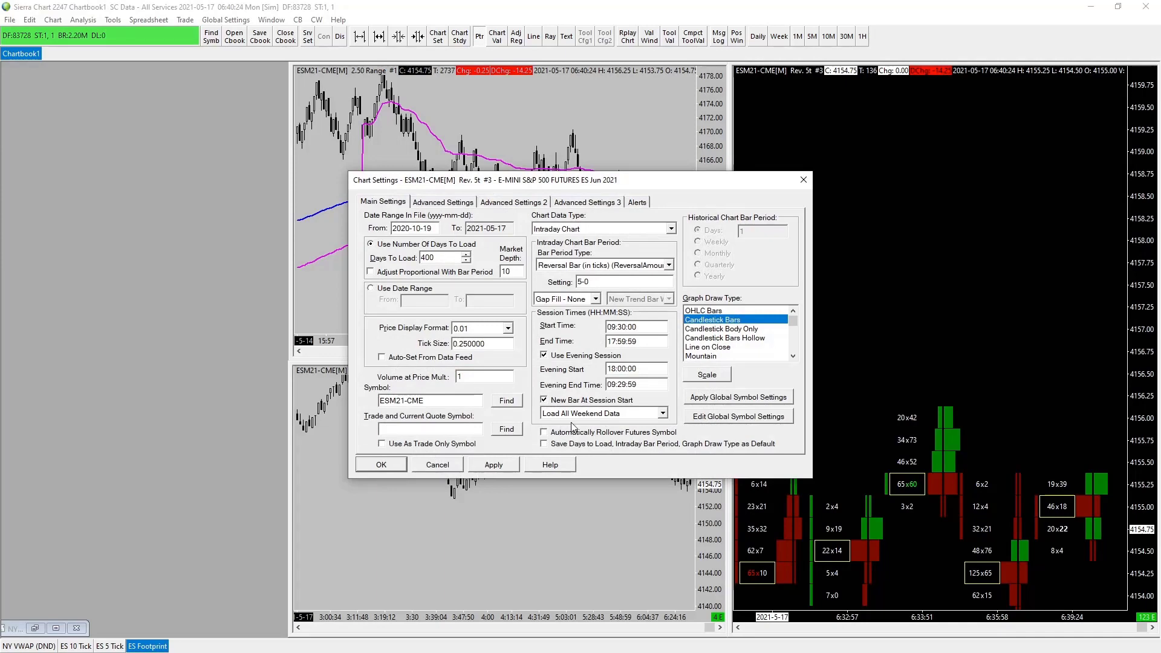
{"action": "left_click", "coordinate": [546, 433]}
{"action": "left_click", "coordinate": [491, 466]}
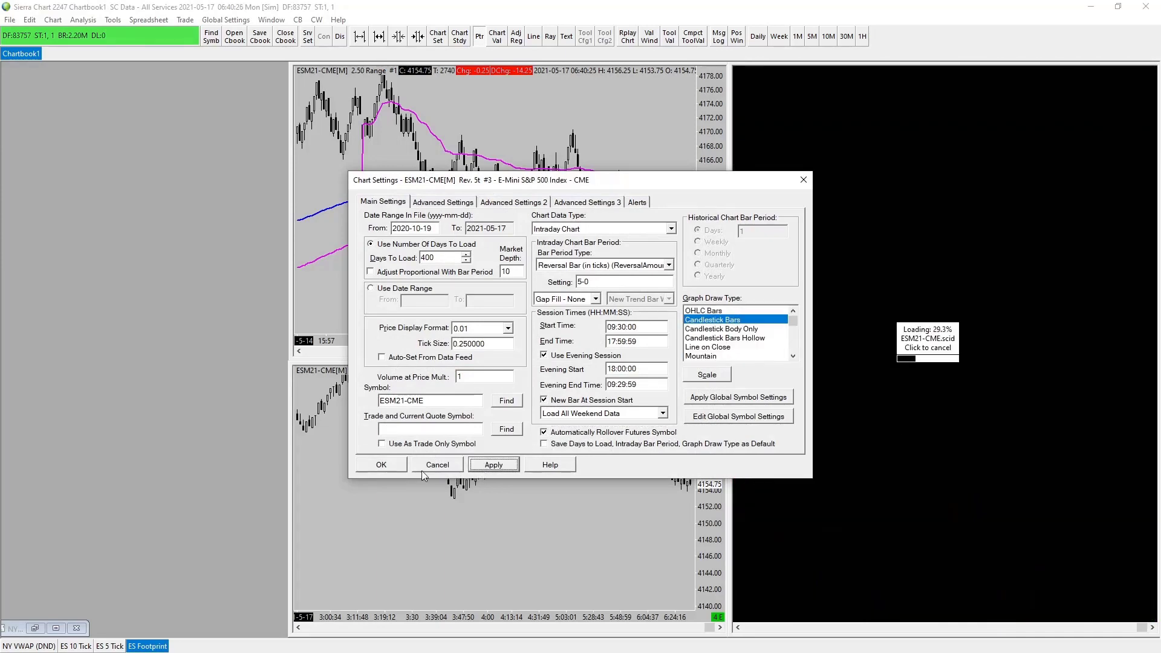
{"action": "left_click", "coordinate": [381, 465]}
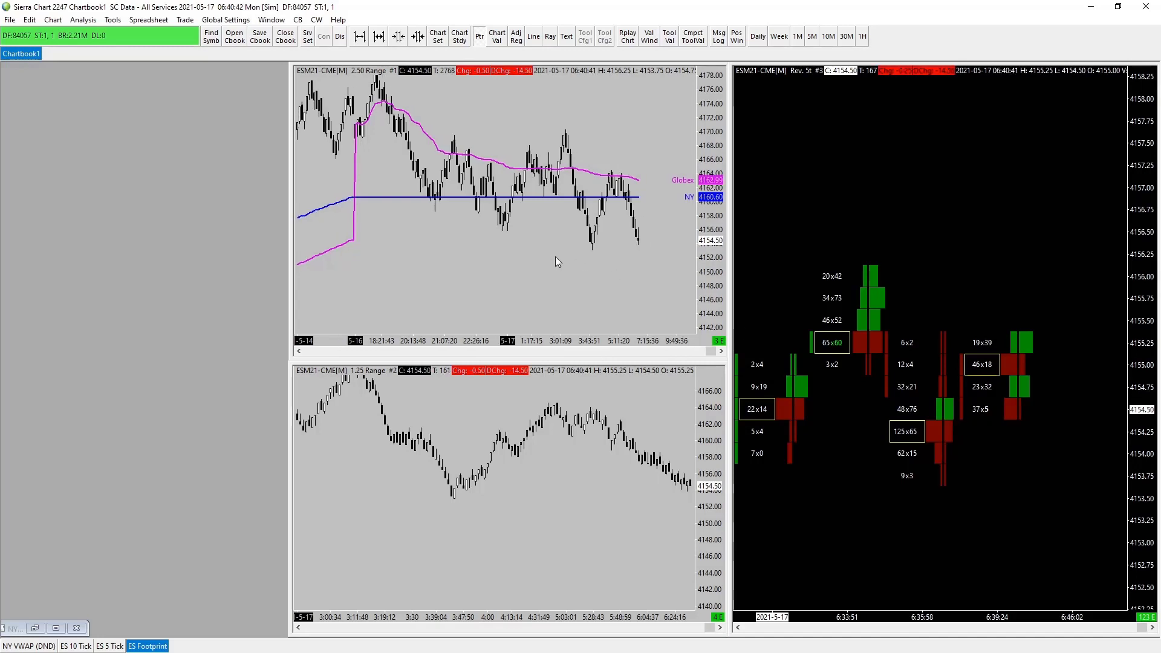
Step: Leave blank space after the latest bars on the ES 5 Tick chart and adjust its price scale to fit the price action
{"action": "scroll", "coordinate": [515, 538], "scroll_direction": "down", "scroll_amount": 5}
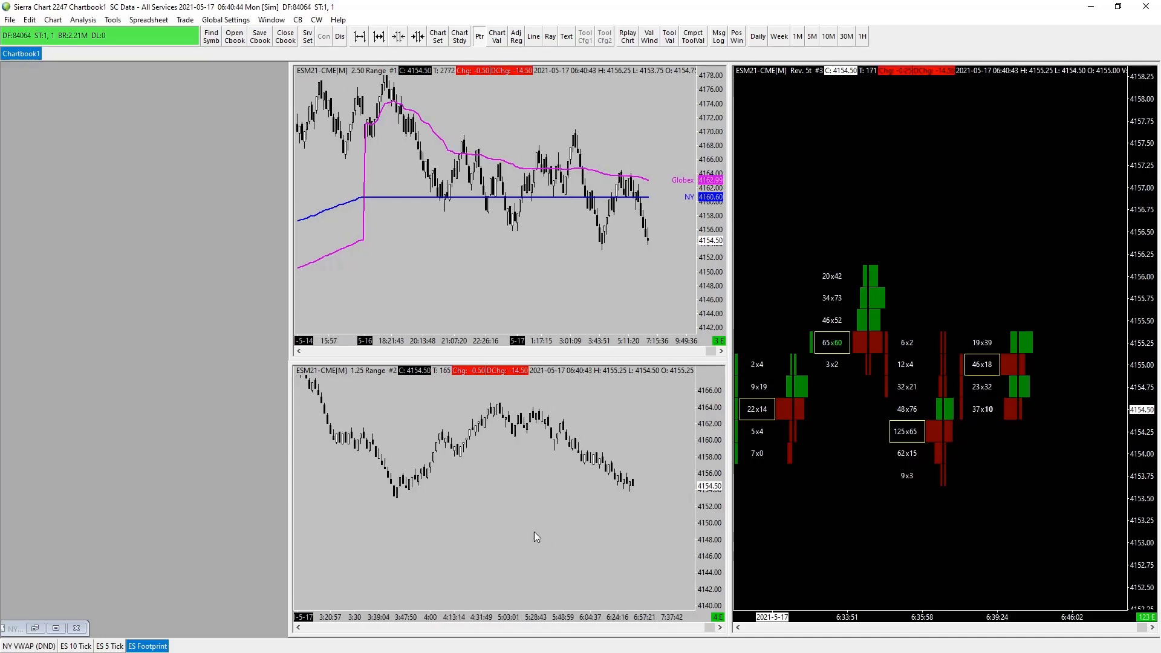
{"action": "left_click_drag", "start_coordinate": [709, 471], "coordinate": [709, 511]}
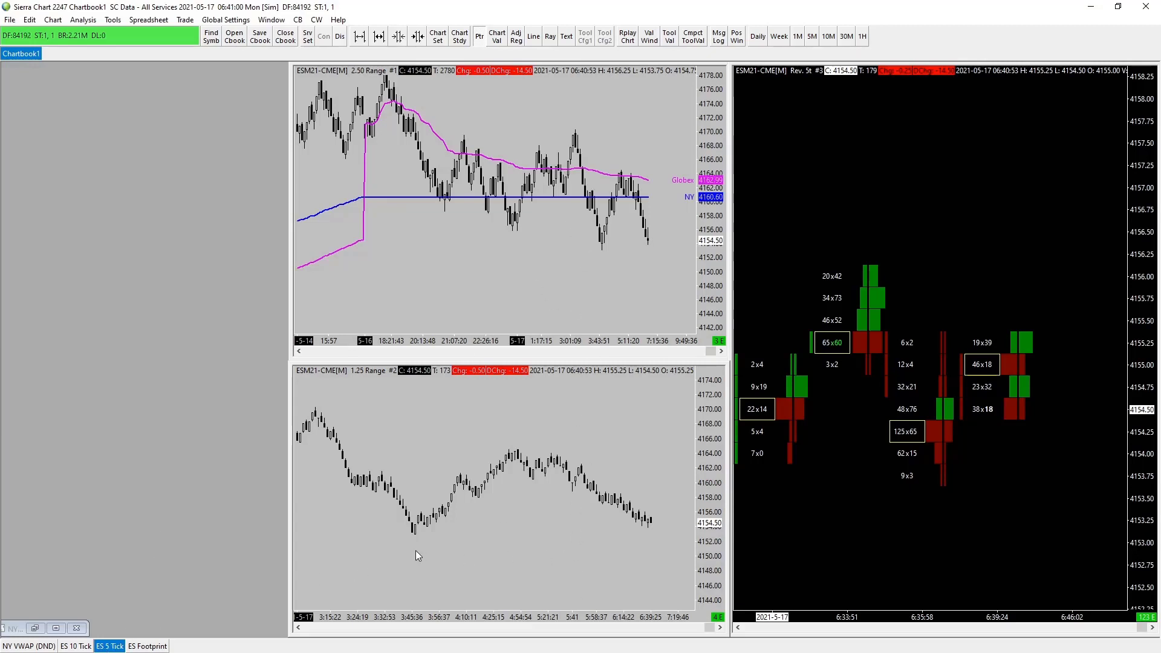
{"action": "scroll", "coordinate": [547, 515], "scroll_direction": "down", "scroll_amount": 3}
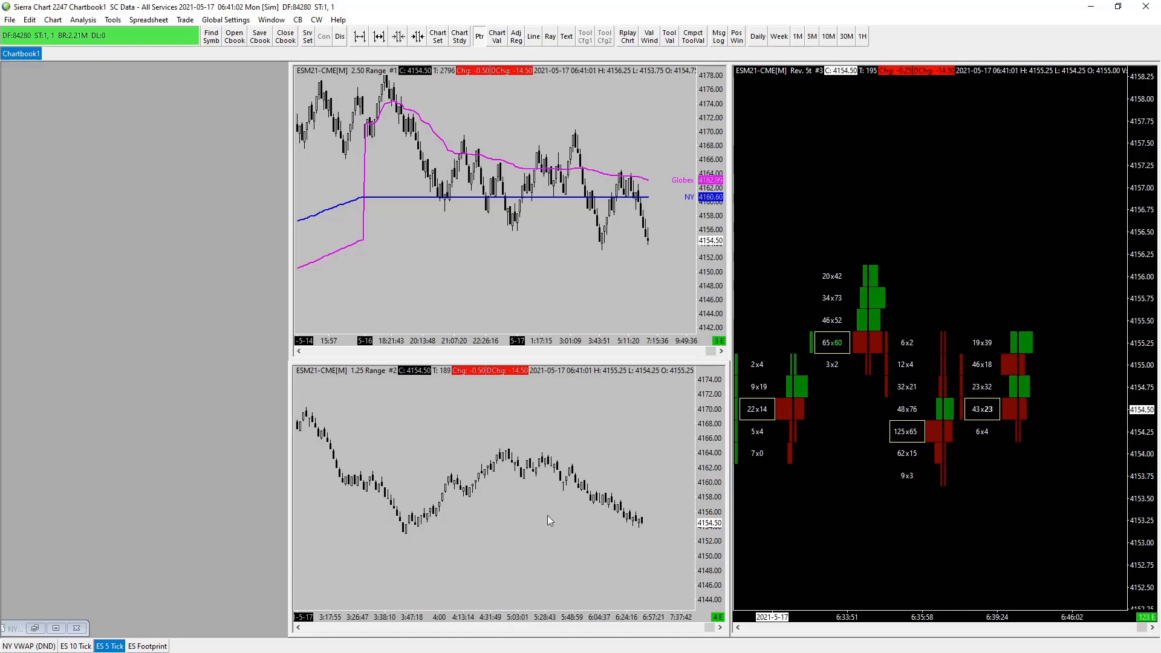